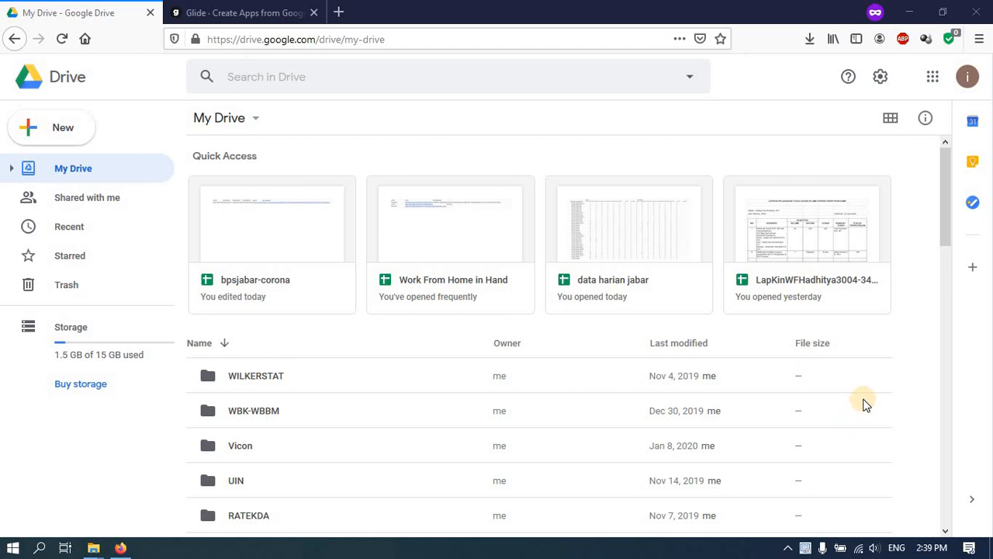
- Make a new folder called 'Pelatihan' in My Drive
{"action": "scroll", "coordinate": [413, 409], "scroll_direction": "down", "scroll_amount": 3}
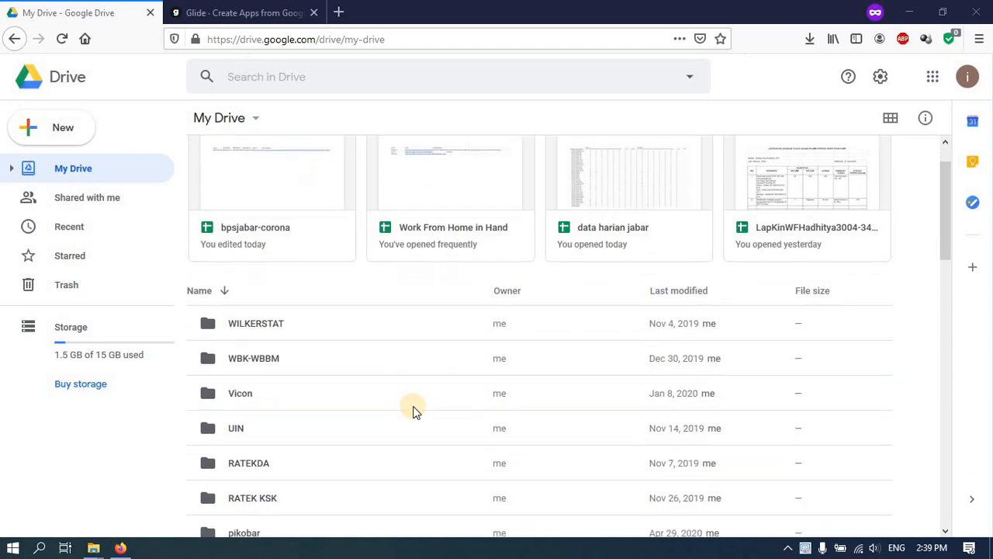
{"action": "scroll", "coordinate": [412, 409], "scroll_direction": "down", "scroll_amount": 3}
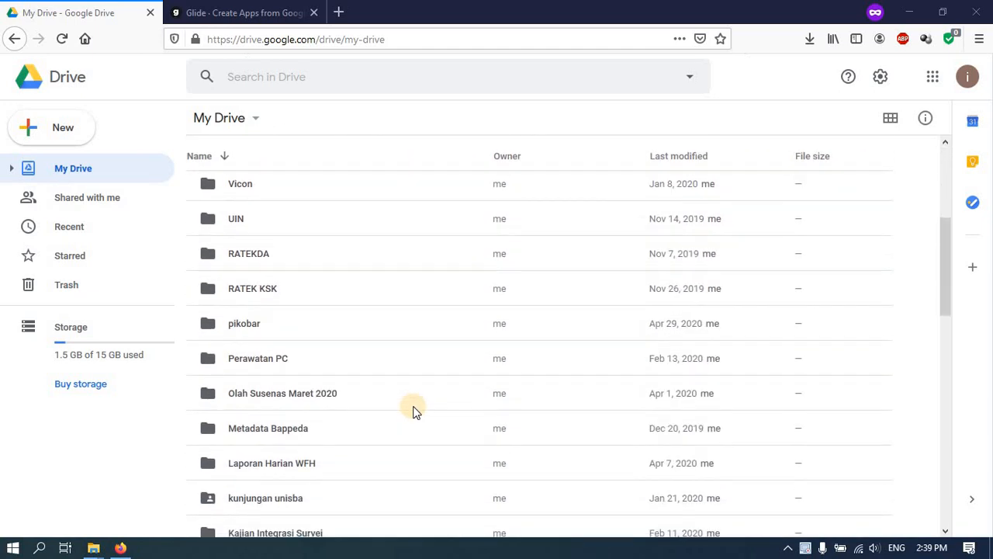
{"action": "scroll", "coordinate": [412, 410], "scroll_direction": "down", "scroll_amount": 2}
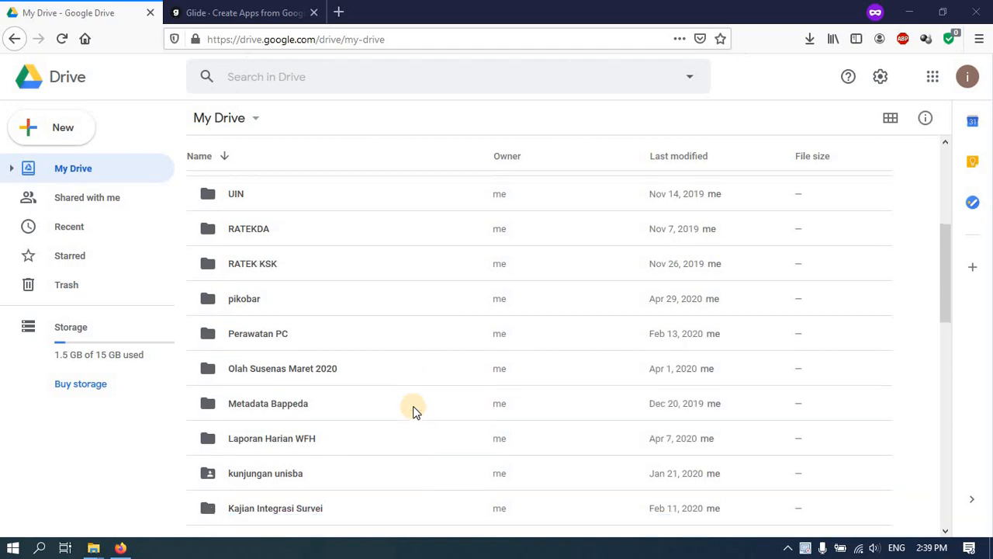
{"action": "left_click", "coordinate": [99, 146]}
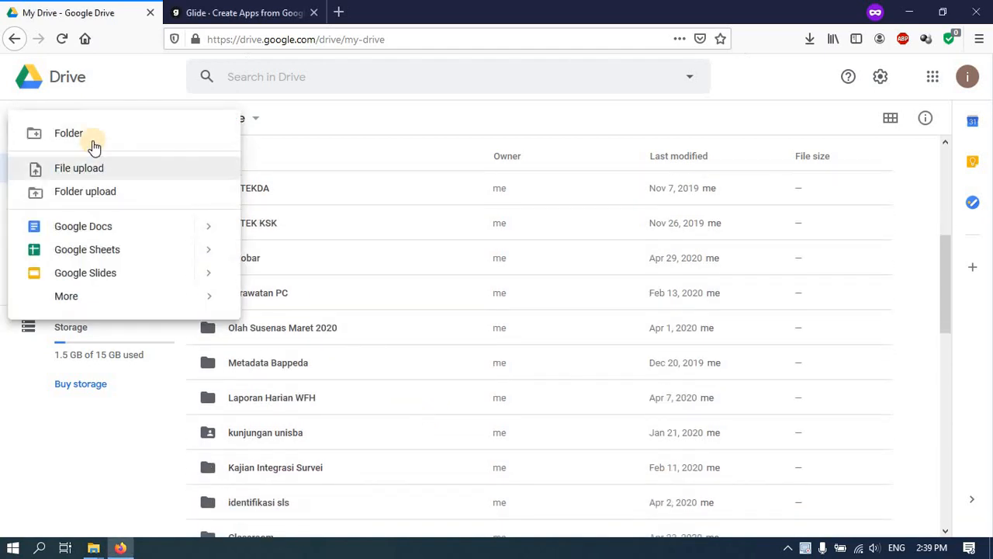
{"action": "left_click", "coordinate": [92, 144]}
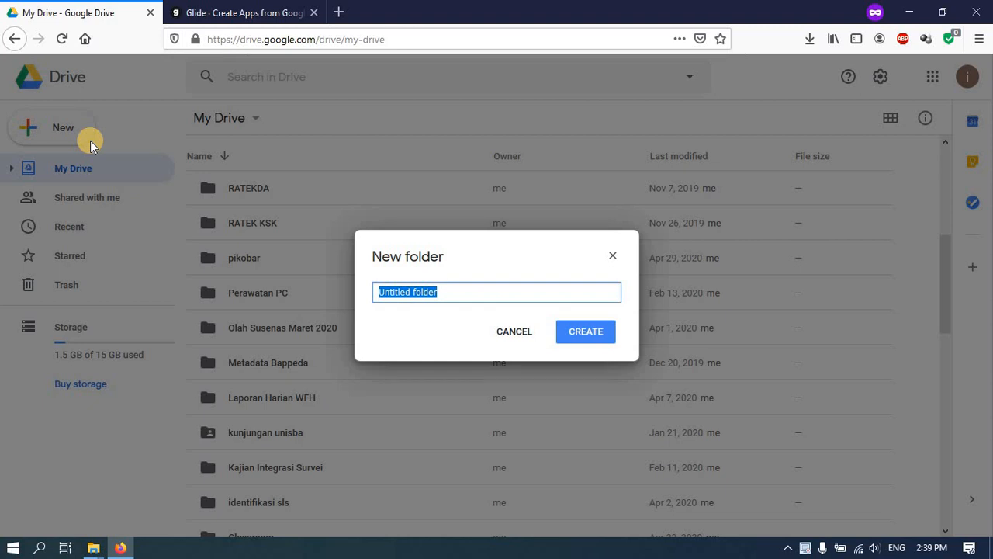
{"action": "type", "text": "Pelat"}
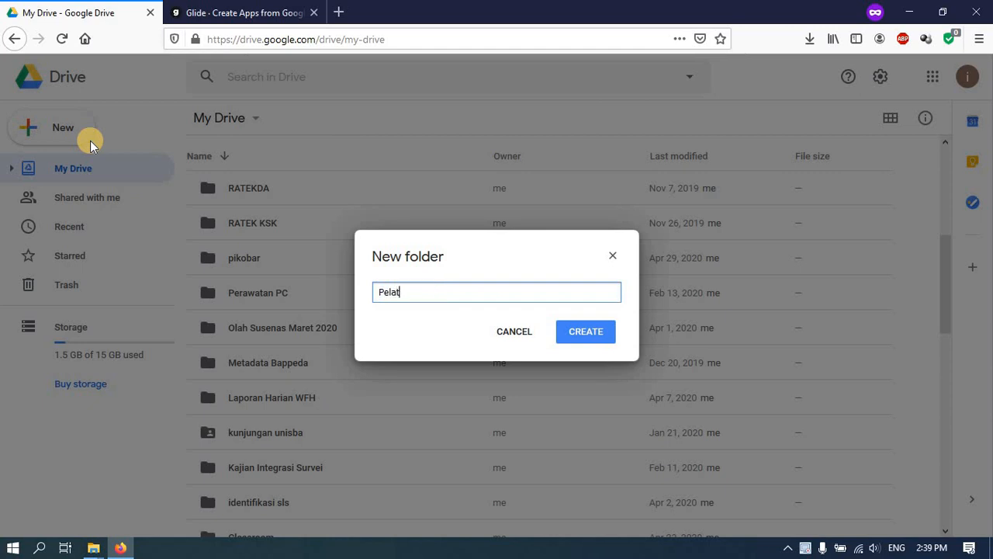
{"action": "type", "text": "ihan"}
{"action": "key", "text": "Return"}
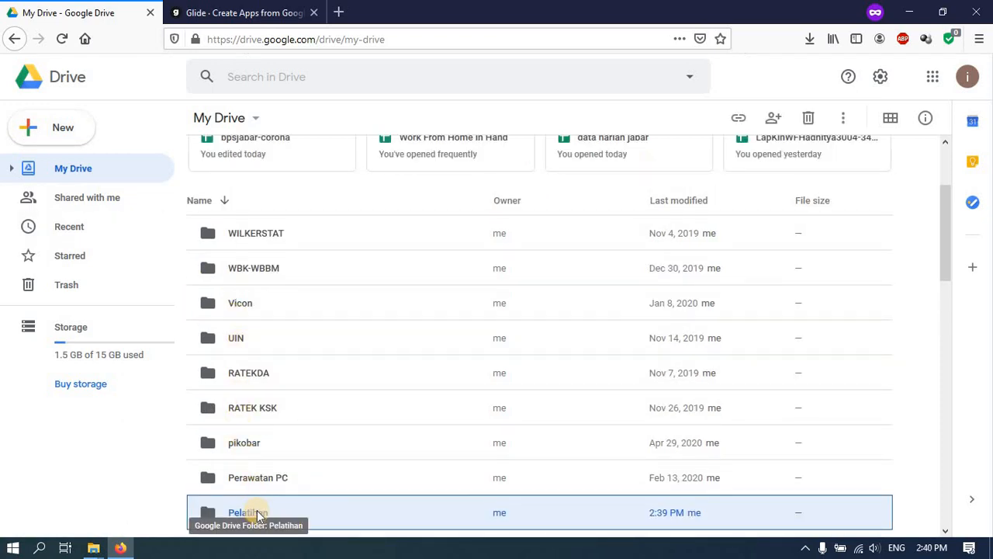
{"action": "scroll", "coordinate": [257, 513], "scroll_direction": "down", "scroll_amount": 1}
- Open the Pelatihan folder and start a blank Google Sheets spreadsheet in it
{"action": "double_click", "coordinate": [252, 450]}
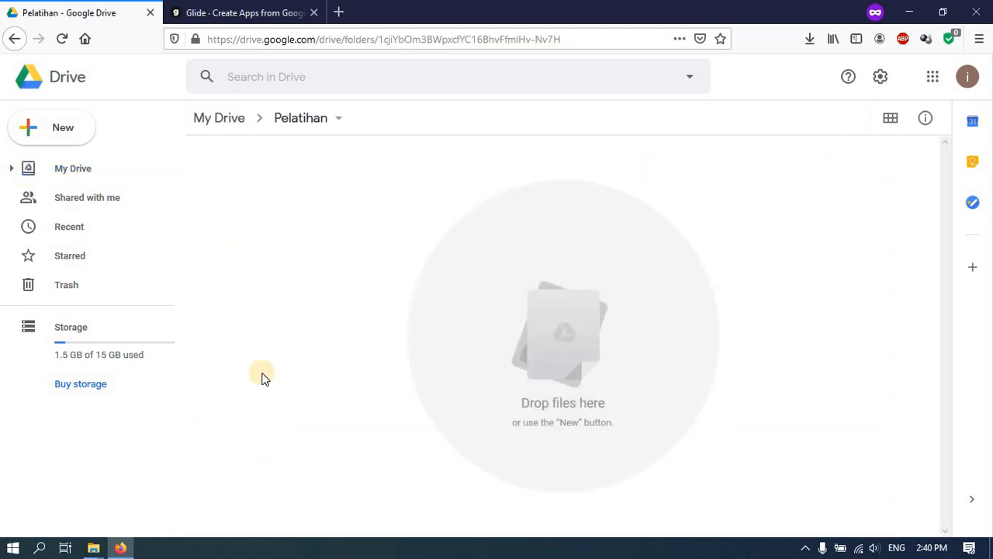
{"action": "left_click", "coordinate": [68, 132]}
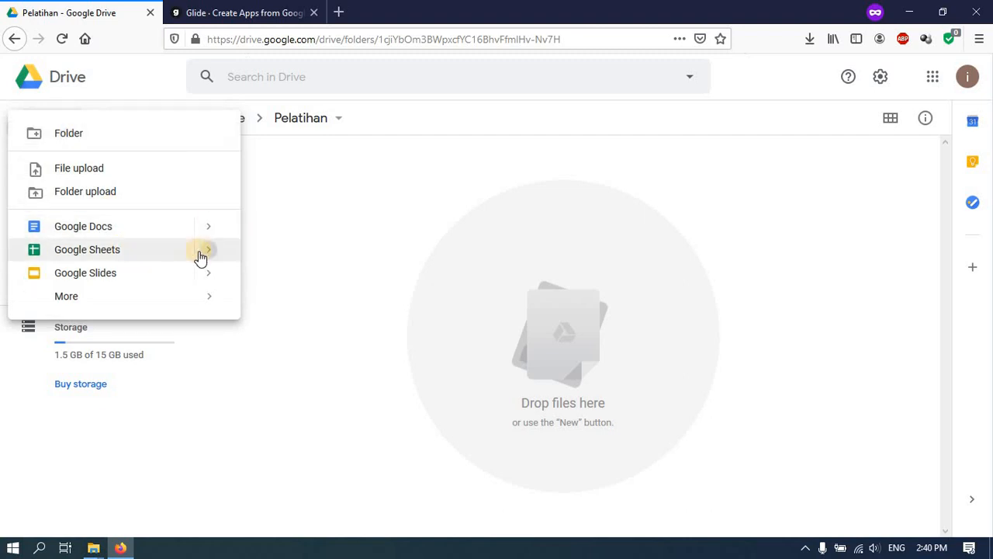
{"action": "mouse_move", "coordinate": [200, 258]}
{"action": "left_click", "coordinate": [277, 262]}
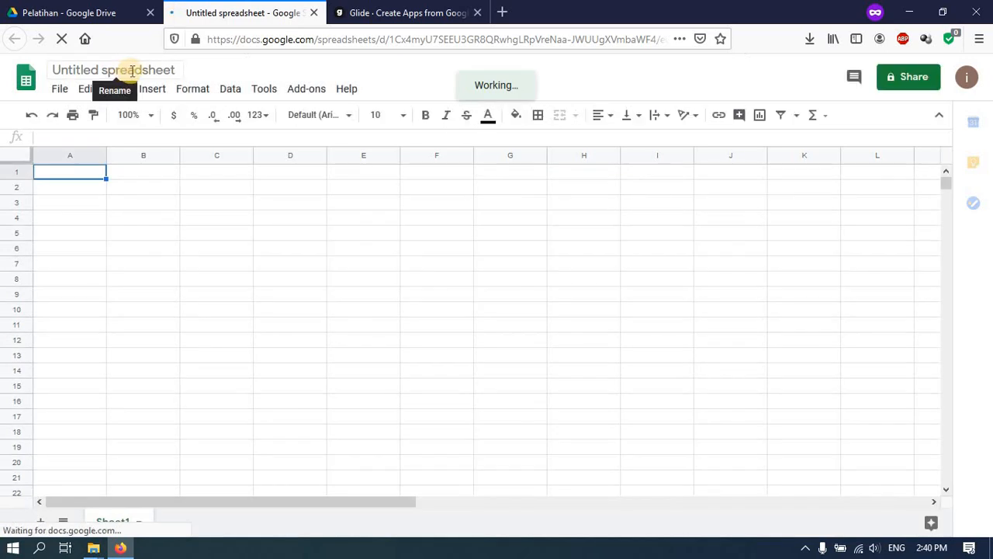
- Title the untitled spreadsheet 'pelatihan petugas survei'
{"action": "left_click", "coordinate": [134, 69]}
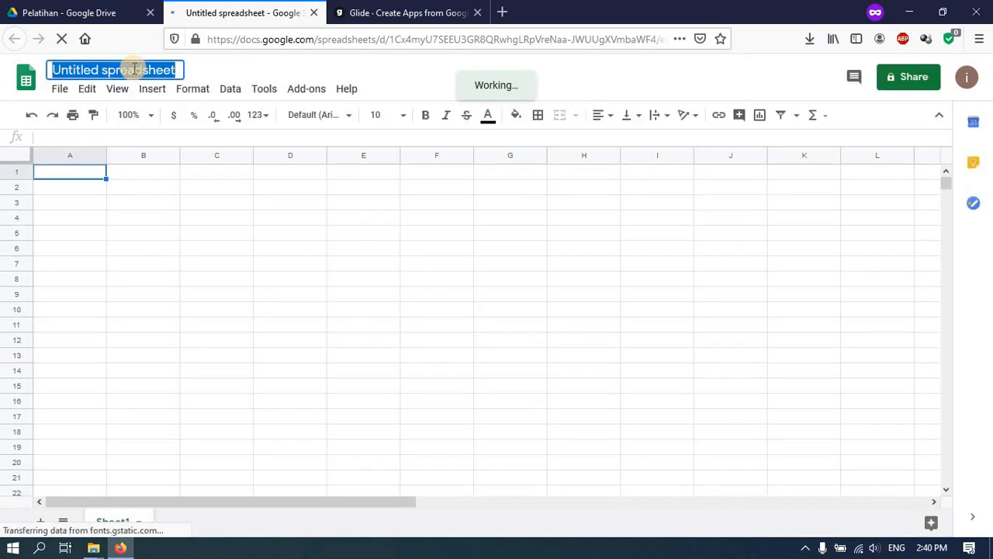
{"action": "type", "text": "pelat"}
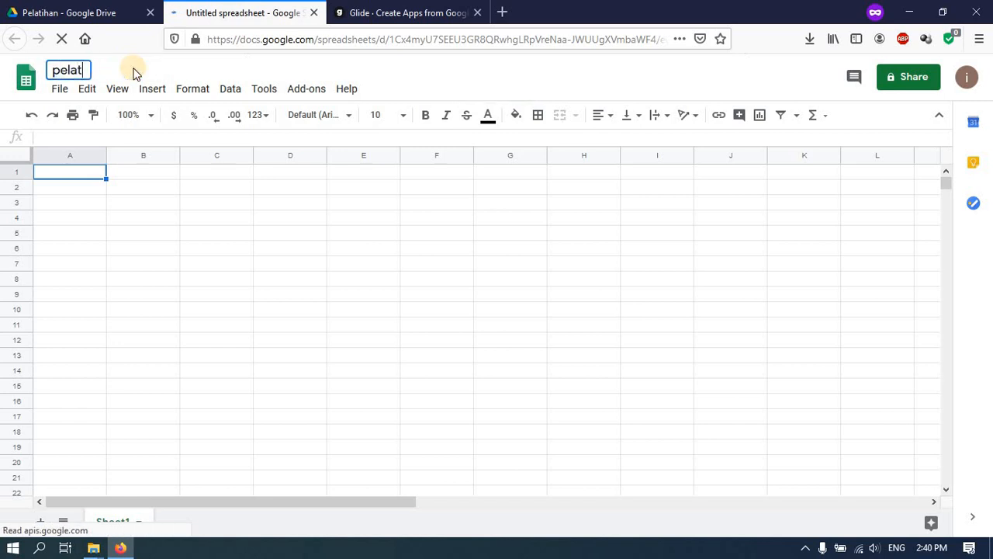
{"action": "type", "text": "ihan p"}
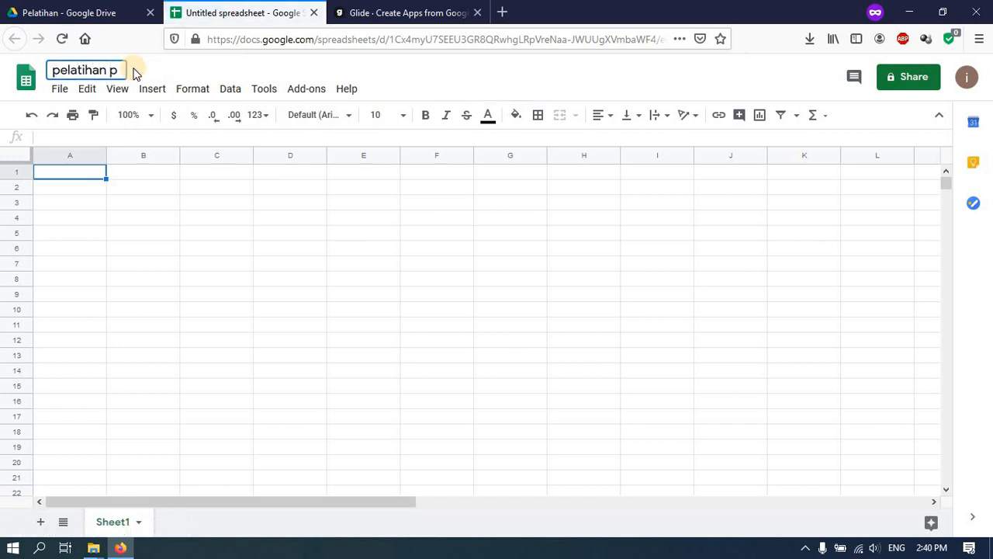
{"action": "type", "text": "etugas surve"}
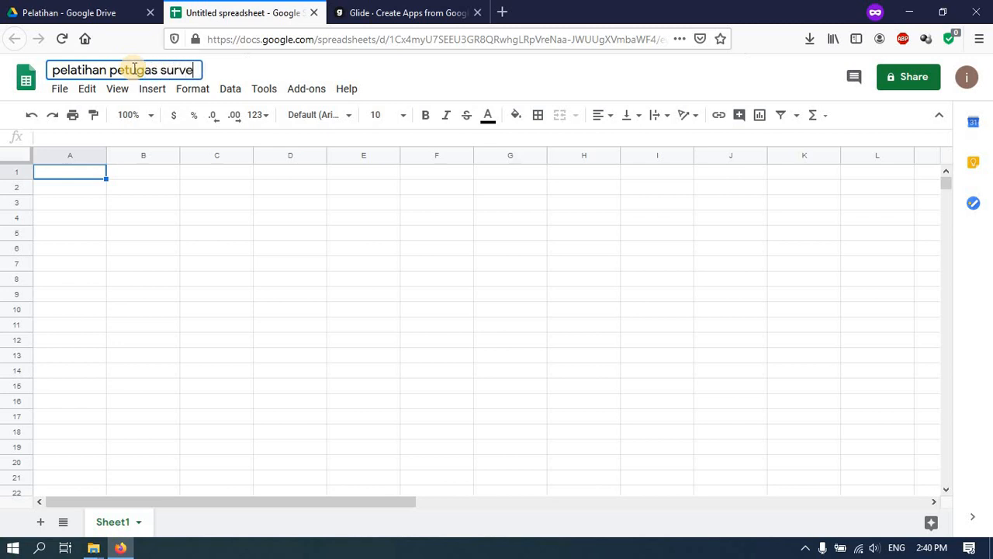
{"action": "type", "text": "i"}
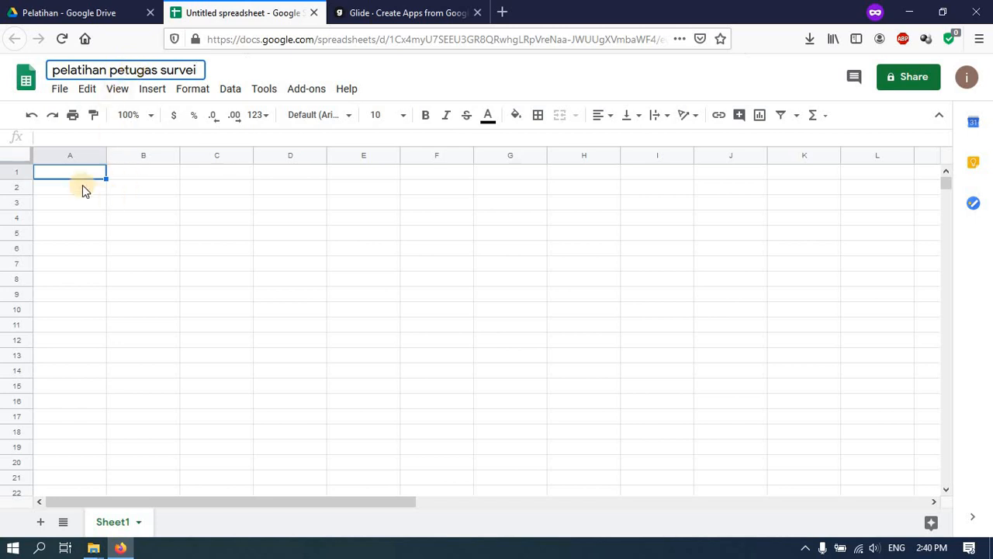
{"action": "left_click", "coordinate": [77, 178]}
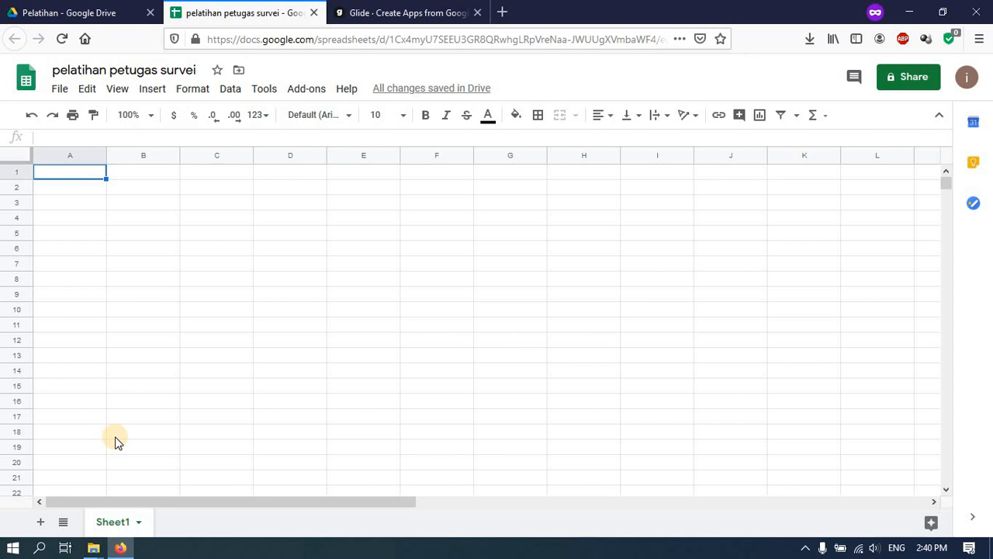
- Rename the Sheet1 tab to 'utama'
{"action": "left_click", "coordinate": [139, 526]}
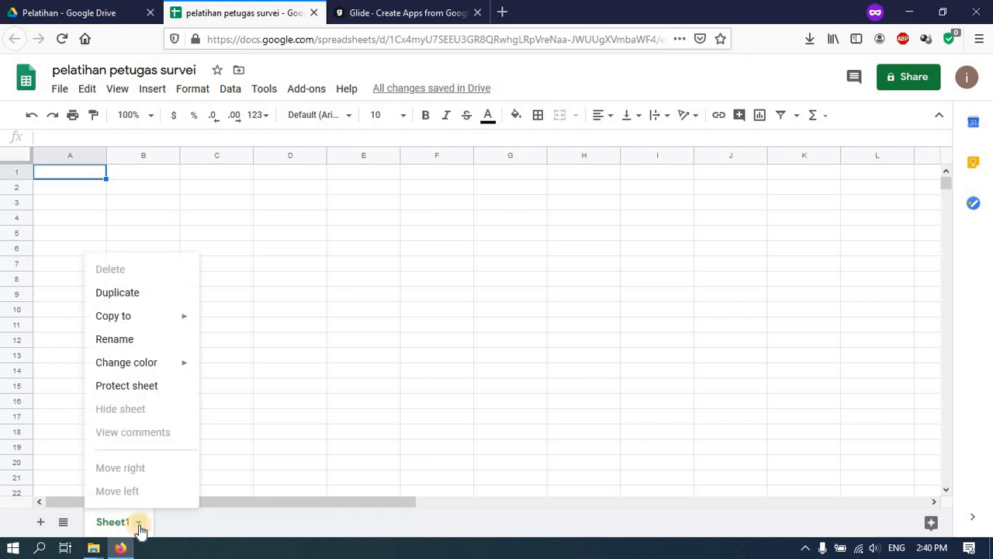
{"action": "left_click", "coordinate": [114, 341]}
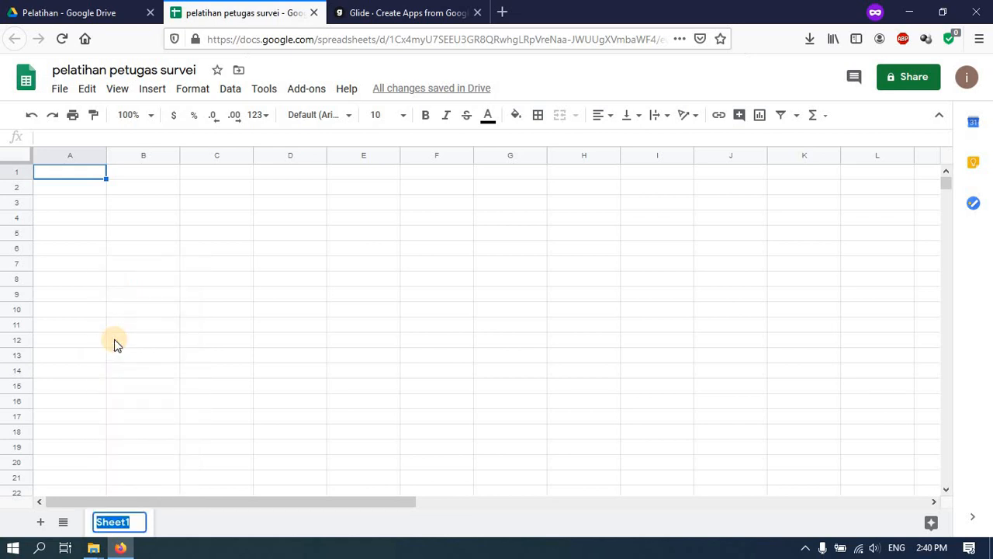
{"action": "type", "text": "utama"}
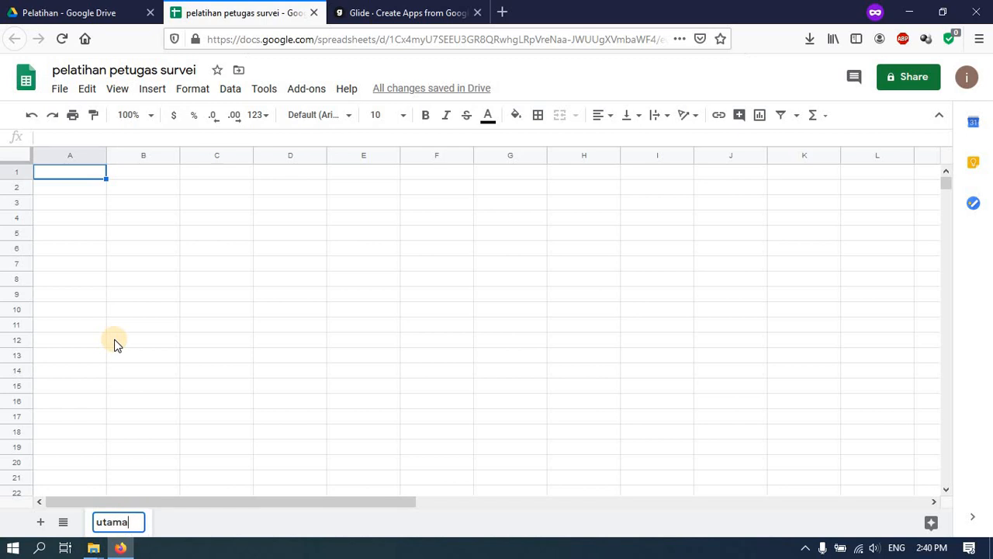
{"action": "left_click", "coordinate": [67, 246]}
{"action": "left_click", "coordinate": [53, 176]}
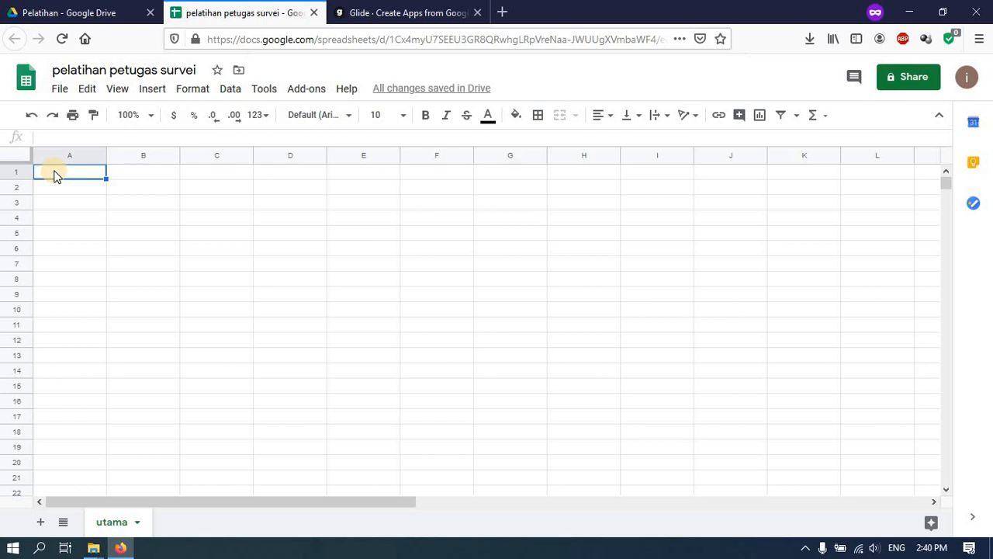
- Enter 'judul' in A1, fixing the typo, and begin 'Aplikasi Pelatihan Petugas Survei' in A2
{"action": "type", "text": "juduk"}
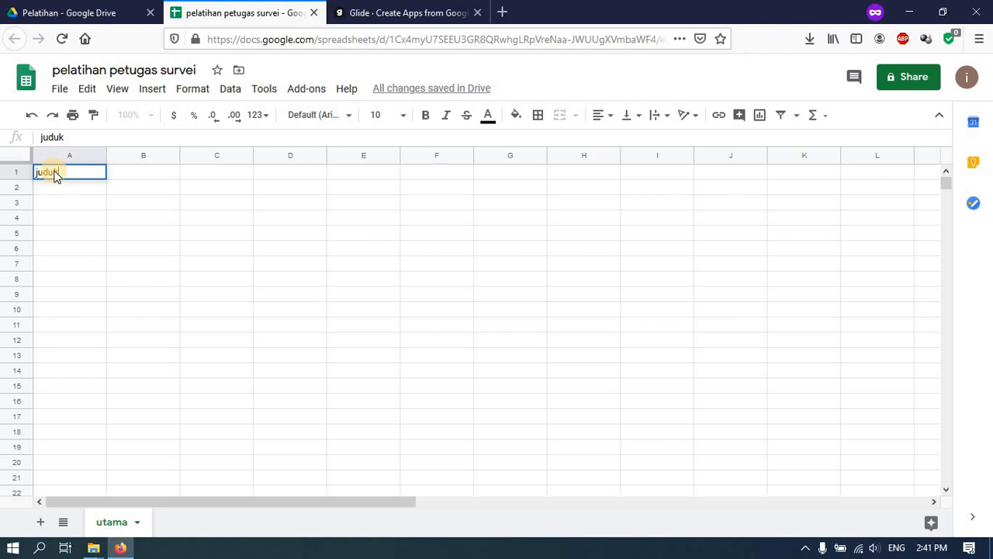
{"action": "key", "text": "Return"}
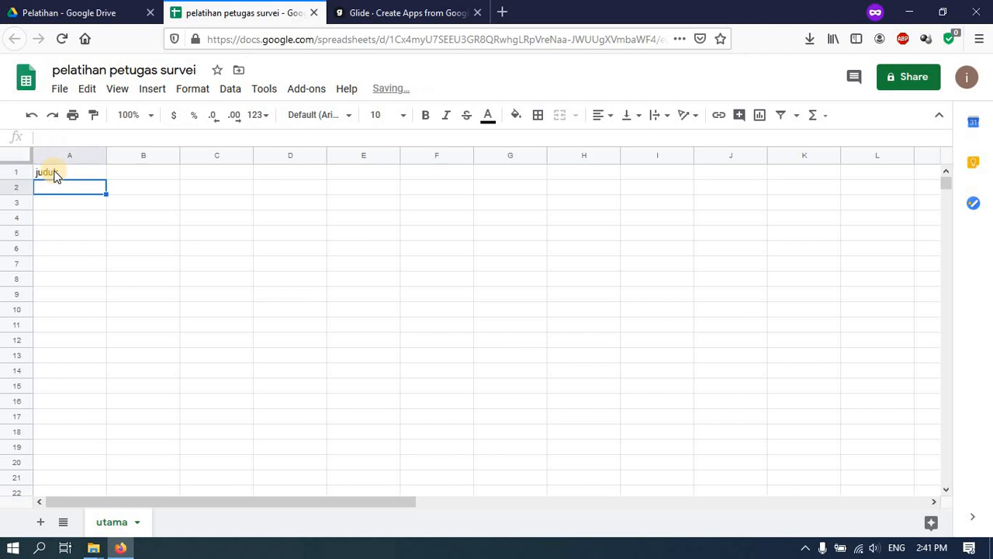
{"action": "left_click", "coordinate": [54, 174]}
{"action": "double_click", "coordinate": [55, 172]}
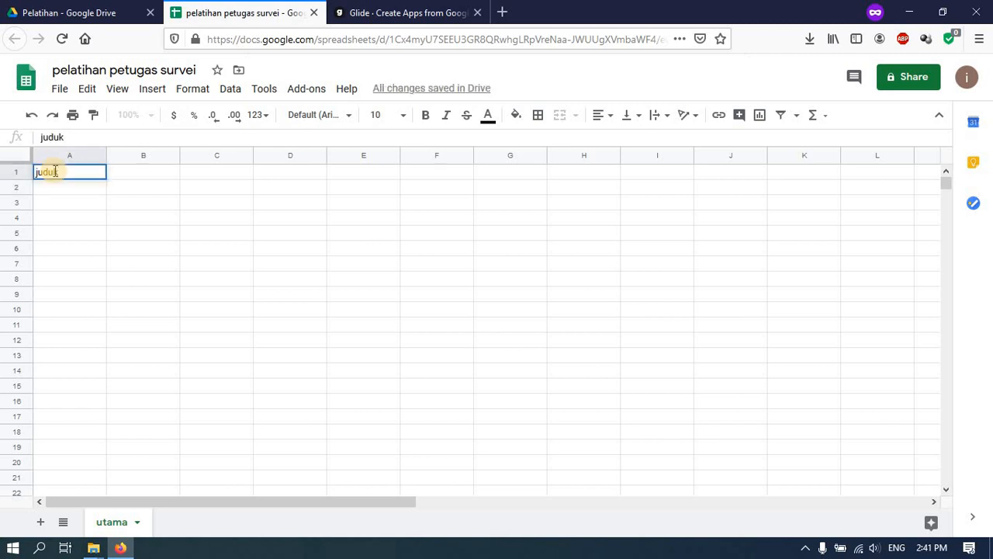
{"action": "key", "text": "BackSpace"}
{"action": "type", "text": "l"}
{"action": "key", "text": "Return"}
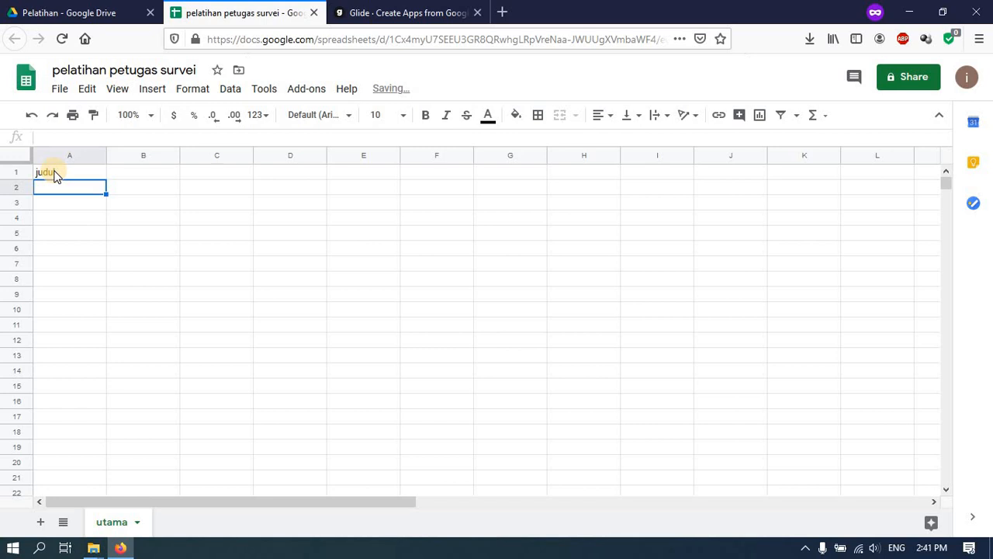
{"action": "type", "text": "Aplikas"}
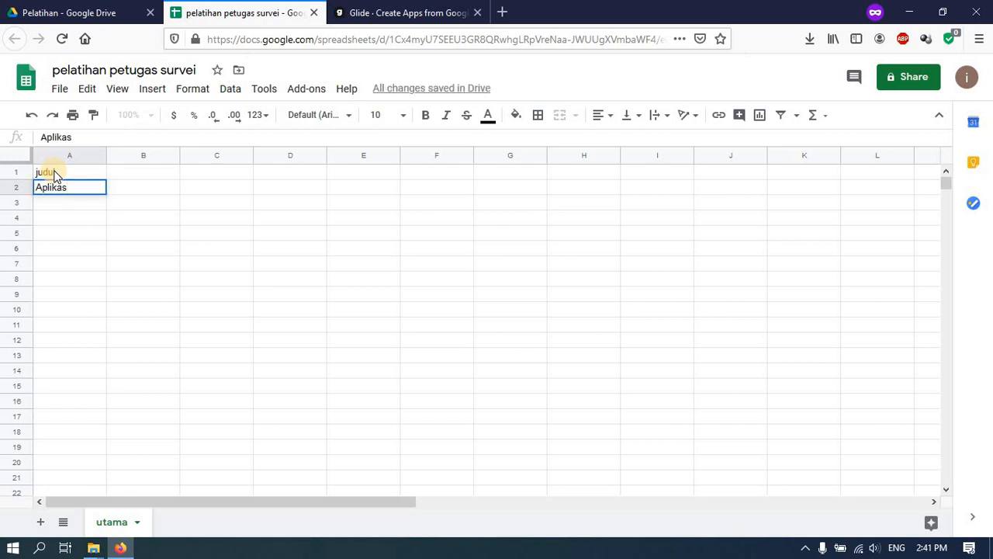
{"action": "type", "text": "i Pelatihan "}
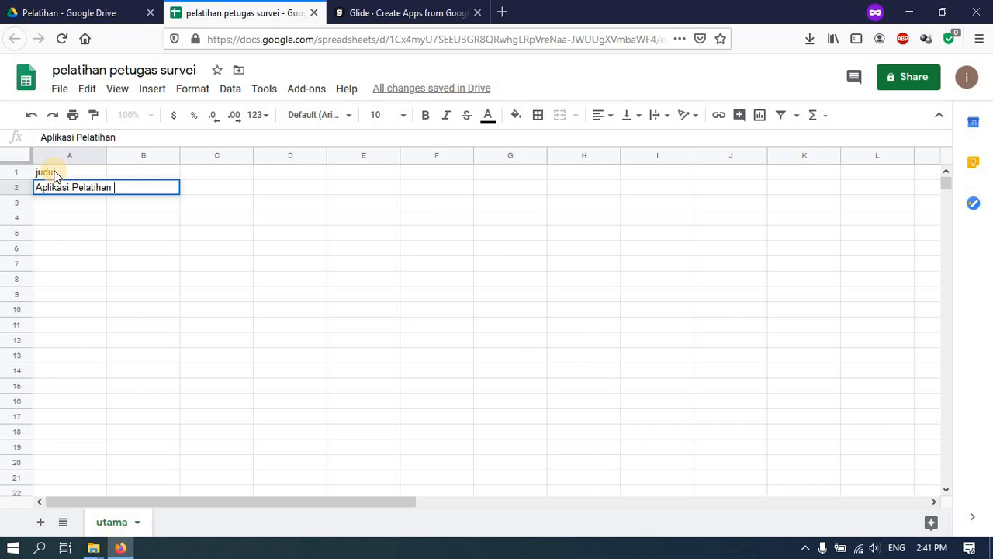
{"action": "type", "text": "Pe"}
{"action": "type", "text": "tugas Survei"}
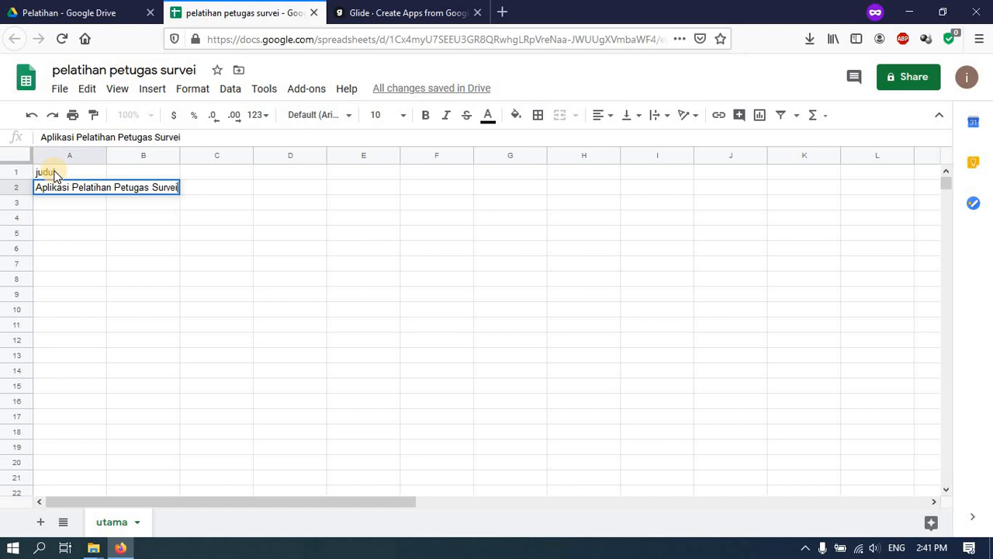
- Put 'deskripsi' in B1 and 'Aplikasi ini untuk menunjang komunikasi antara penyelenggara dan peserta' in B2
{"action": "left_click", "coordinate": [134, 178]}
{"action": "type", "text": "des"}
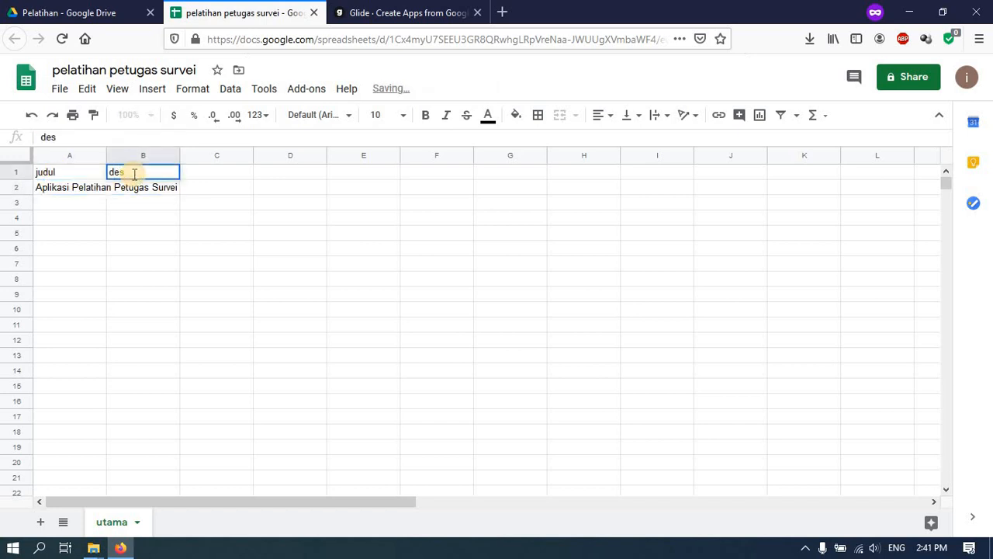
{"action": "type", "text": "krip"}
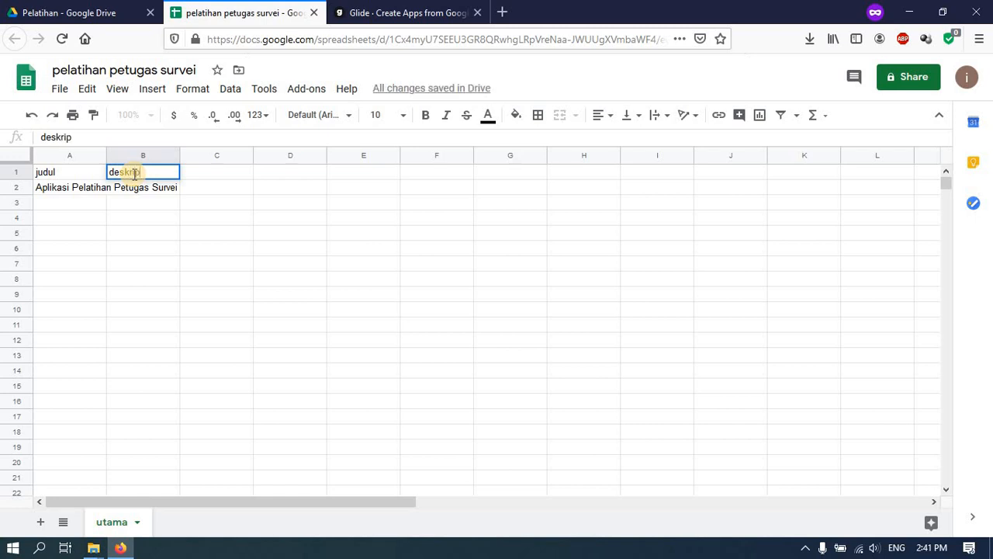
{"action": "type", "text": "si"}
{"action": "key", "text": "Return"}
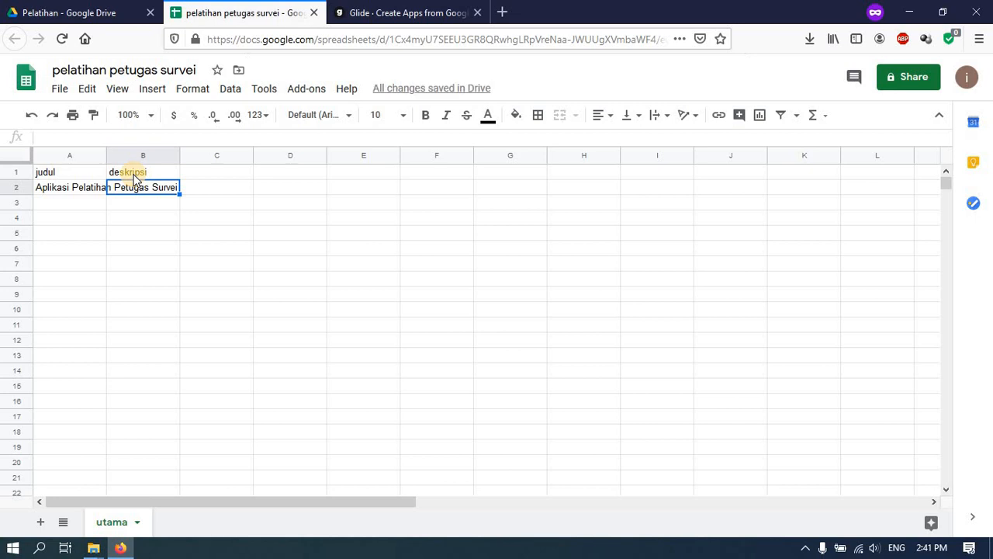
{"action": "type", "text": "Aplikasi i"}
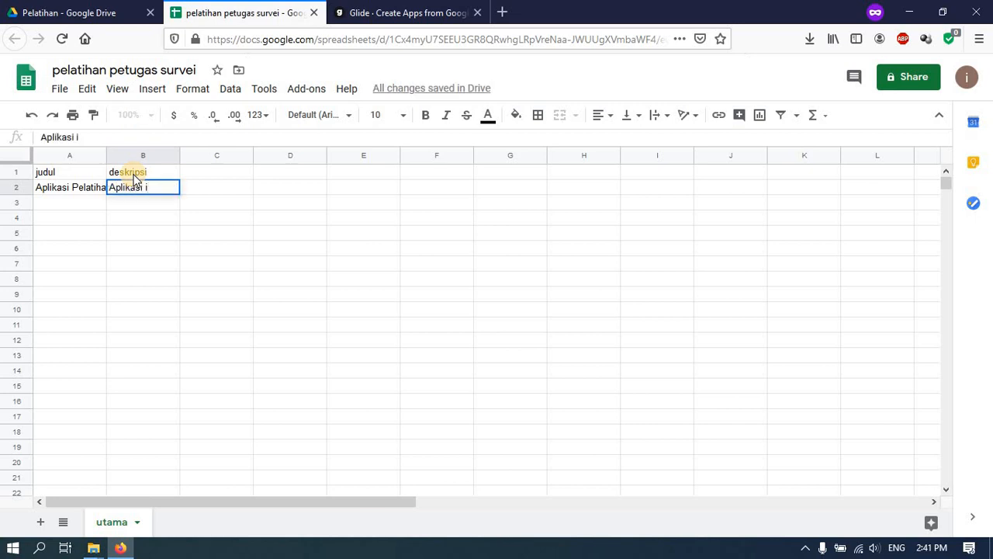
{"action": "type", "text": "ni untuk men"}
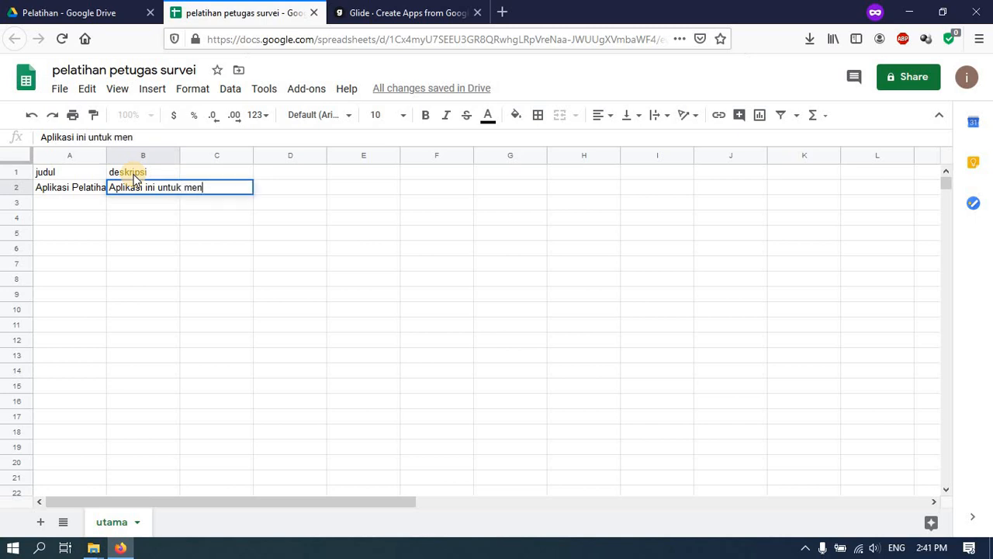
{"action": "type", "text": "unjang komu"}
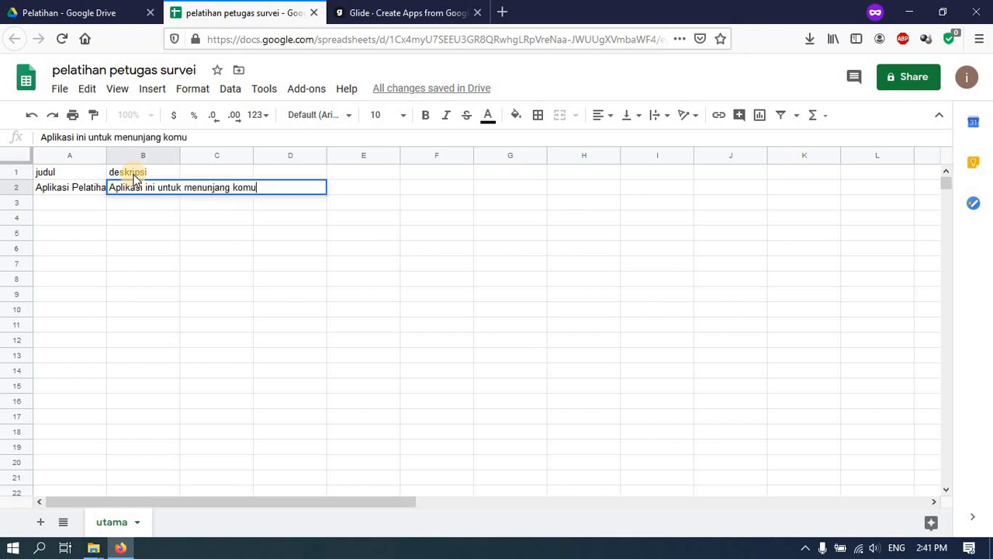
{"action": "type", "text": "nikasi antar"}
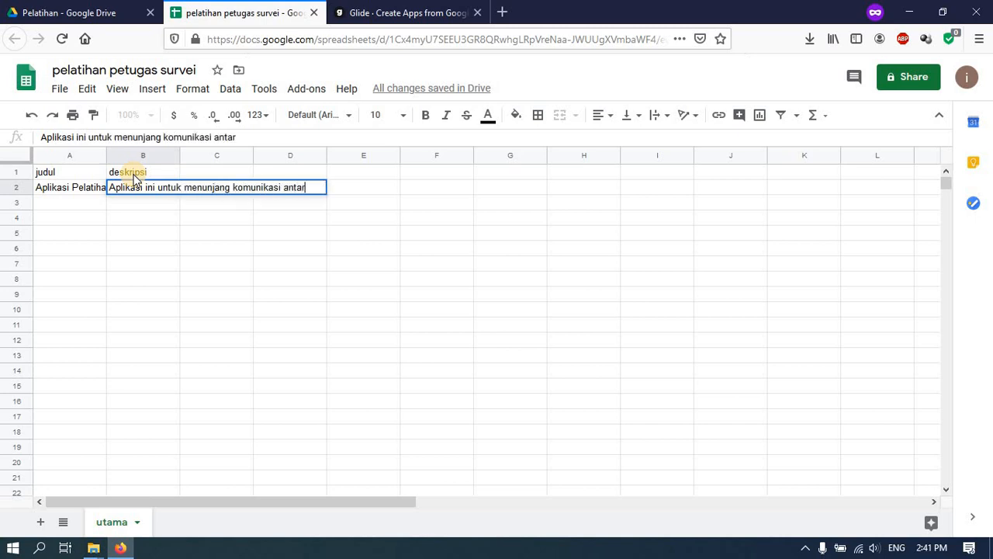
{"action": "type", "text": "a penyele"}
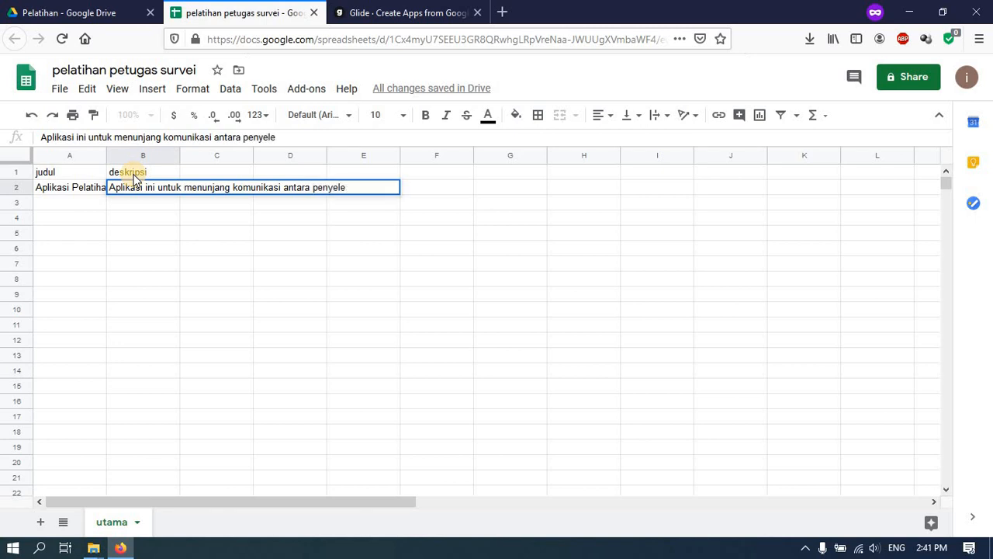
{"action": "type", "text": "nggara dan"}
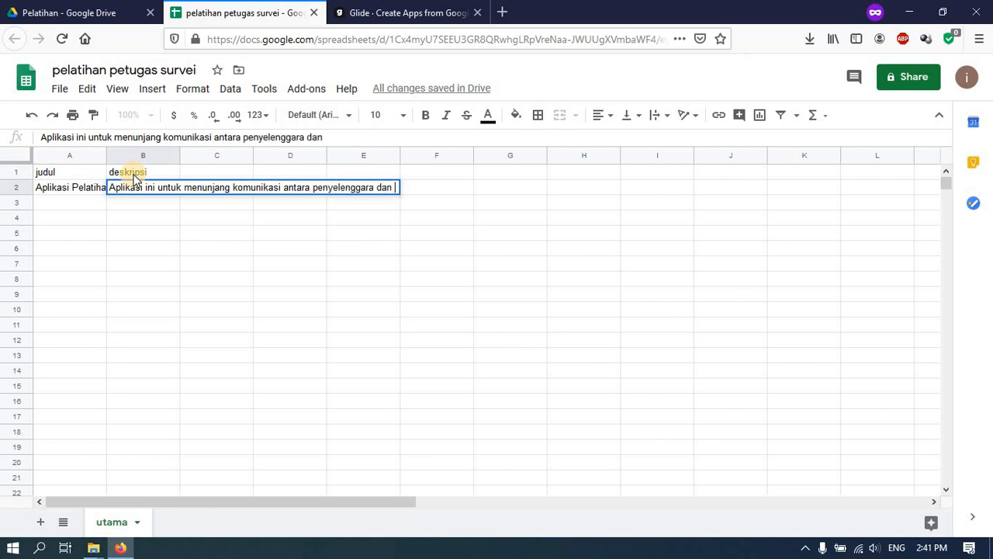
{"action": "type", "text": " peserta"}
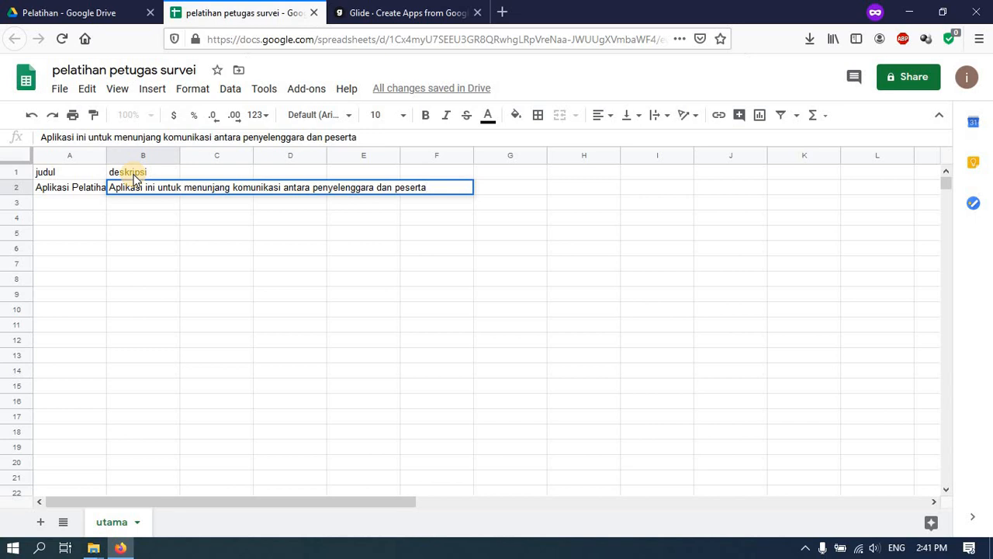
{"action": "left_click", "coordinate": [134, 178]}
- Add the header 'image' in C1
{"action": "key", "text": "Tab"}
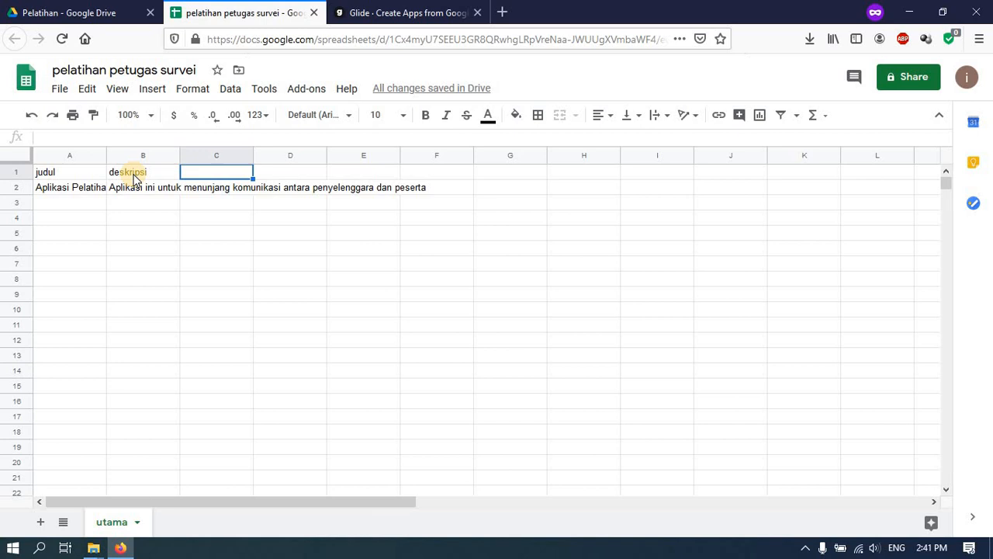
{"action": "type", "text": "image"}
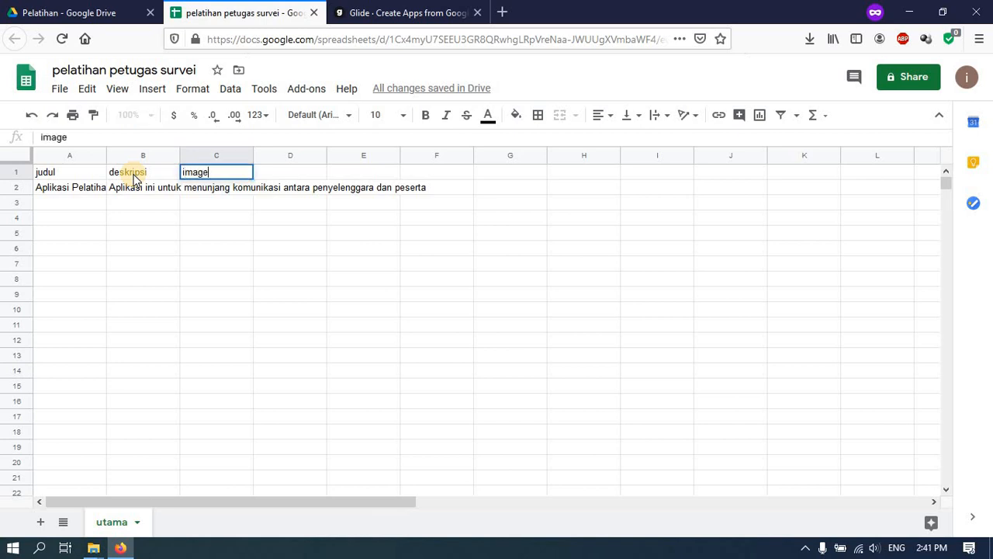
{"action": "key", "text": "Return"}
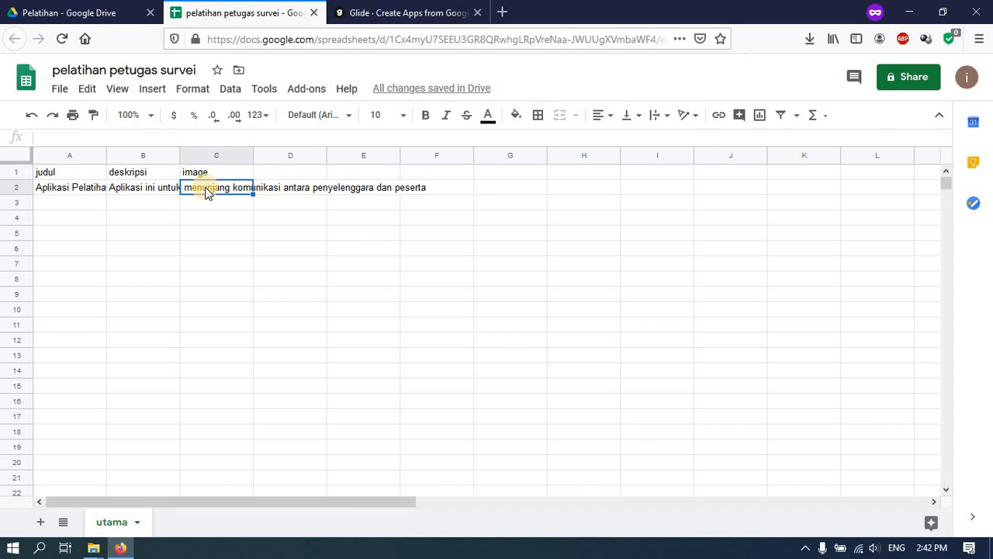
{"action": "left_click", "coordinate": [429, 10]}
- Go to freepik.com in a new tab and filter resources to Free only
{"action": "left_click", "coordinate": [501, 13]}
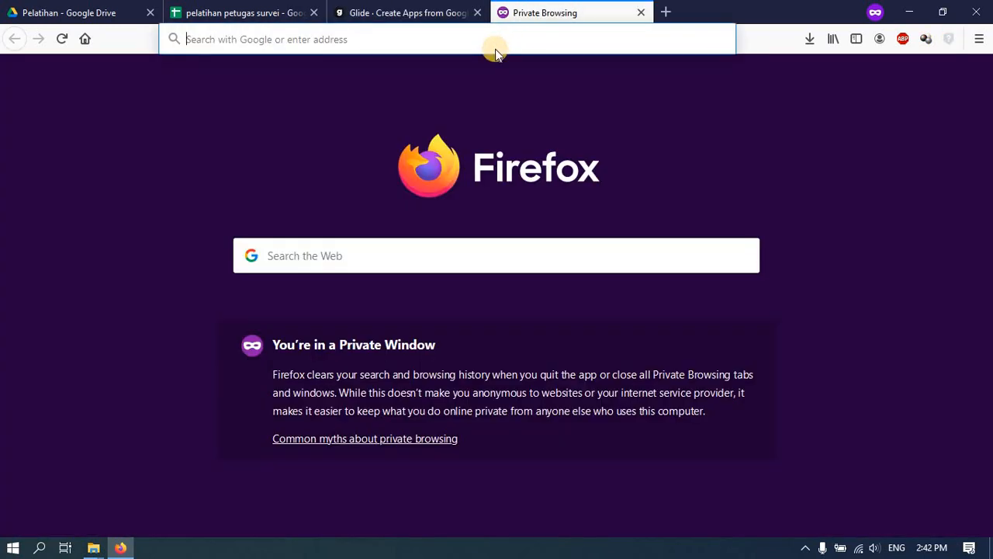
{"action": "type", "text": "free"}
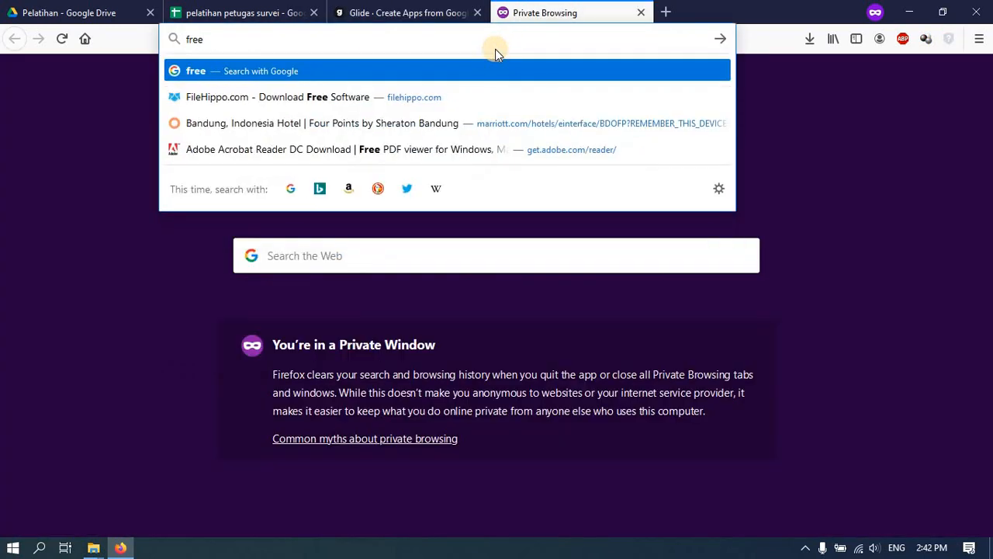
{"action": "type", "text": "pik"}
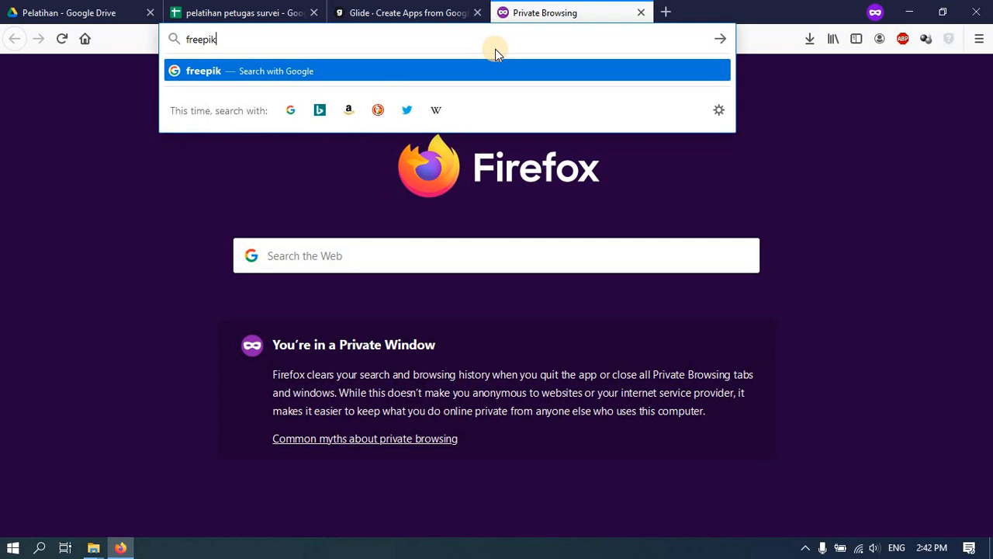
{"action": "key", "text": "ctrl+Return"}
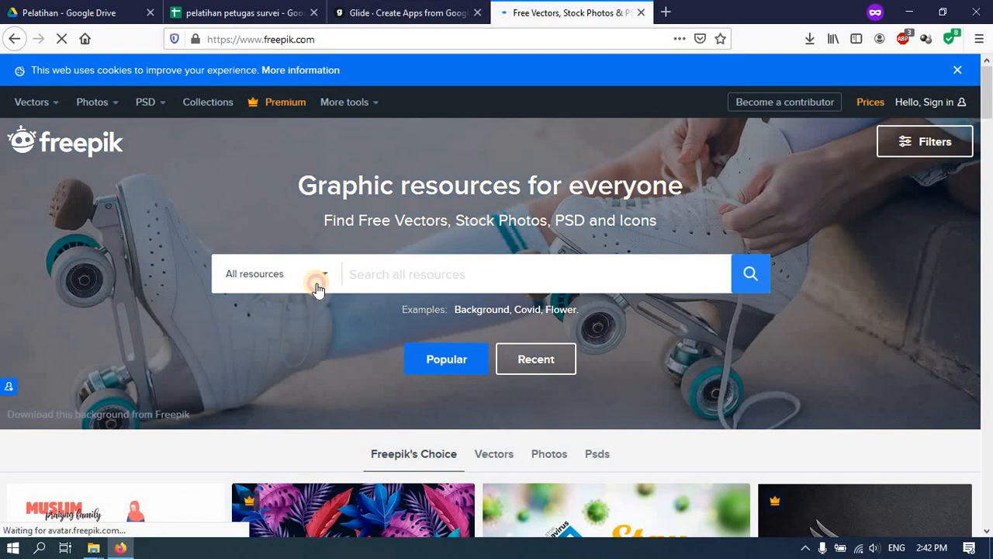
{"action": "left_click", "coordinate": [320, 279]}
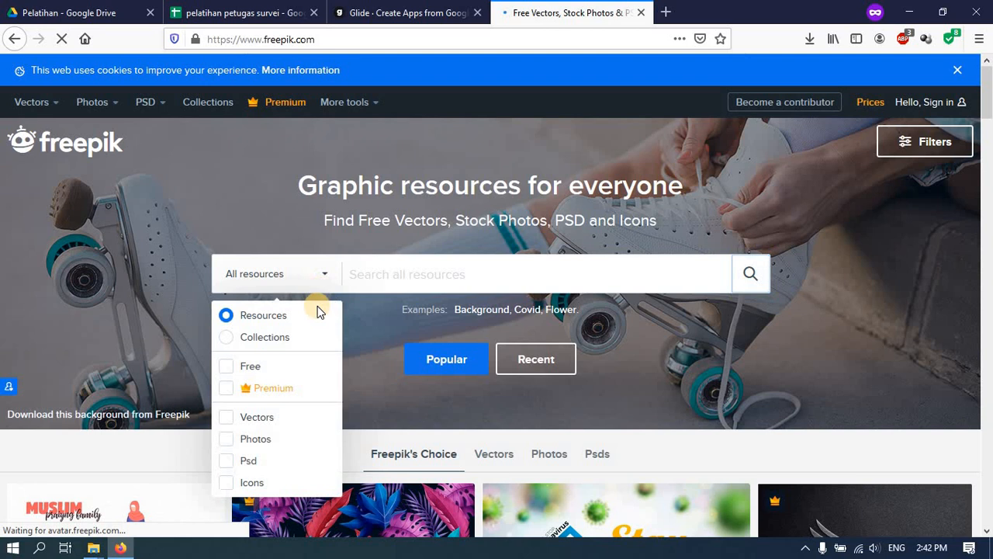
{"action": "left_click", "coordinate": [247, 373]}
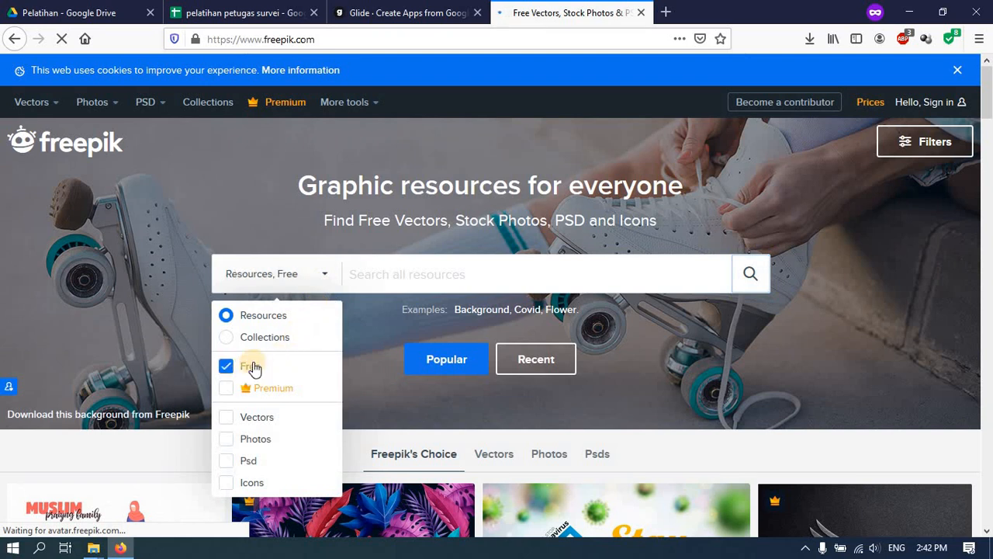
- Search Freepik for 'group' and open the People background design crowd illustration
{"action": "left_click", "coordinate": [402, 273]}
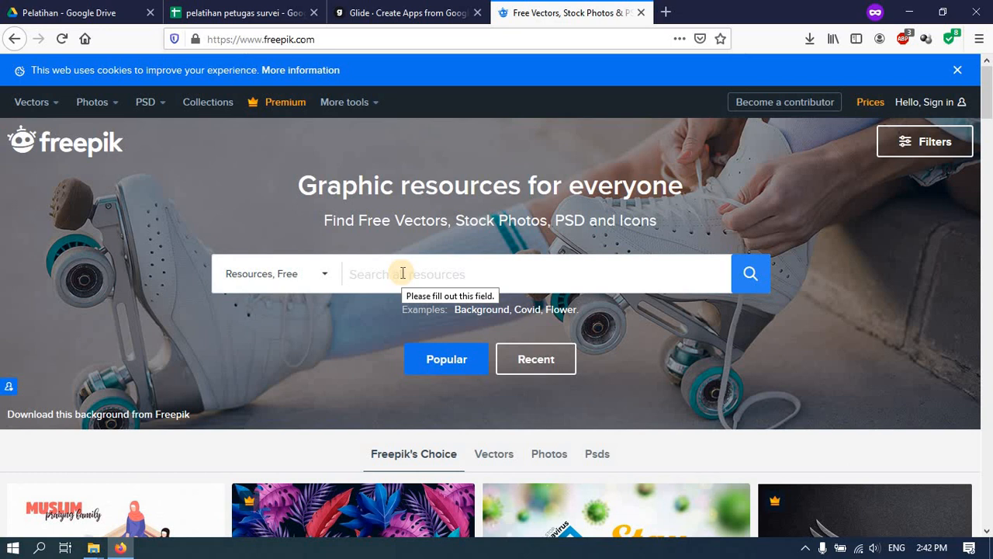
{"action": "type", "text": "group"}
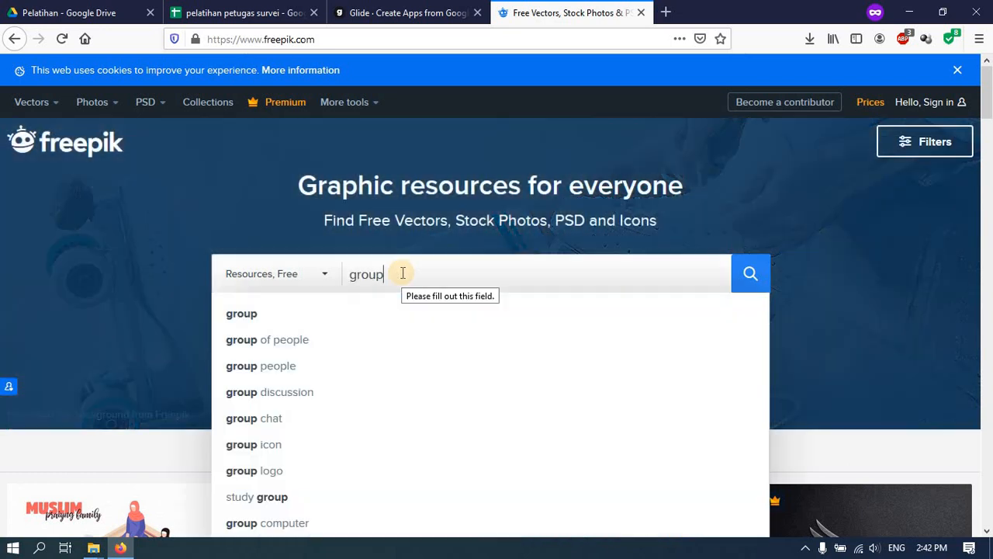
{"action": "key", "text": "Return"}
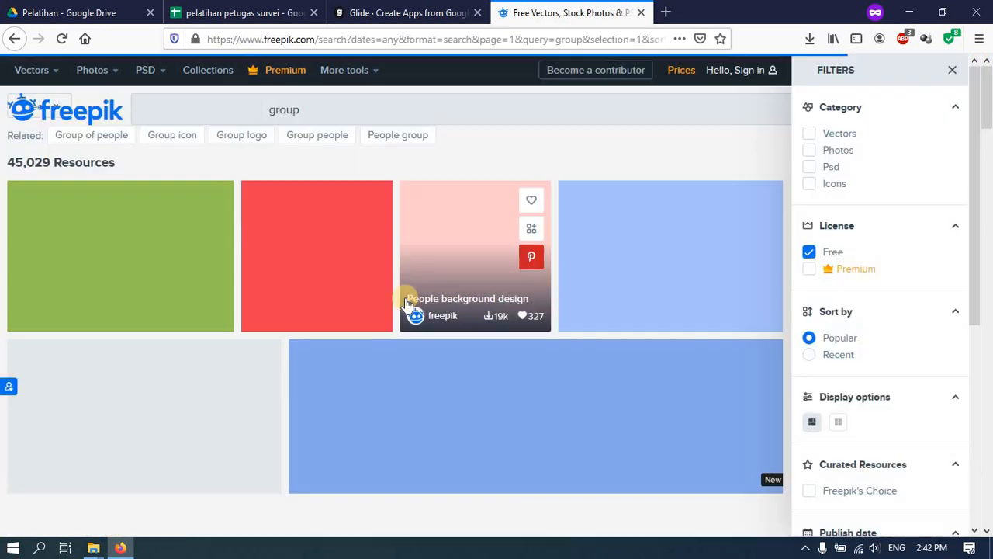
{"action": "scroll", "coordinate": [77, 361], "scroll_direction": "down", "scroll_amount": 3}
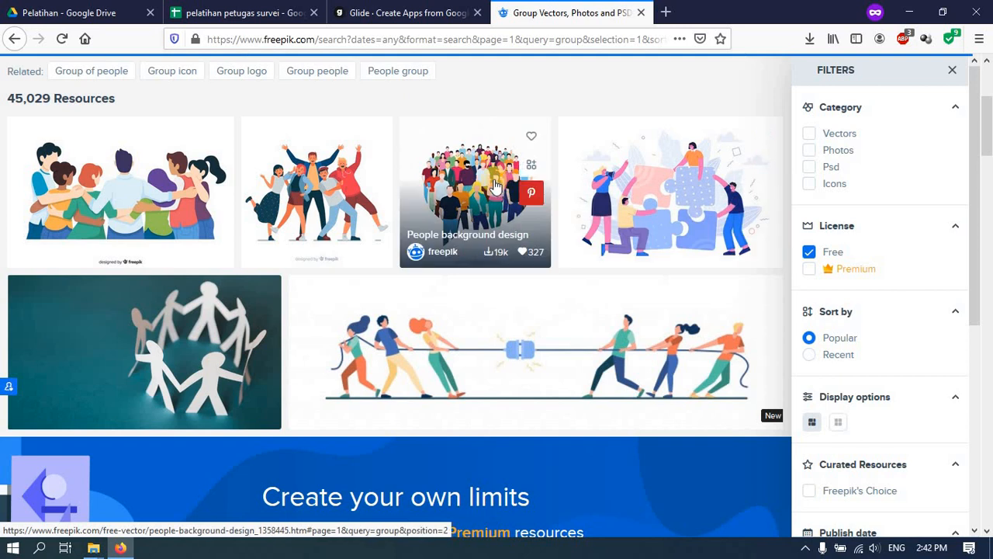
{"action": "left_click", "coordinate": [448, 180]}
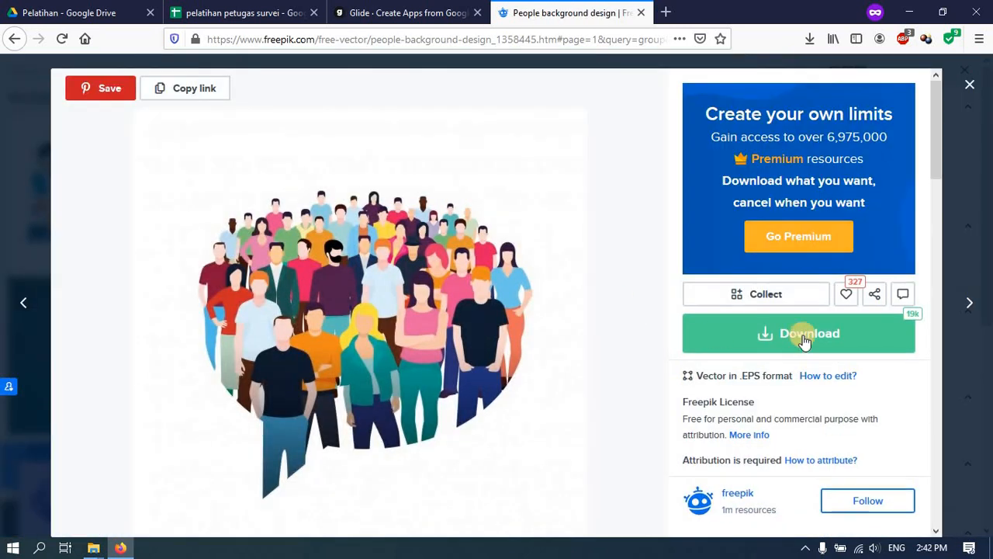
- Free-download the illustration, saving people-background-design.zip to Downloads
{"action": "left_click", "coordinate": [803, 333]}
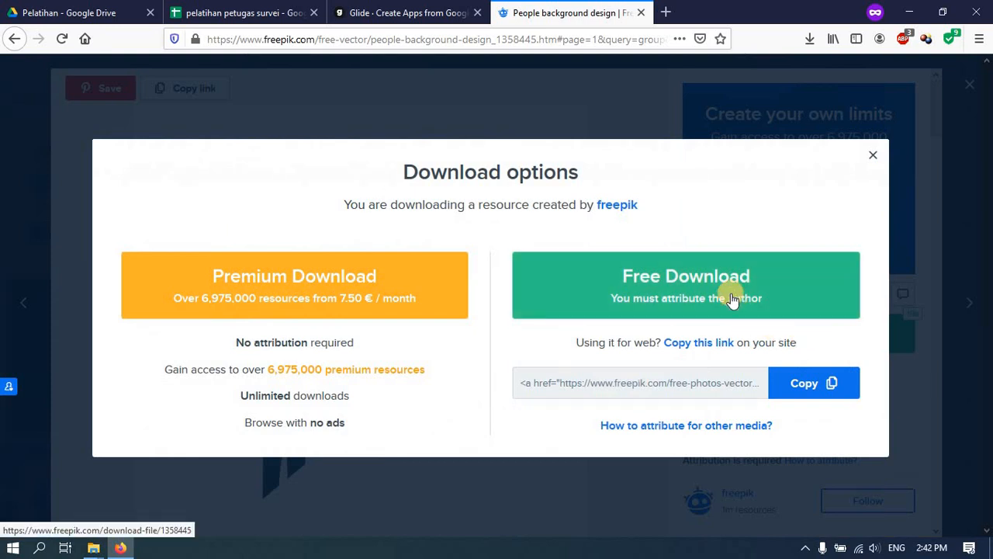
{"action": "left_click", "coordinate": [741, 314]}
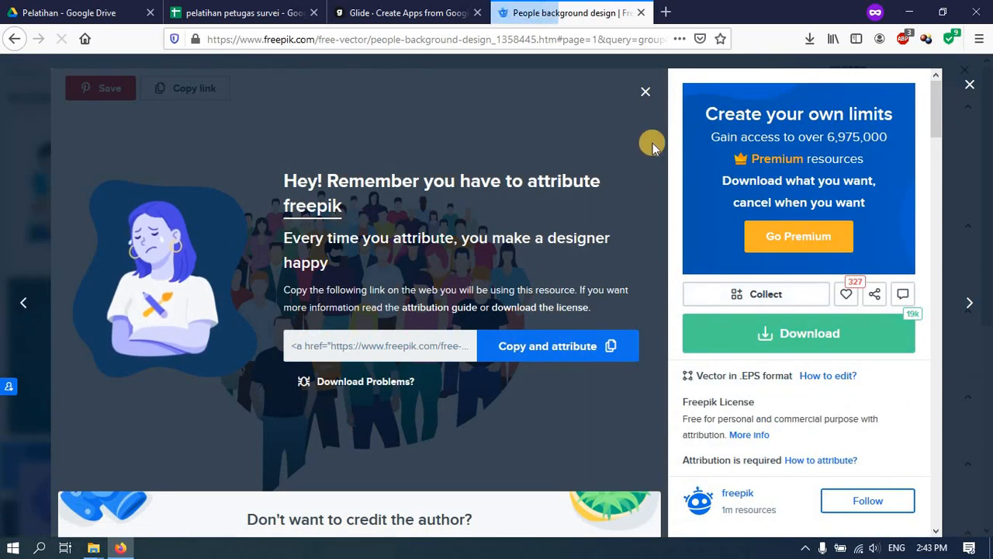
{"action": "left_click", "coordinate": [224, 435]}
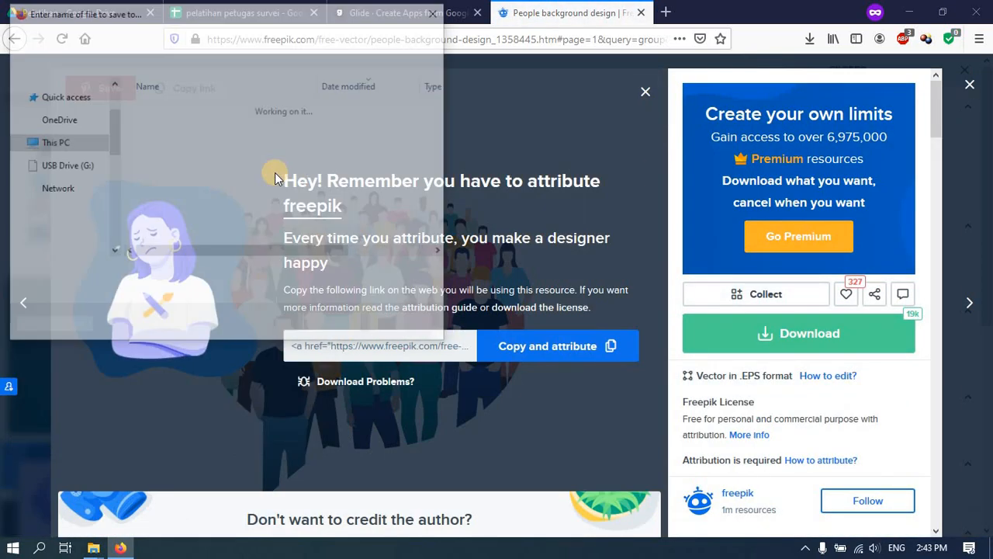
{"action": "left_click", "coordinate": [330, 324]}
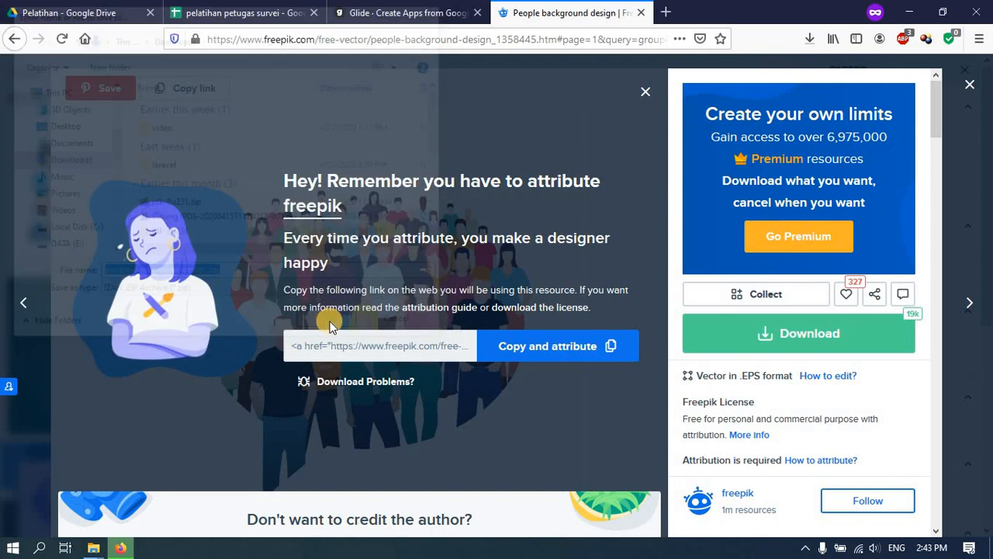
{"action": "left_click", "coordinate": [810, 39]}
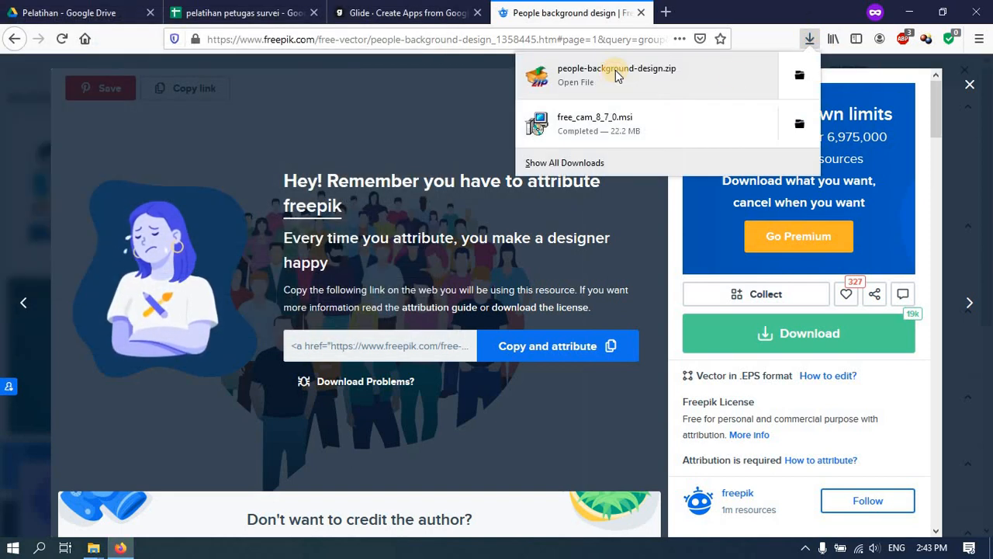
- Extract people-background-design.zip with IZArc into its own folder and open that folder
{"action": "left_click", "coordinate": [799, 75]}
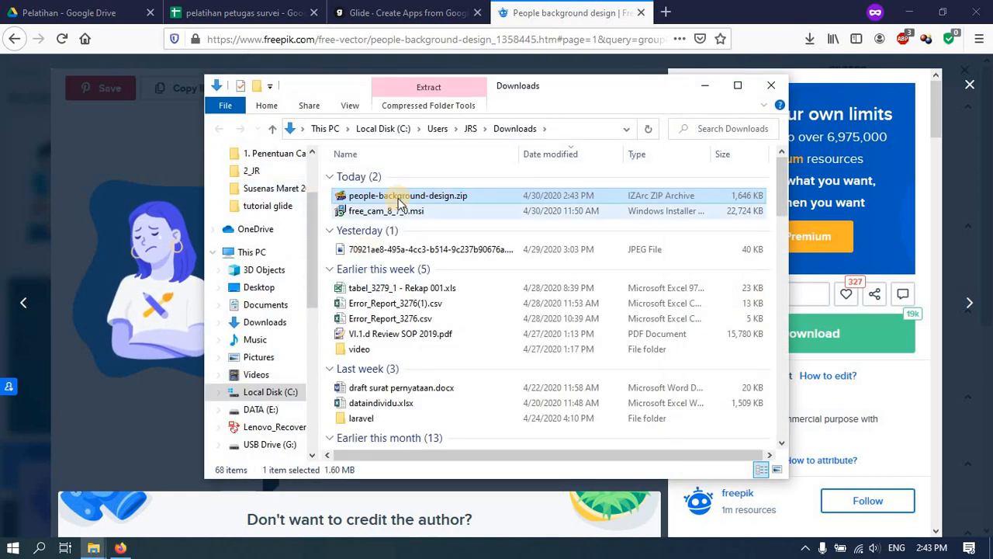
{"action": "right_click", "coordinate": [397, 196]}
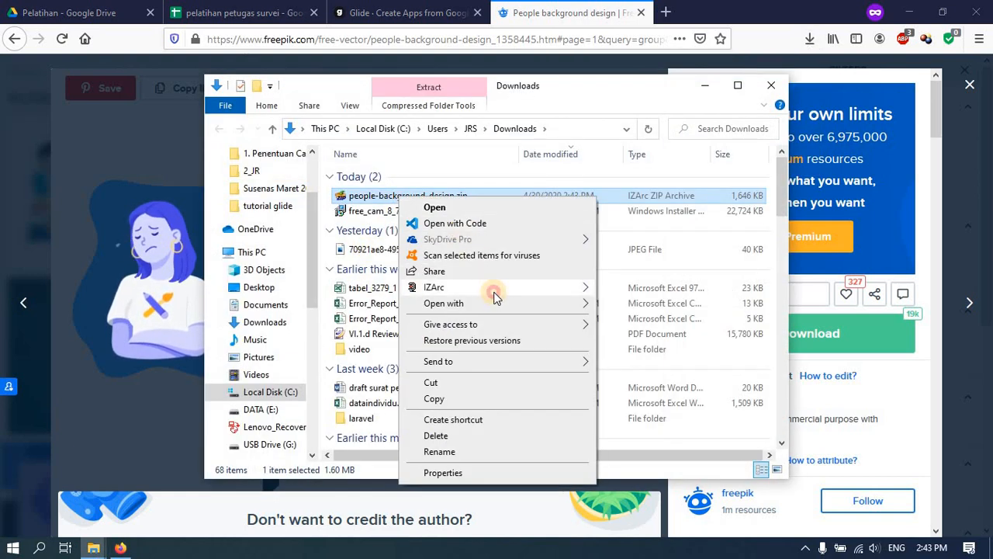
{"action": "mouse_move", "coordinate": [492, 288]}
{"action": "left_click", "coordinate": [660, 317]}
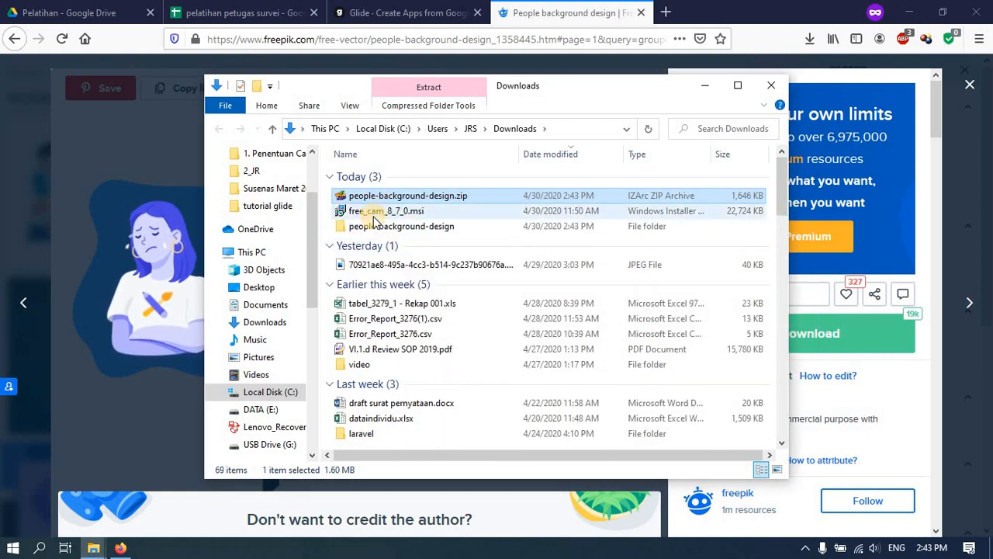
{"action": "double_click", "coordinate": [371, 226]}
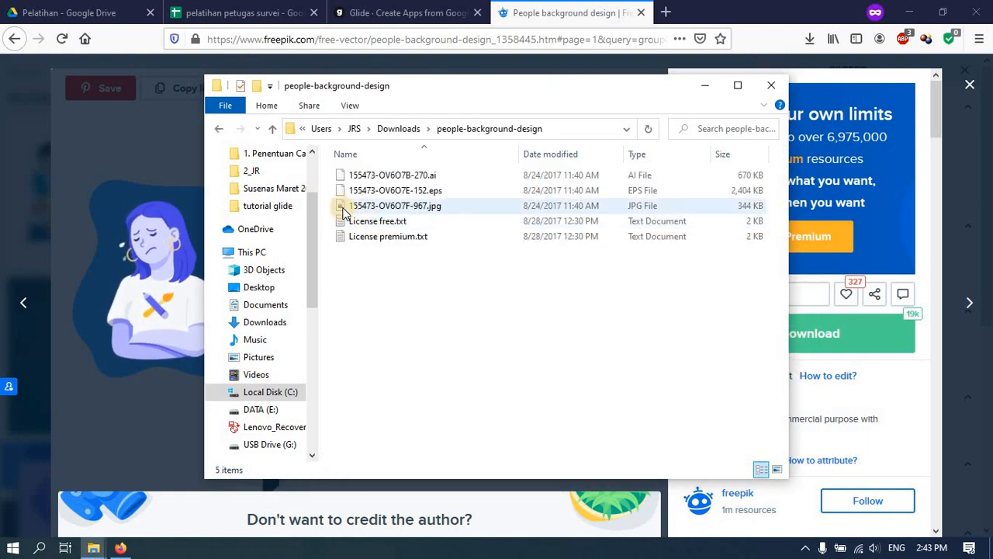
{"action": "left_click", "coordinate": [70, 13]}
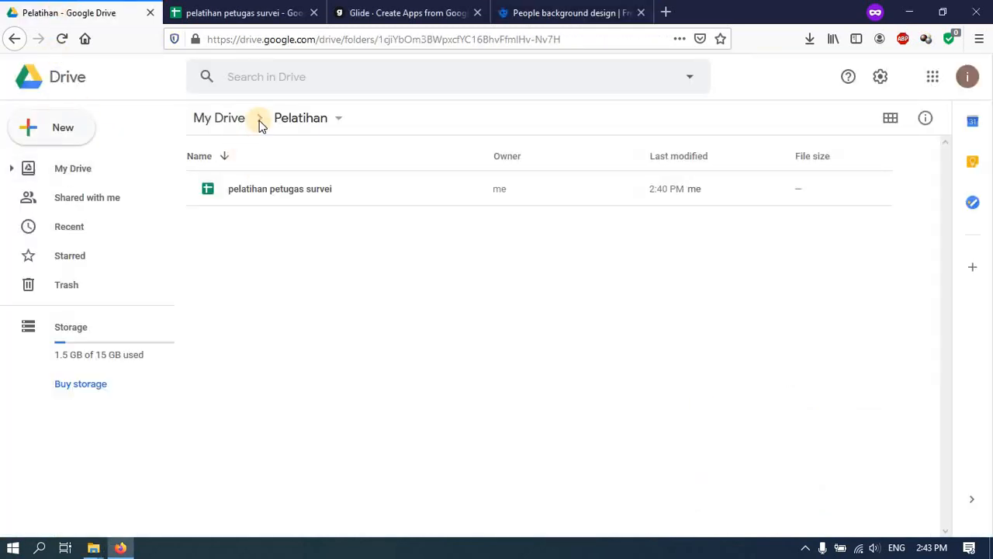
- Create a folder named 'image' inside Pelatihan and open it
{"action": "left_click", "coordinate": [56, 127]}
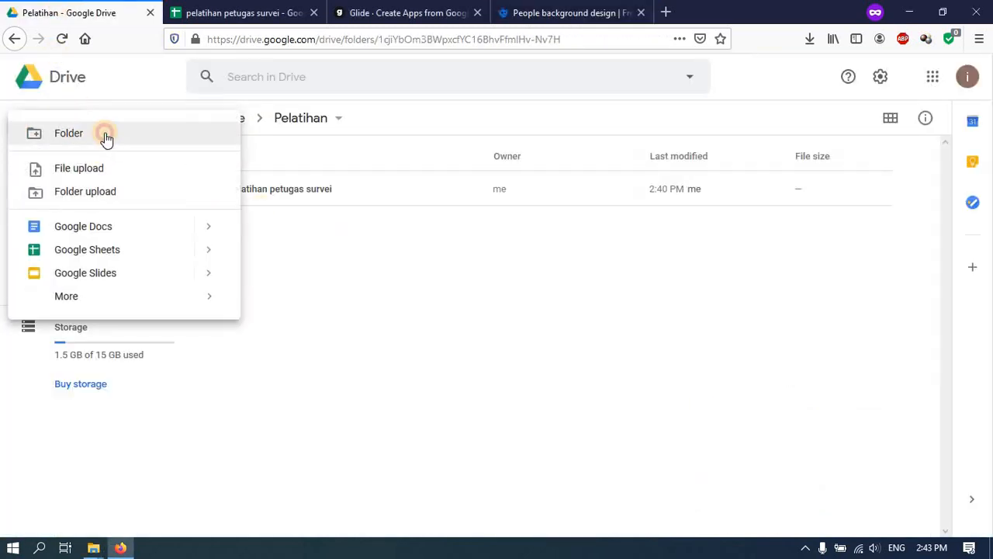
{"action": "left_click", "coordinate": [104, 134]}
{"action": "type", "text": "i"}
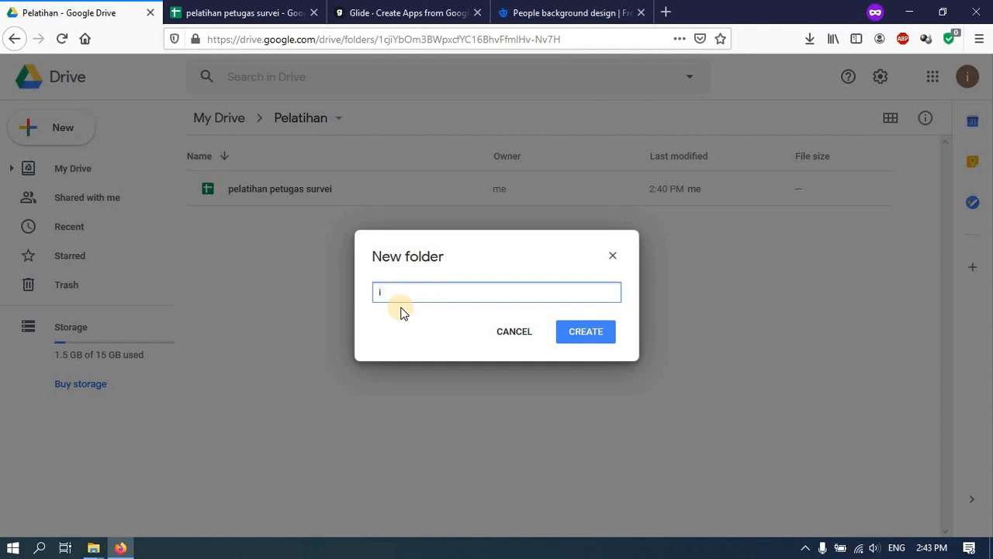
{"action": "type", "text": "mage"}
{"action": "key", "text": "Return"}
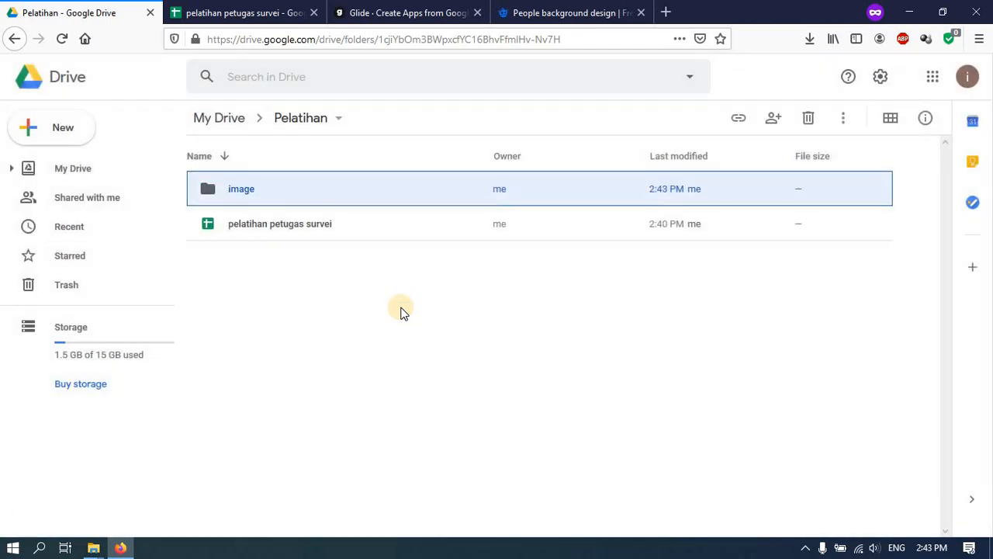
{"action": "double_click", "coordinate": [241, 194]}
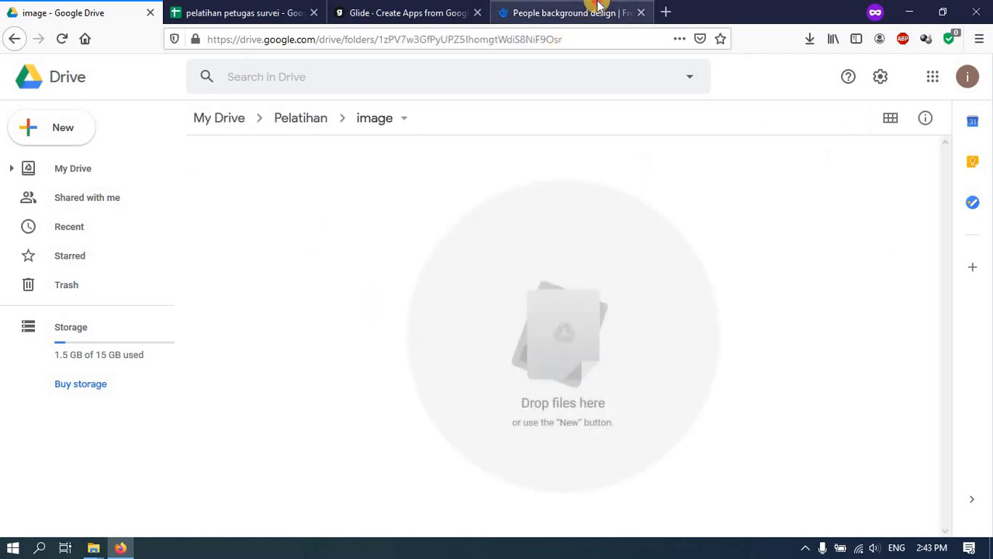
- Upload 155473-OV6O7F-967.jpg into the image folder by dragging it from File Explorer
{"action": "left_click", "coordinate": [594, 11]}
{"action": "left_click", "coordinate": [39, 9]}
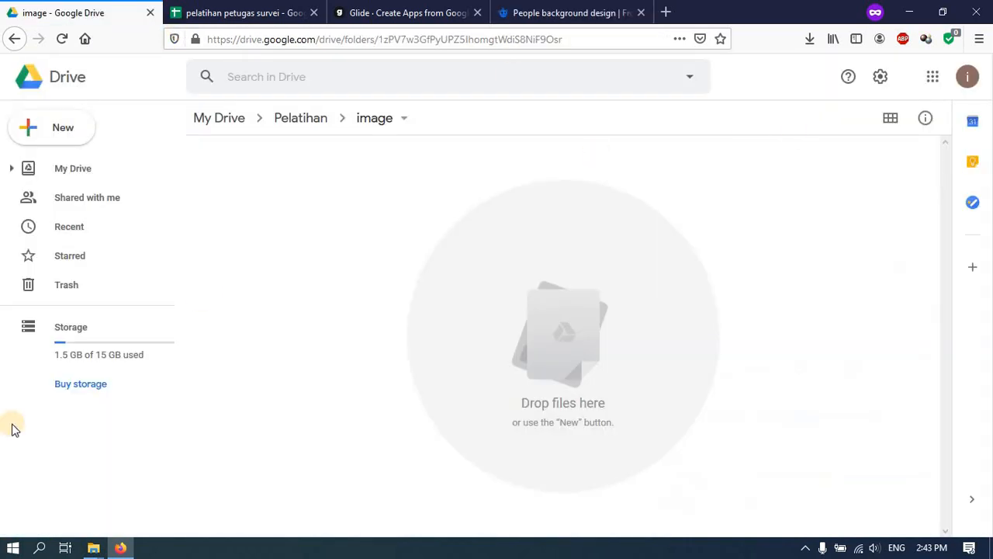
{"action": "left_click", "coordinate": [92, 547]}
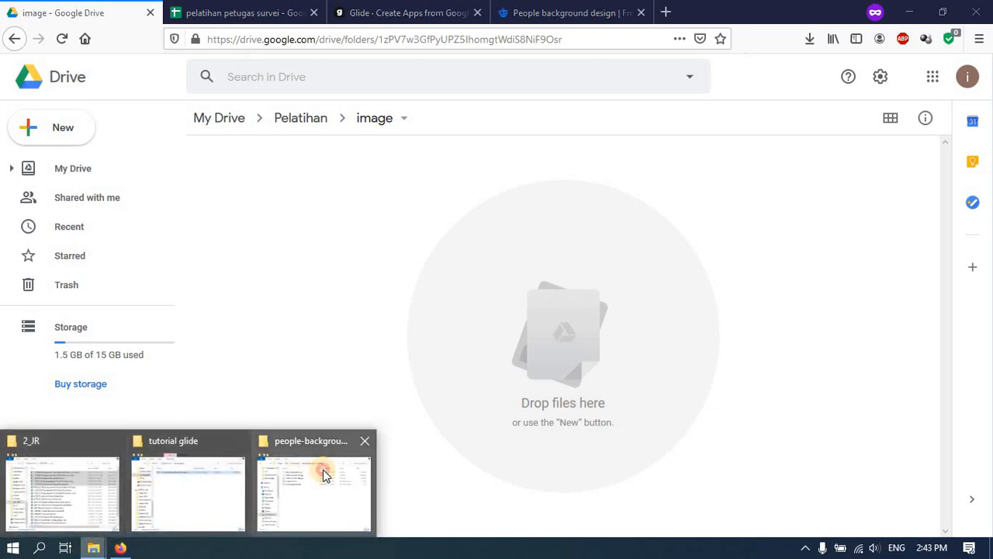
{"action": "left_click", "coordinate": [324, 472]}
{"action": "left_click_drag", "start_coordinate": [362, 208], "coordinate": [867, 259]}
{"action": "left_click", "coordinate": [78, 7]}
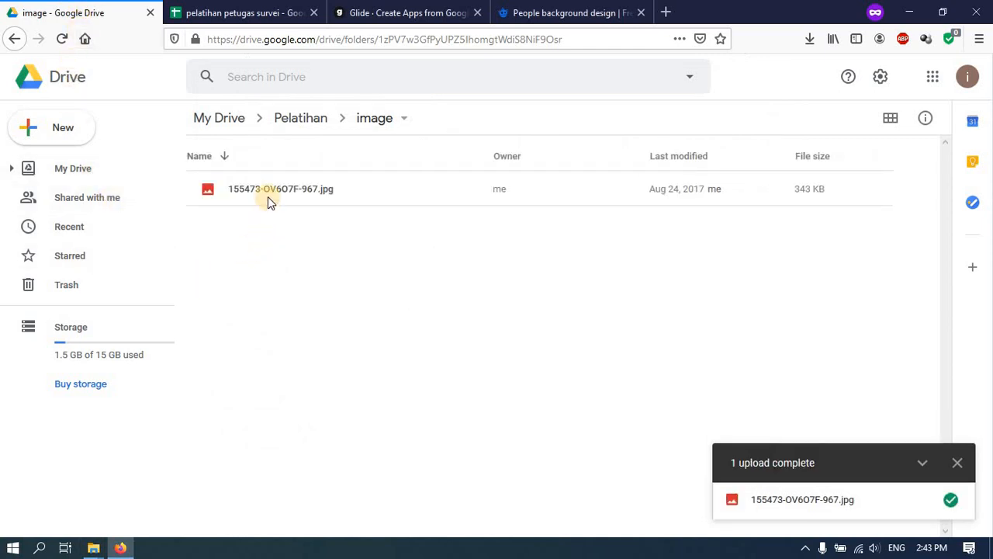
- Copy a shareable link for 155473-OV6O7F-967.jpg and return to the spreadsheet
{"action": "right_click", "coordinate": [273, 187]}
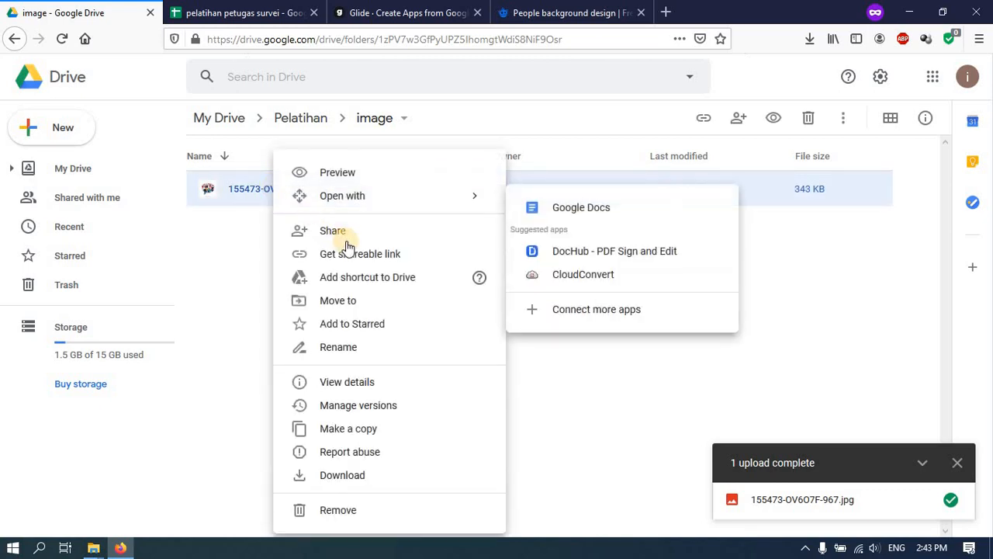
{"action": "left_click", "coordinate": [361, 250]}
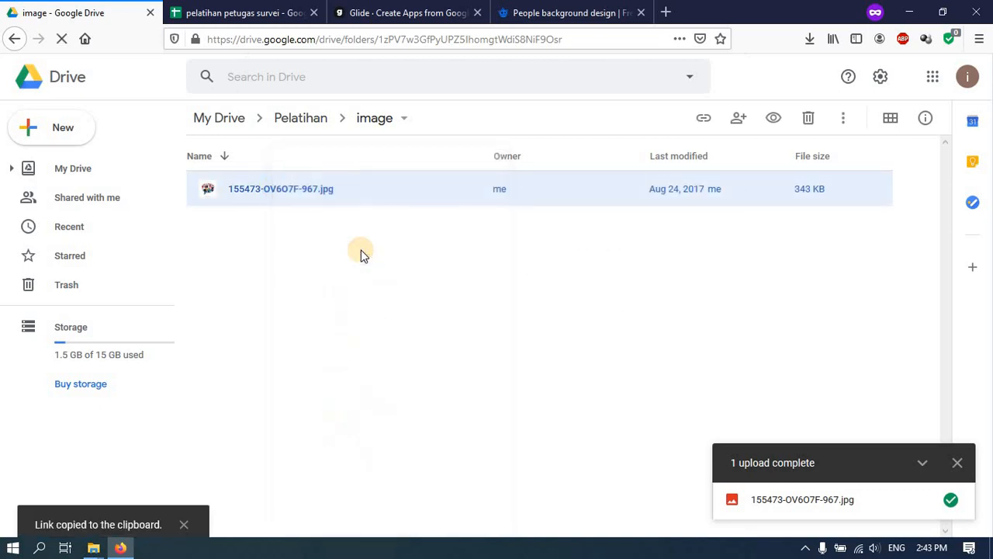
{"action": "left_click", "coordinate": [240, 12]}
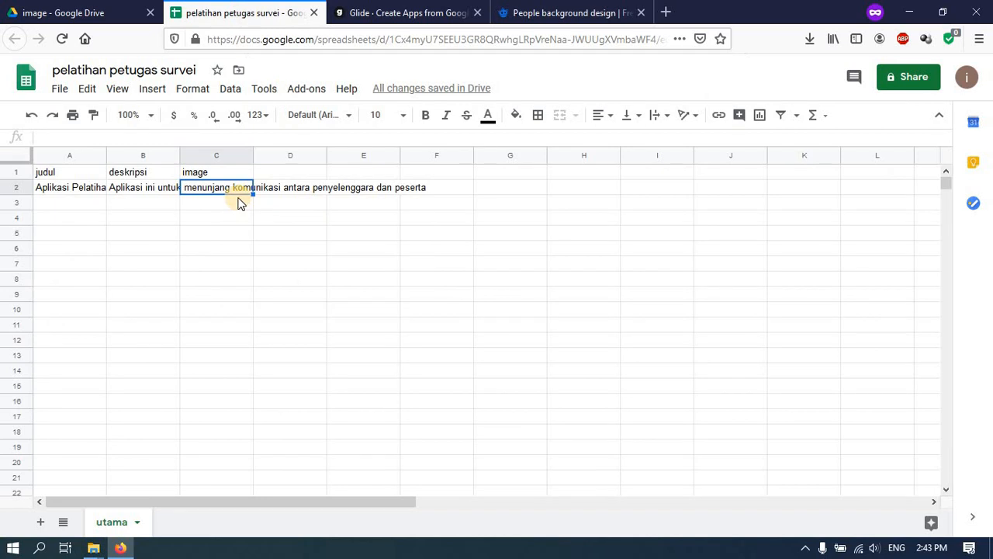
- Paste the image's Drive link into C2, then review the entries in A2 and B2
{"action": "key", "text": "ctrl+v"}
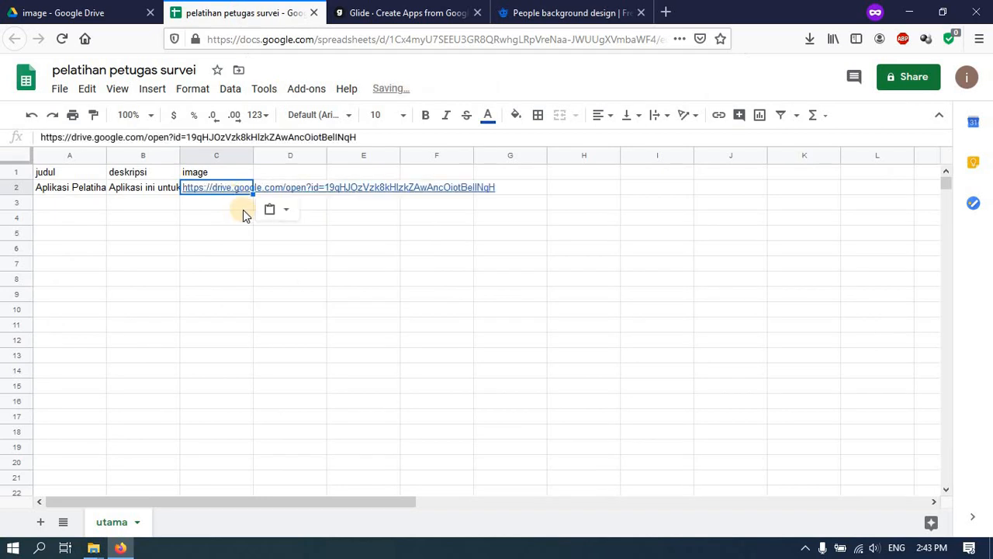
{"action": "left_click", "coordinate": [332, 233]}
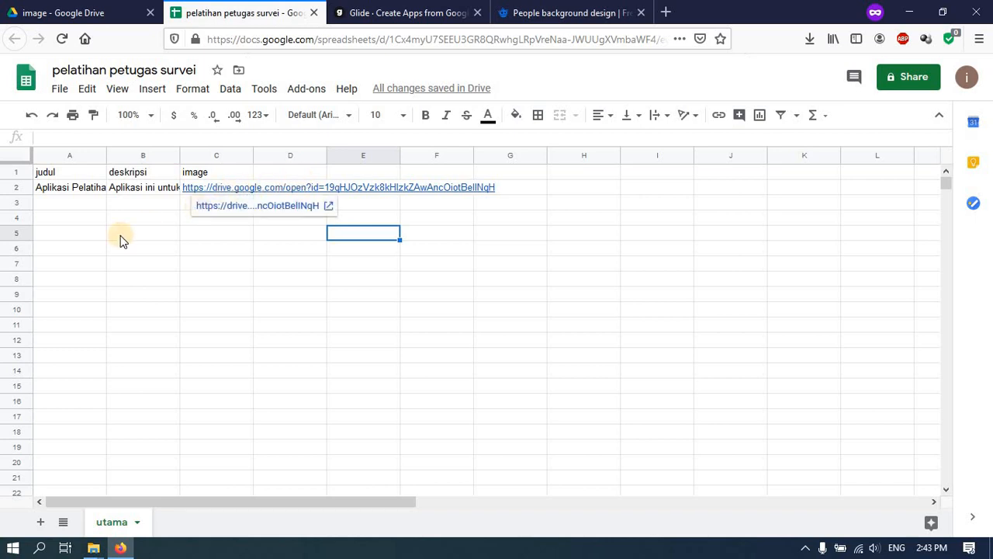
{"action": "left_click", "coordinate": [75, 192]}
{"action": "left_click", "coordinate": [139, 185]}
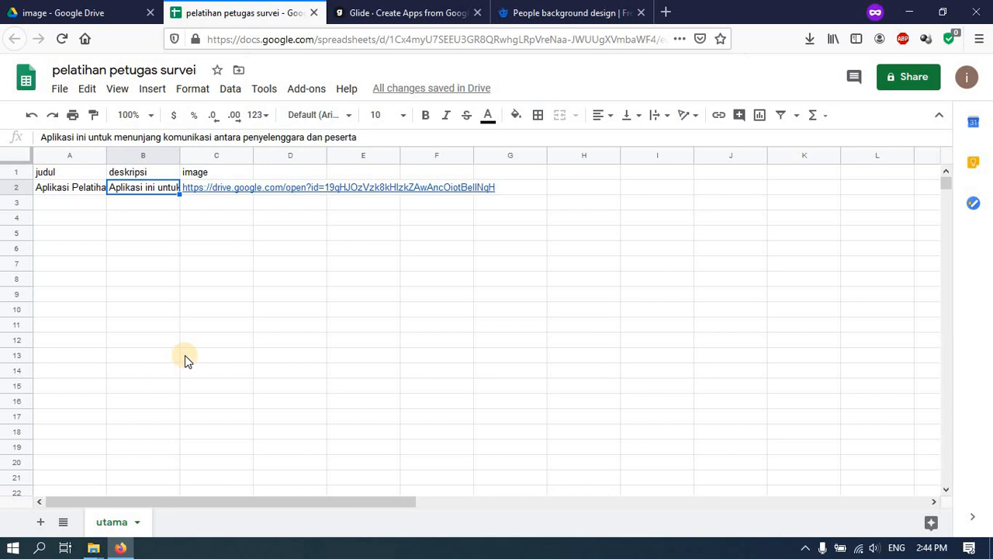
- Add a new blank sheet, rename it Materi, and select its cell A1
{"action": "left_click", "coordinate": [48, 522]}
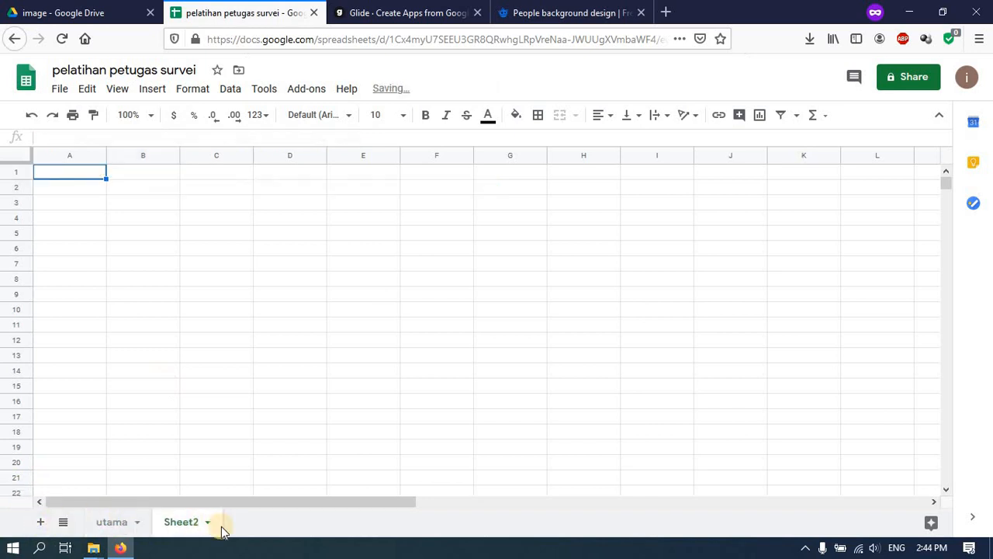
{"action": "left_click", "coordinate": [208, 522]}
{"action": "left_click", "coordinate": [208, 340]}
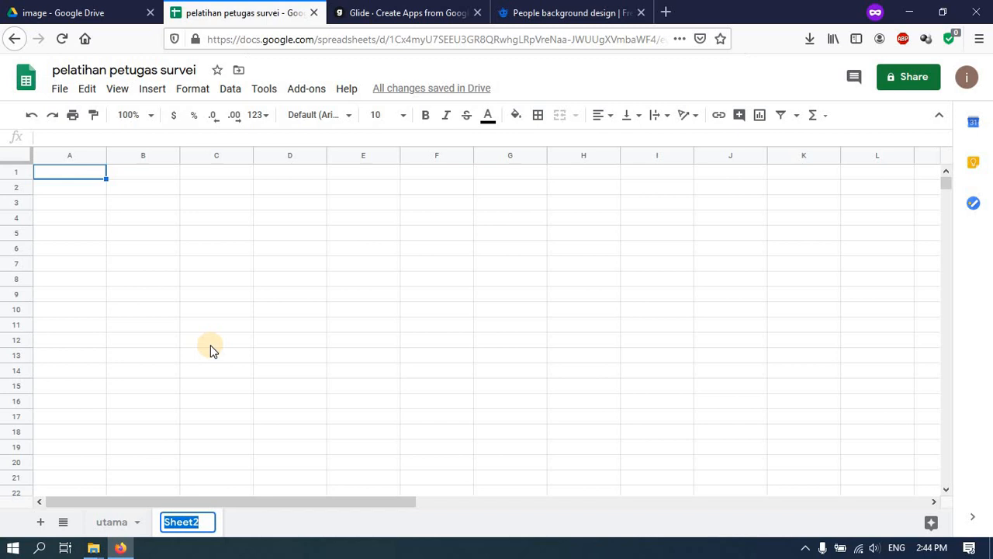
{"action": "type", "text": "Materi"}
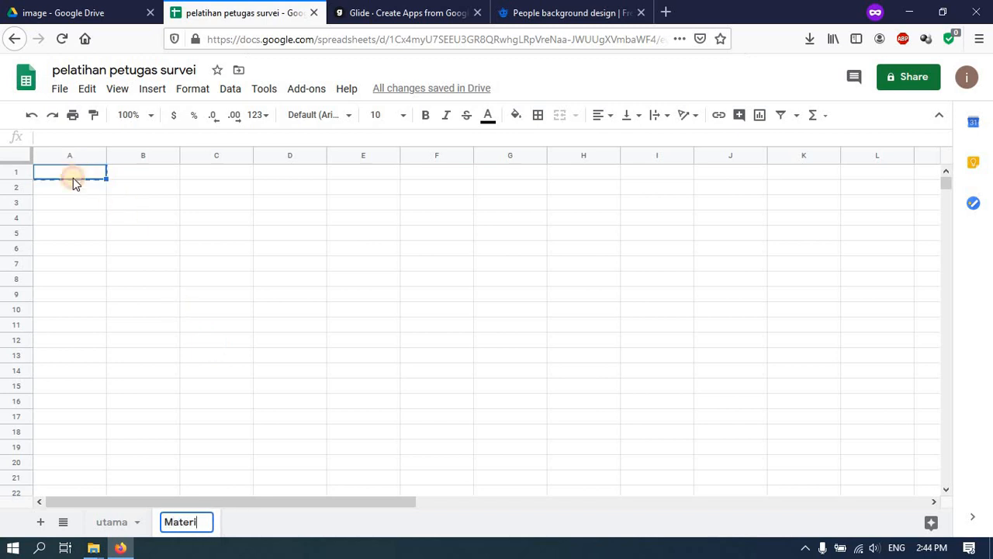
{"action": "key", "text": "Return"}
{"action": "left_click", "coordinate": [77, 181]}
{"action": "left_click", "coordinate": [79, 171]}
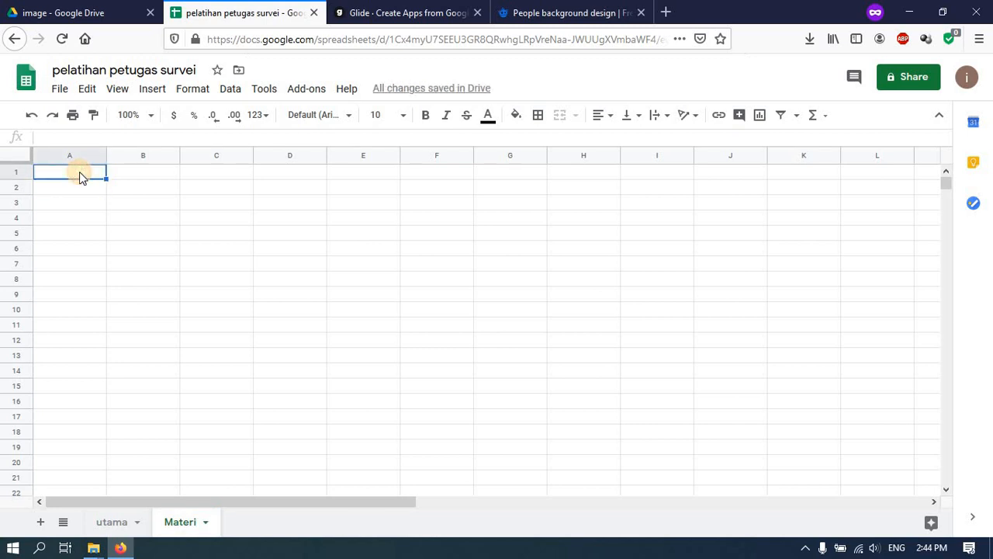
- Enter the headers Tanggal in A1 and Waktu in B1
{"action": "type", "text": "Tangga"}
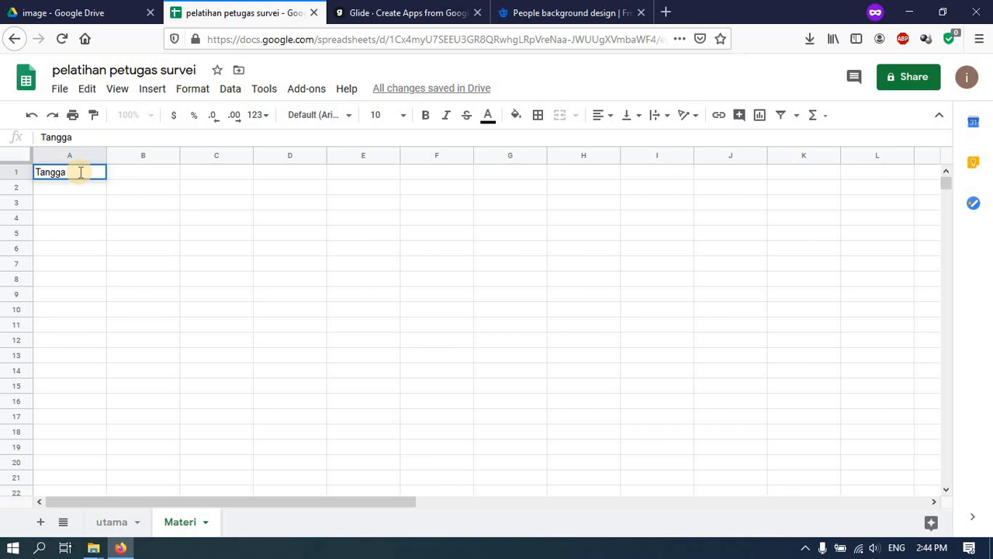
{"action": "type", "text": "l"}
{"action": "key", "text": "Tab"}
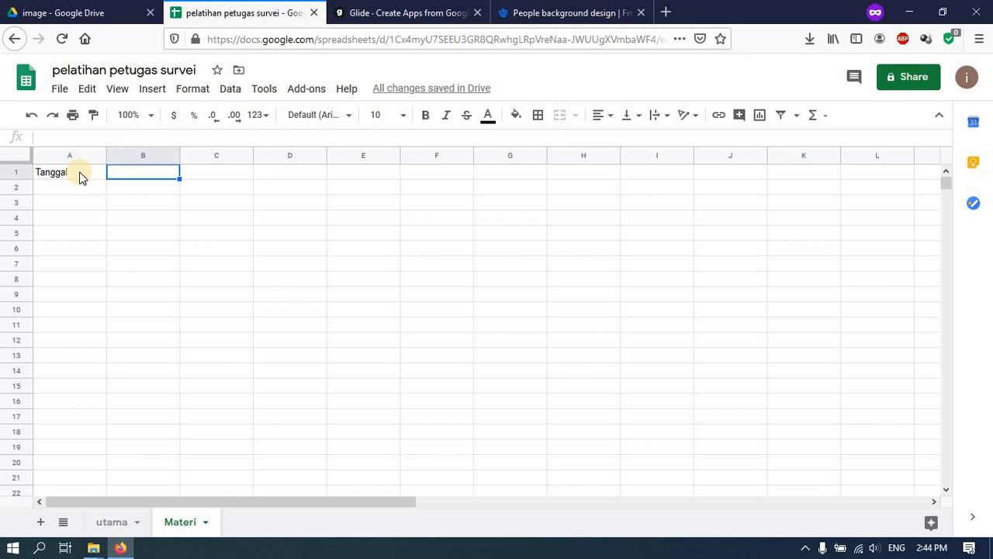
{"action": "left_click", "coordinate": [80, 171]}
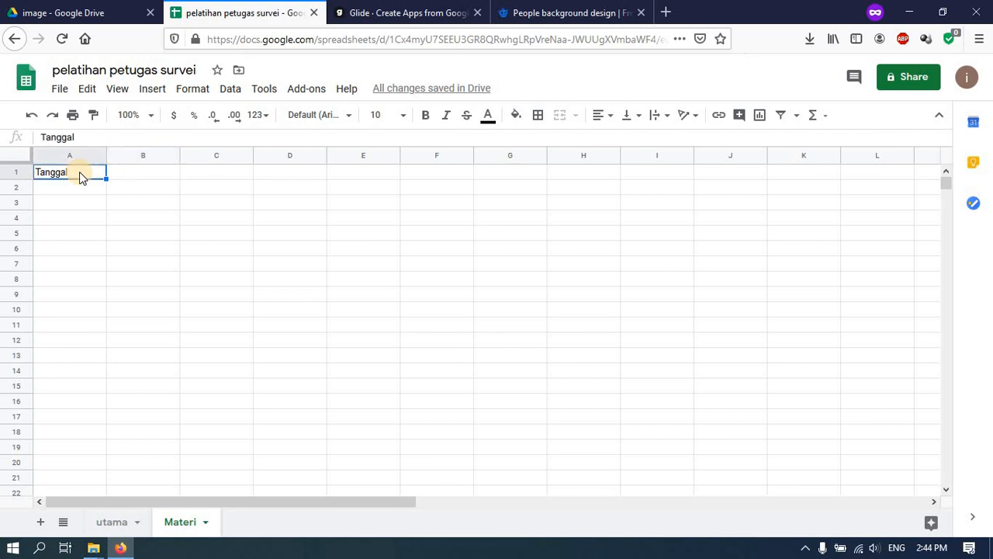
{"action": "key", "text": "Tab"}
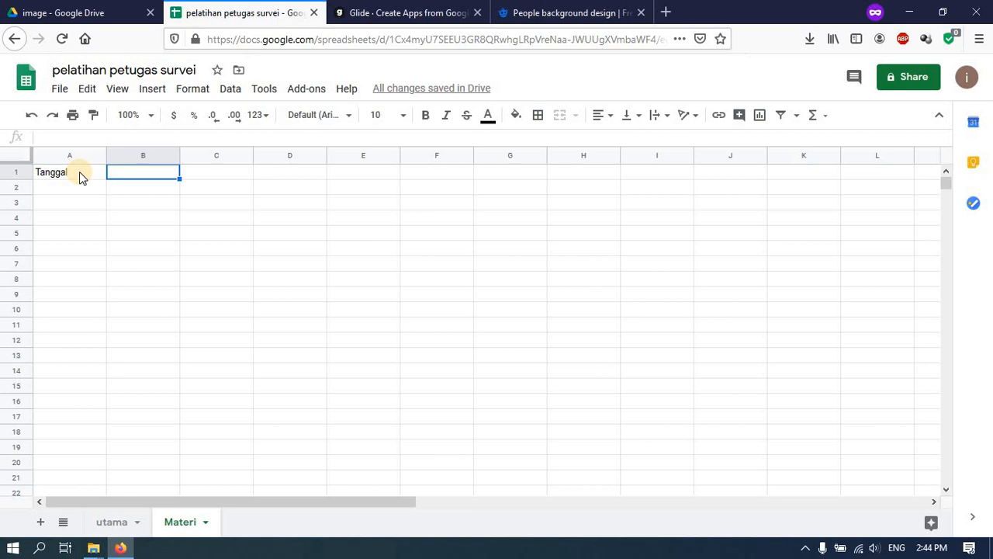
{"action": "type", "text": "Waktu"}
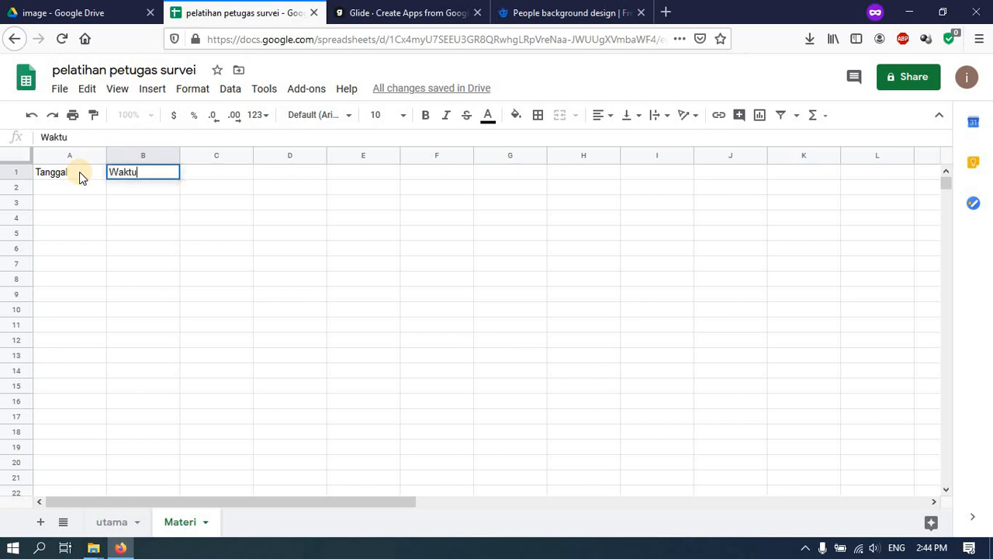
{"action": "key", "text": "Tab"}
- Continue row 1 with the headers Materi, Pemateri, Bahan1 and Bahan2
{"action": "type", "text": "Materi"}
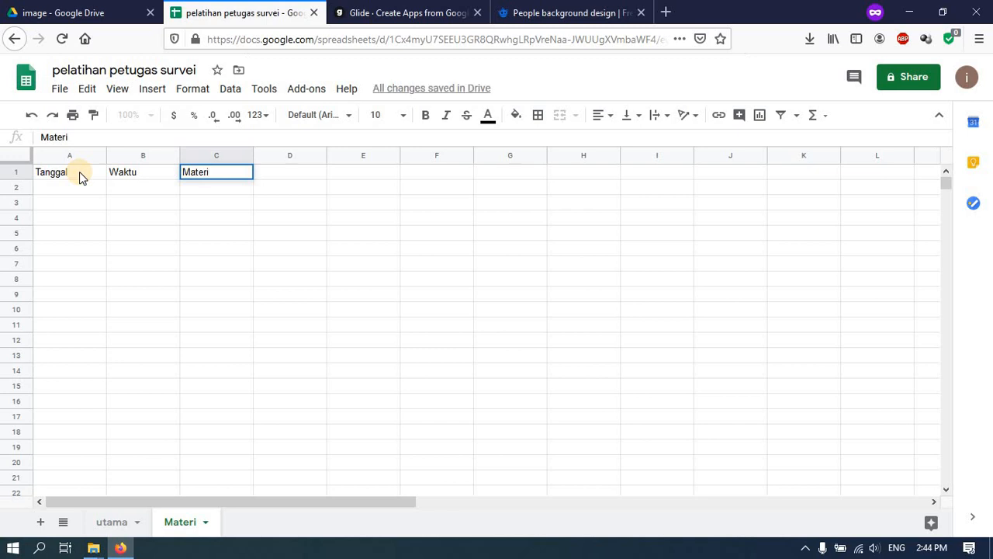
{"action": "key", "text": "Tab"}
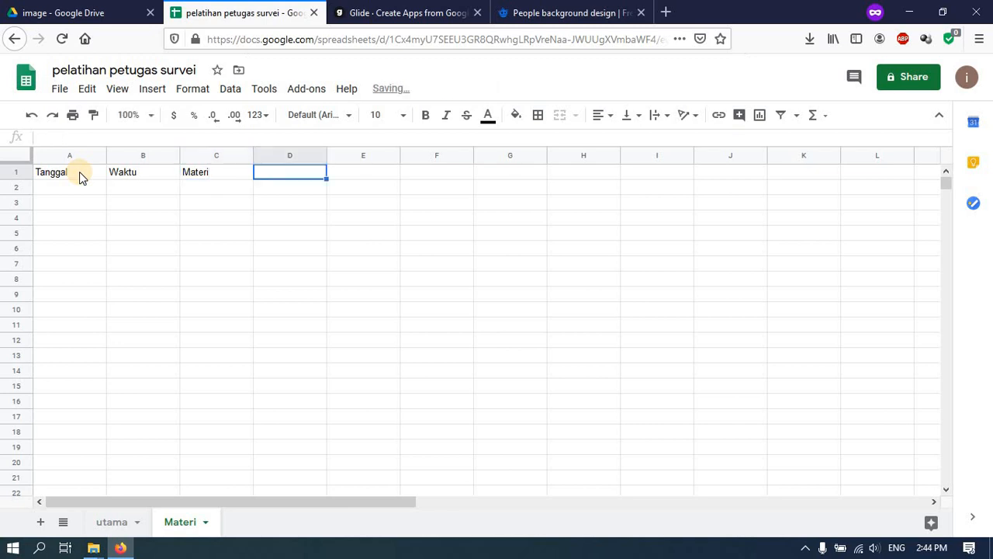
{"action": "type", "text": "P"}
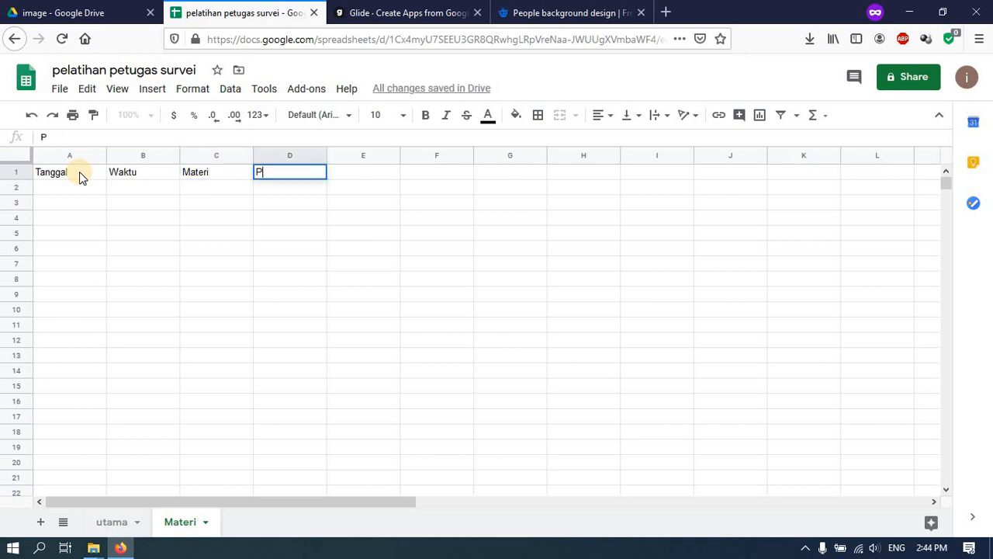
{"action": "type", "text": "emateri"}
{"action": "key", "text": "Tab"}
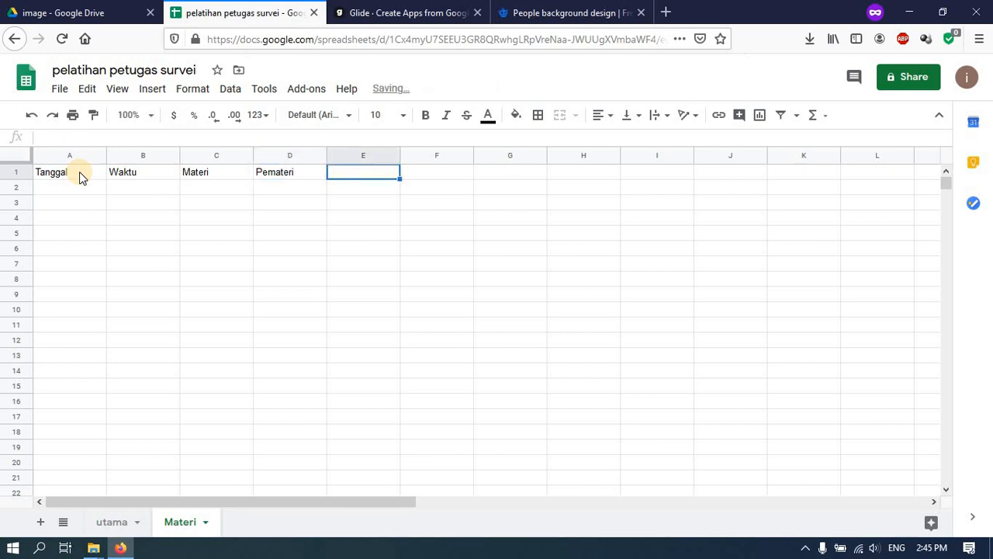
{"action": "type", "text": "Bah"}
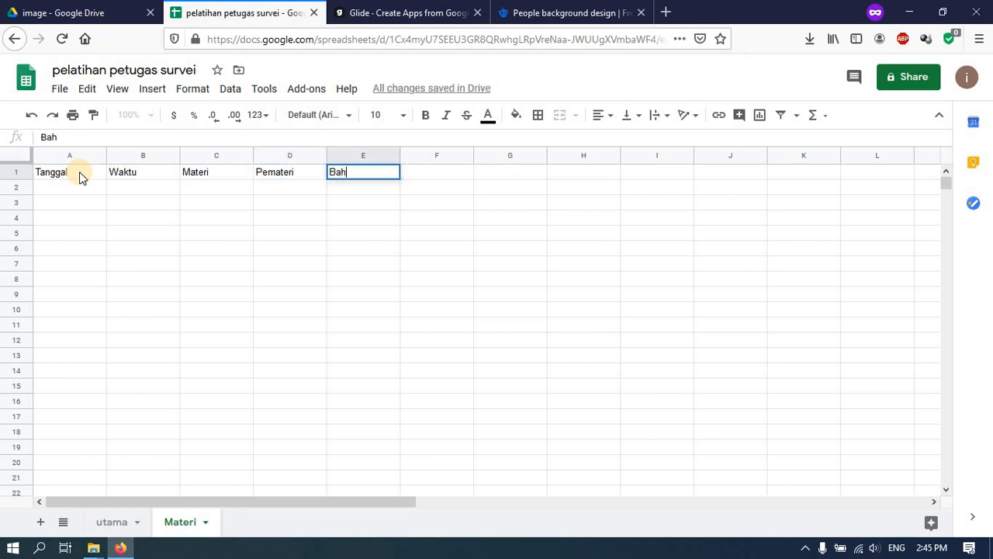
{"action": "type", "text": "an1"}
{"action": "key", "text": "Tab"}
{"action": "type", "text": "B"}
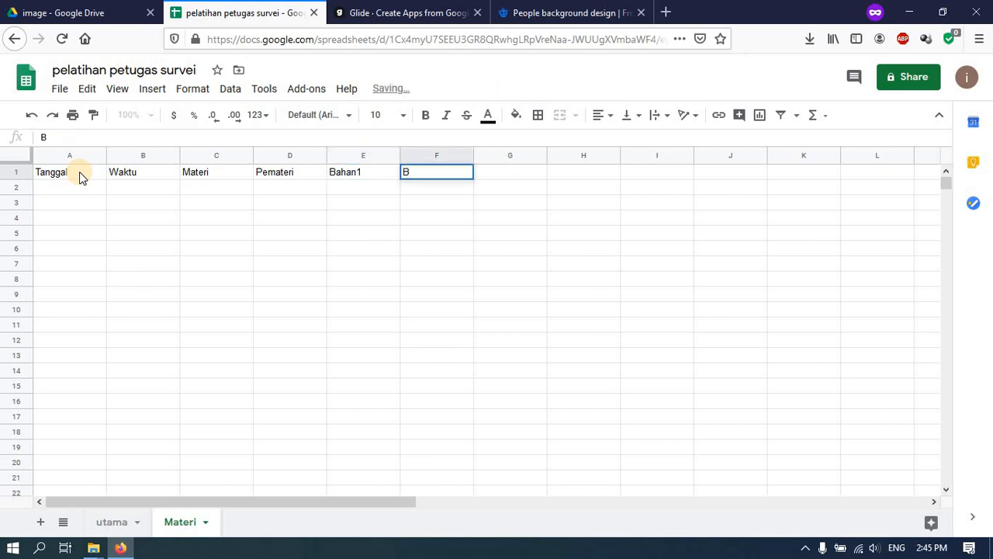
{"action": "type", "text": "ahan2"}
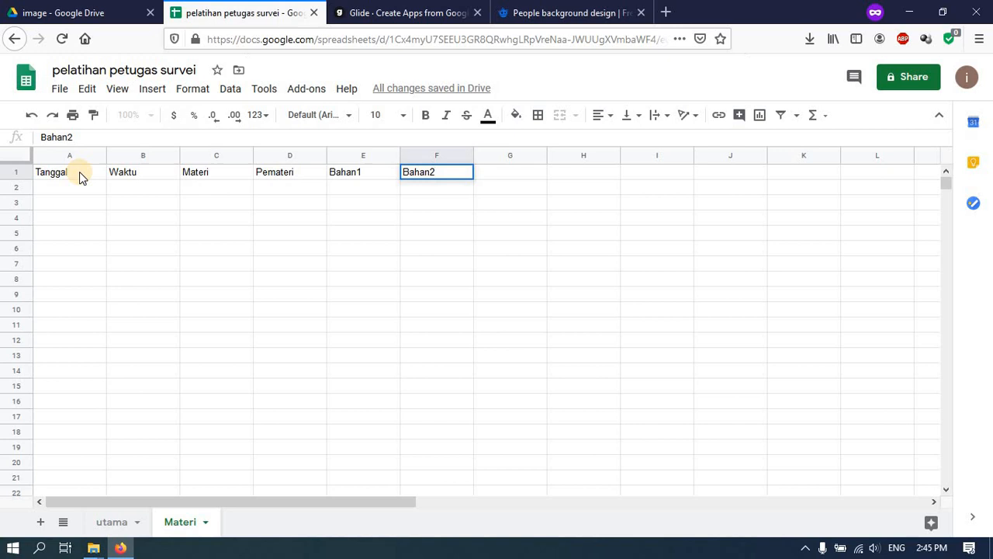
{"action": "key", "text": "Return"}
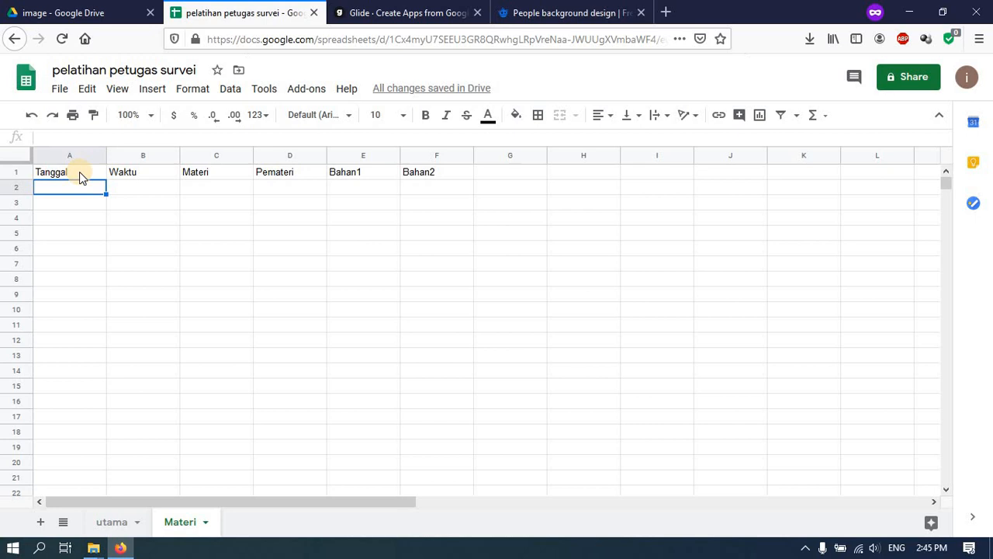
- Enter the date 5/05/2020 in cell A2
{"action": "type", "text": "04/05"}
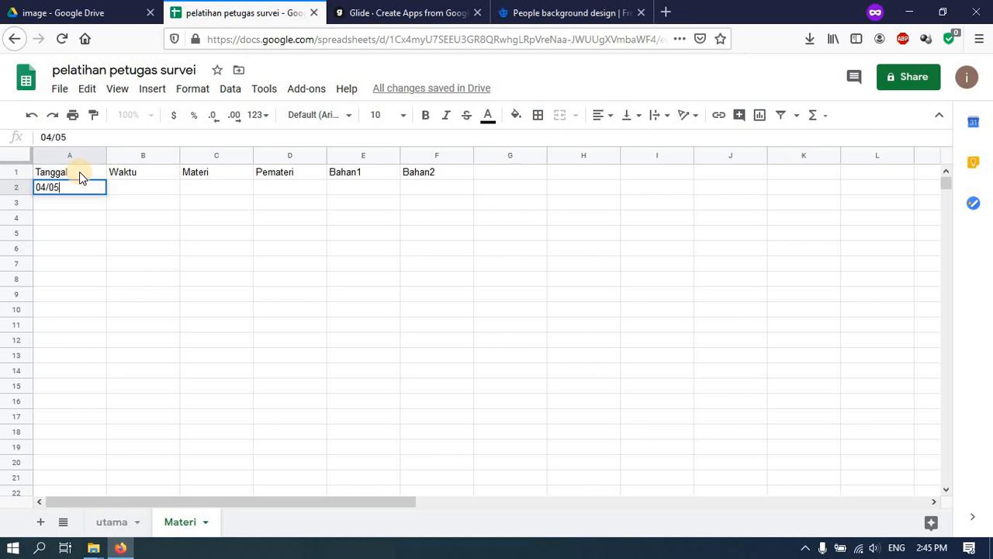
{"action": "key", "text": "BackSpace"}
{"action": "key", "text": "BackSpace"}
{"action": "key", "text": "BackSpace"}
{"action": "key", "text": "BackSpace"}
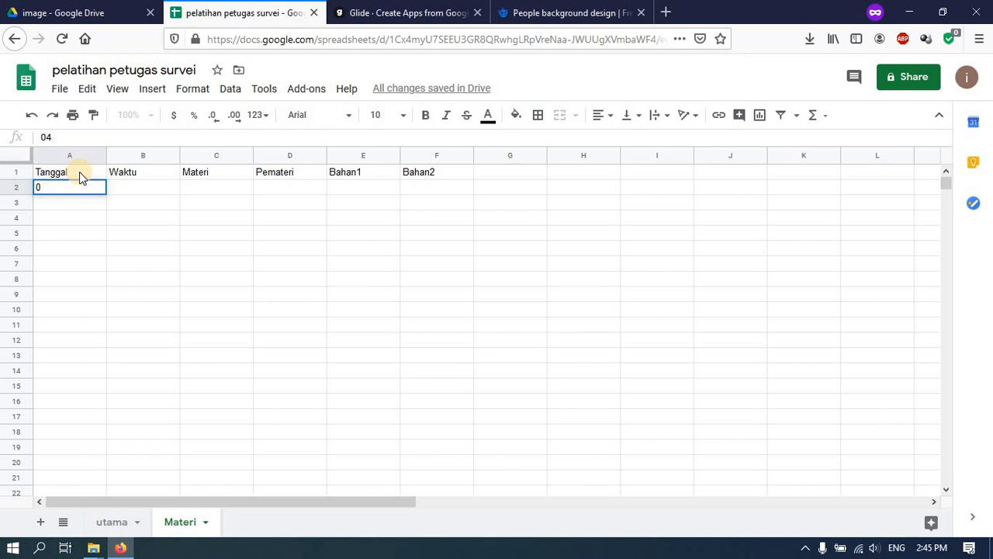
{"action": "type", "text": "5/05/2020"}
{"action": "key", "text": "Return"}
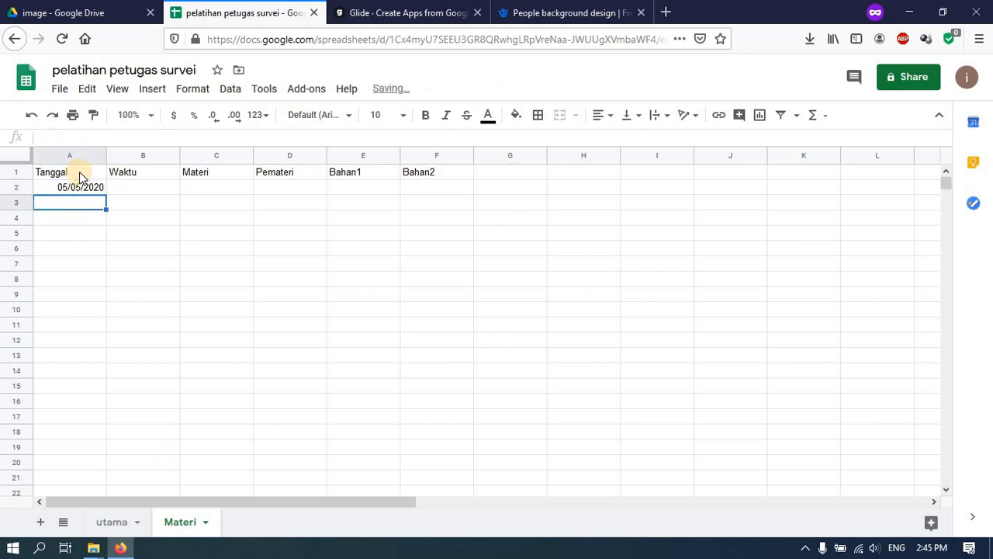
{"action": "left_click", "coordinate": [89, 190]}
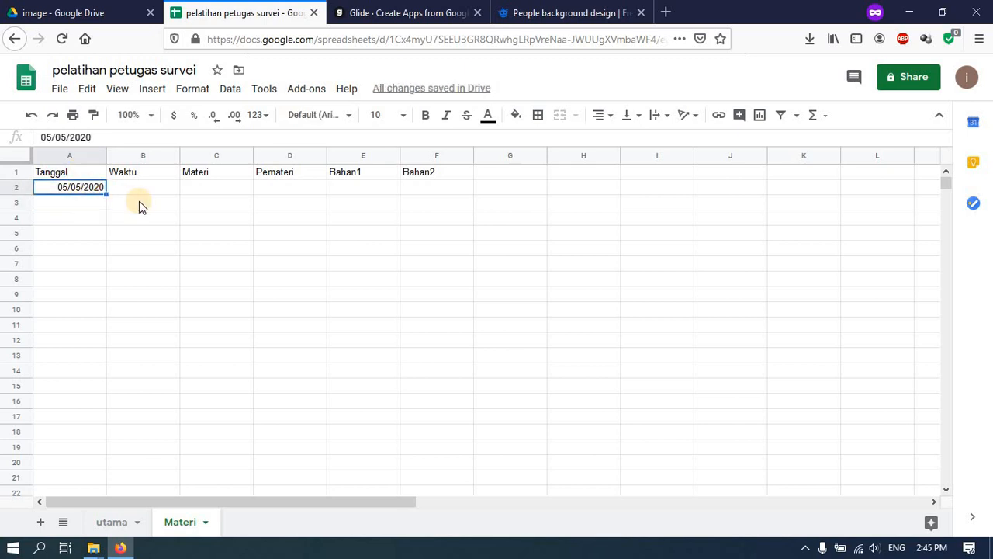
- Format column A with the 26-Sep-2008 date style so A2 reads 5-May-2020
{"action": "key", "text": "ctrl+shift+Down"}
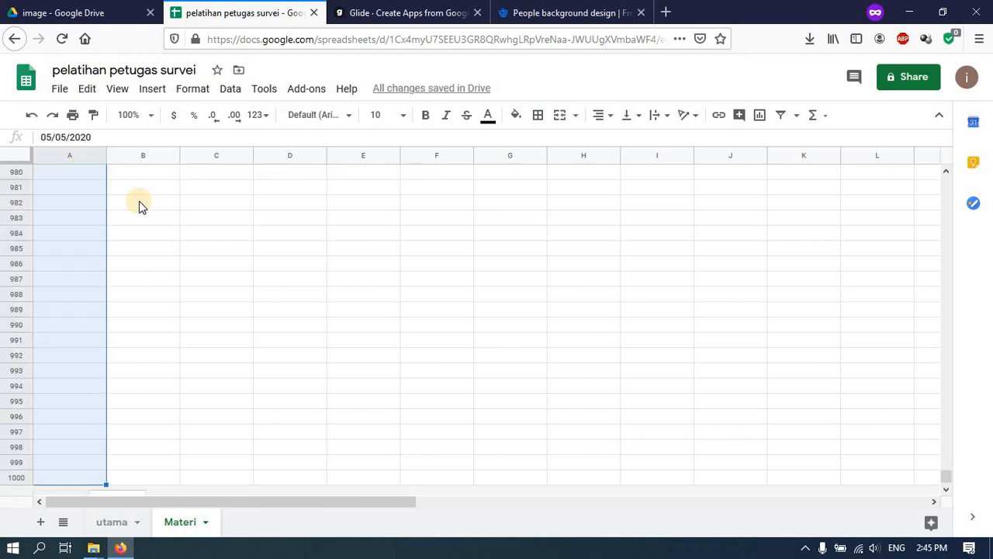
{"action": "left_click", "coordinate": [194, 90]}
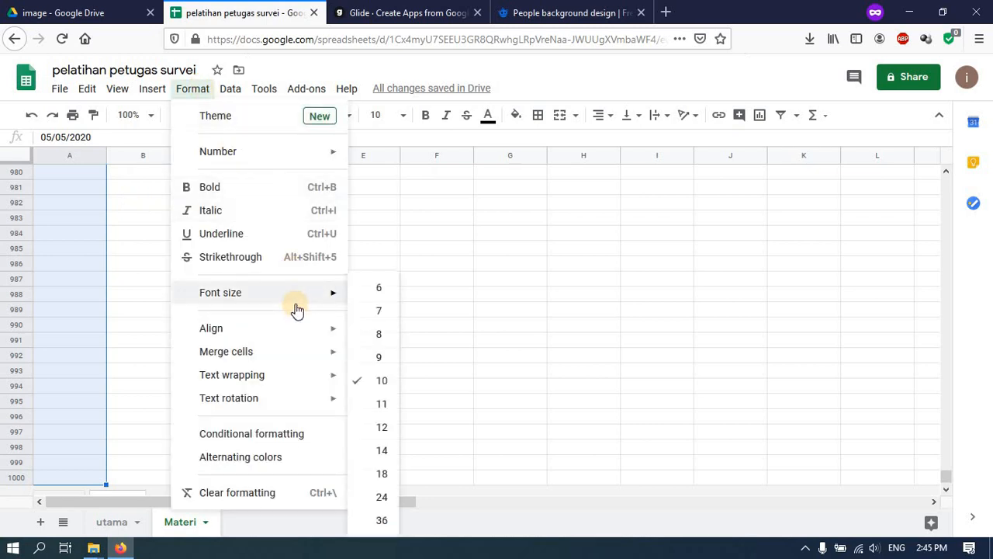
{"action": "mouse_move", "coordinate": [328, 151]}
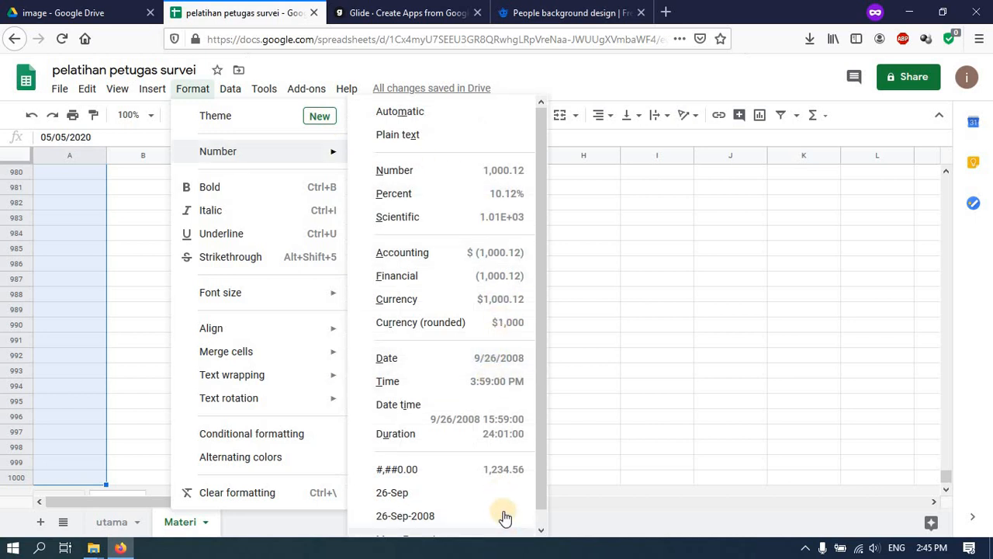
{"action": "left_click", "coordinate": [417, 505]}
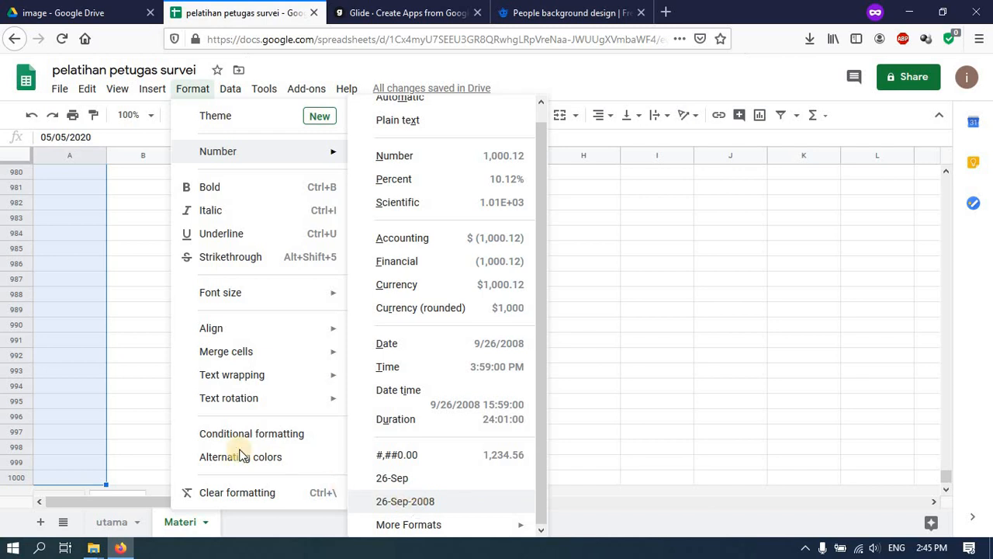
{"action": "key", "text": "ctrl+Up"}
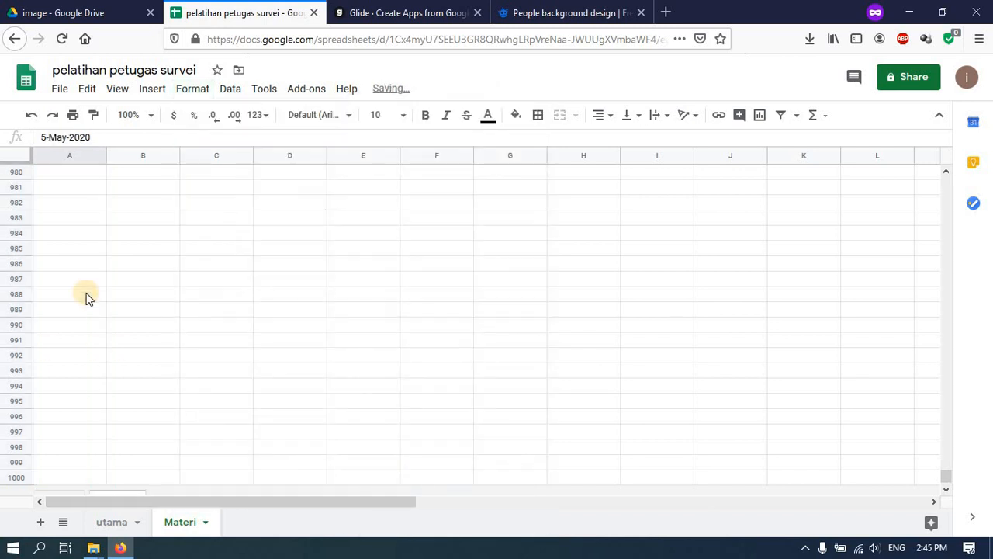
{"action": "key", "text": "ctrl+Up"}
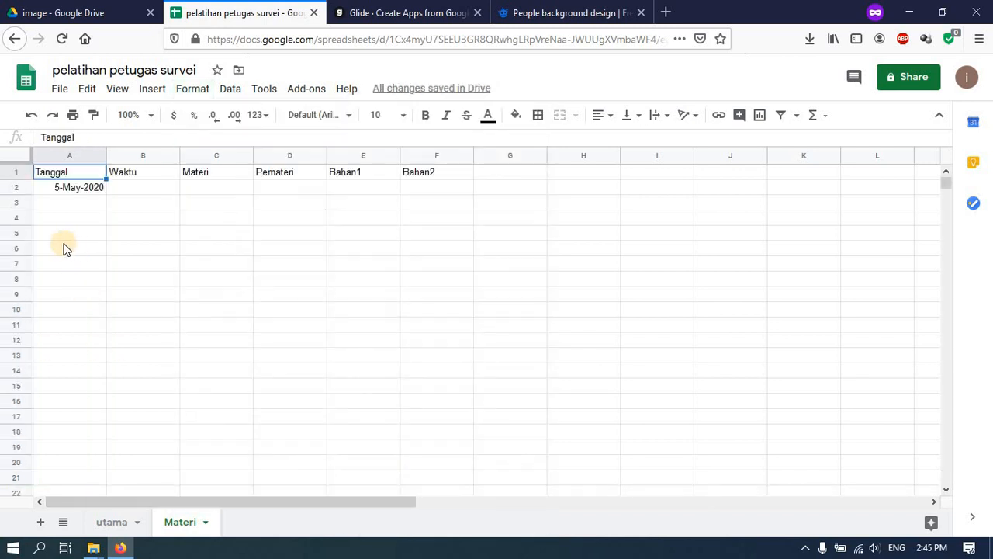
- Fill B2 to D2 with 08.00-10.00, Pengenalan Survei and the speaker's name
{"action": "left_click", "coordinate": [132, 189]}
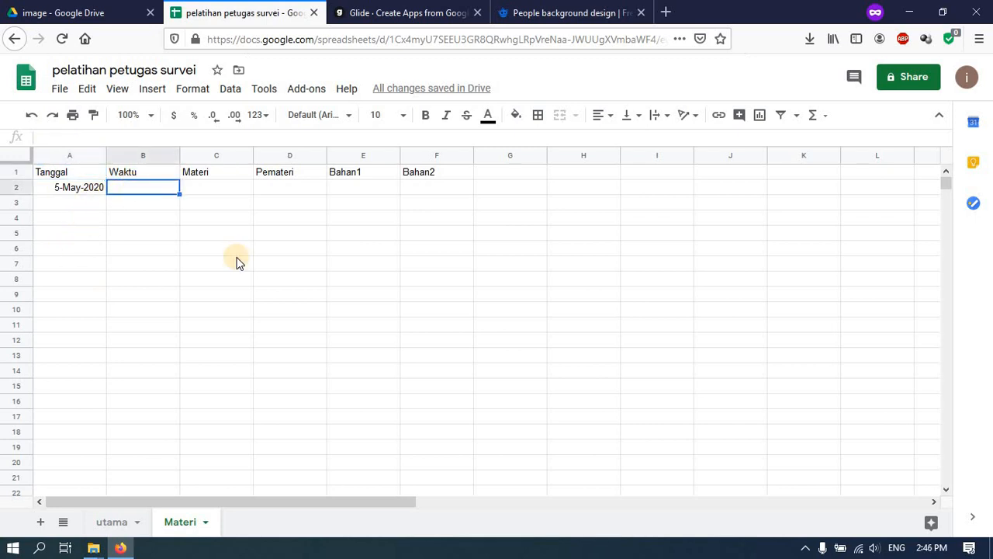
{"action": "type", "text": "08.00-10.00"}
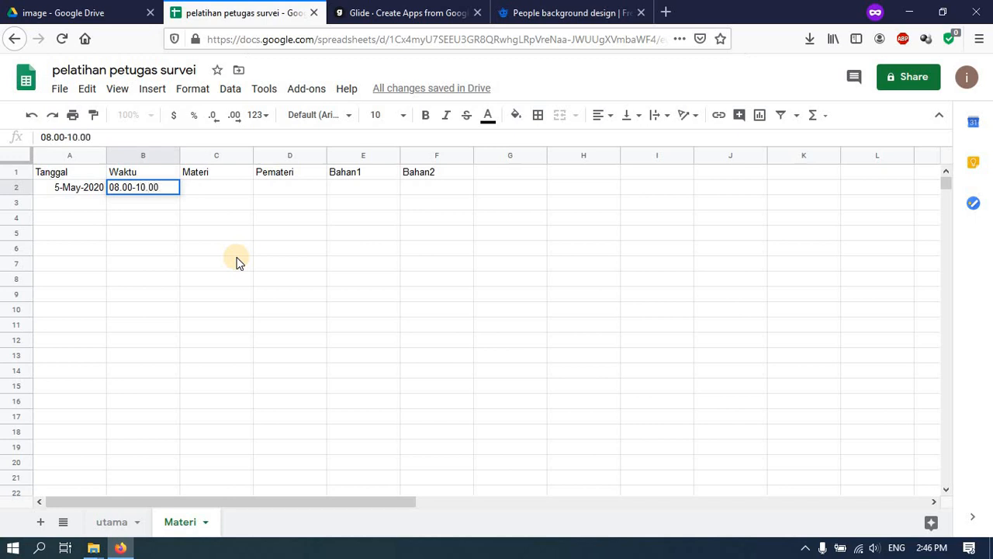
{"action": "key", "text": "Tab"}
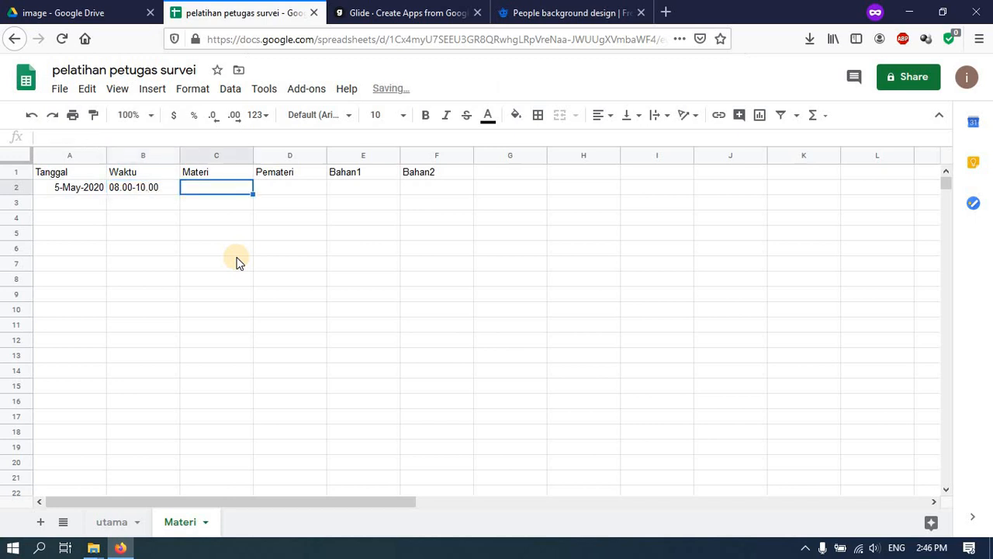
{"action": "type", "text": "Penge"}
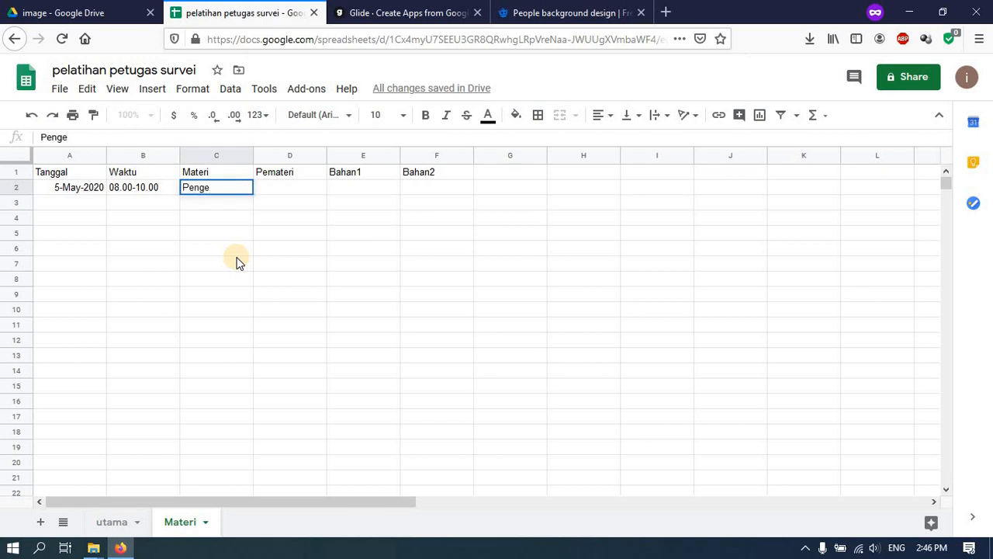
{"action": "type", "text": "nalan Survei"}
{"action": "key", "text": "Tab"}
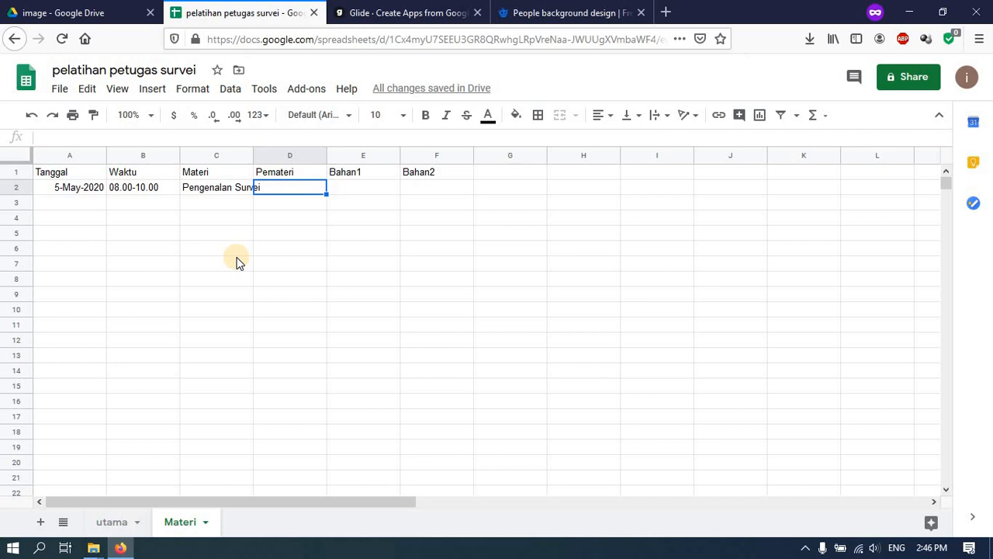
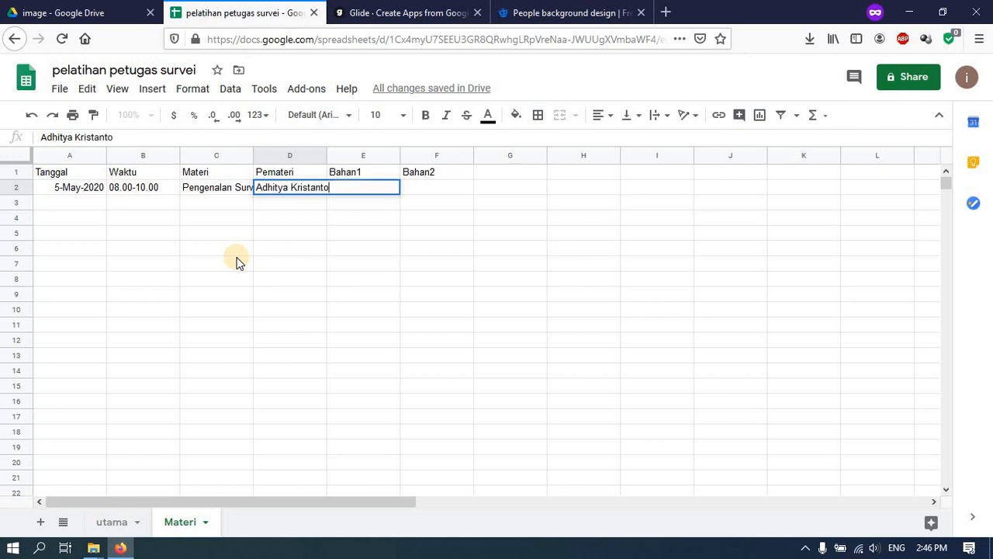
{"action": "key", "text": "Tab"}
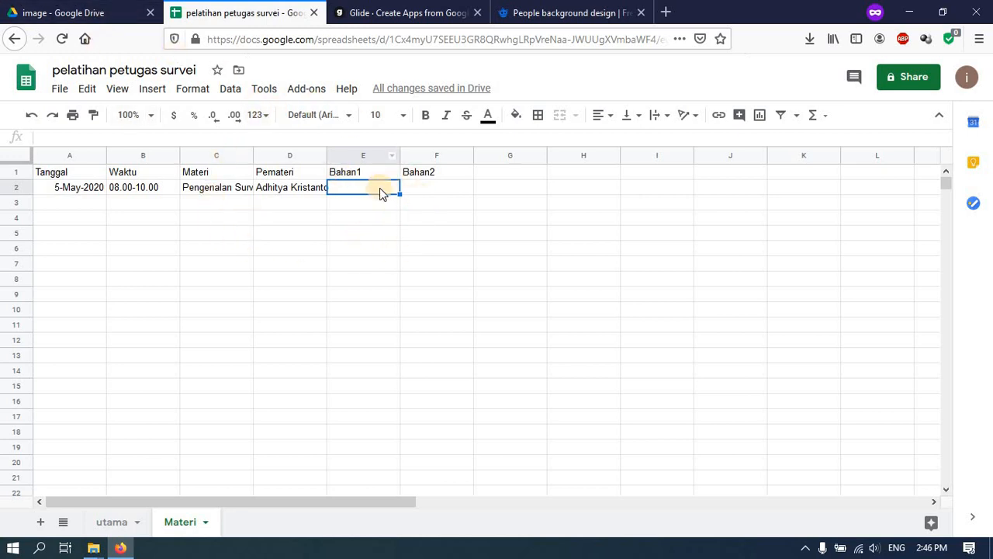
- In Drive's Pelatihan folder, create a folder named bahan and open it
{"action": "left_click", "coordinate": [93, 6]}
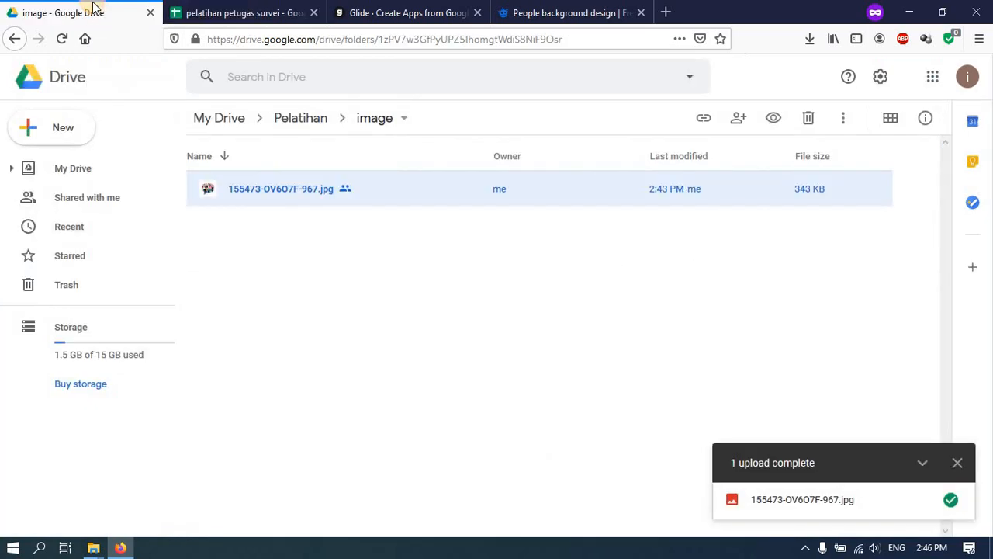
{"action": "left_click", "coordinate": [285, 127]}
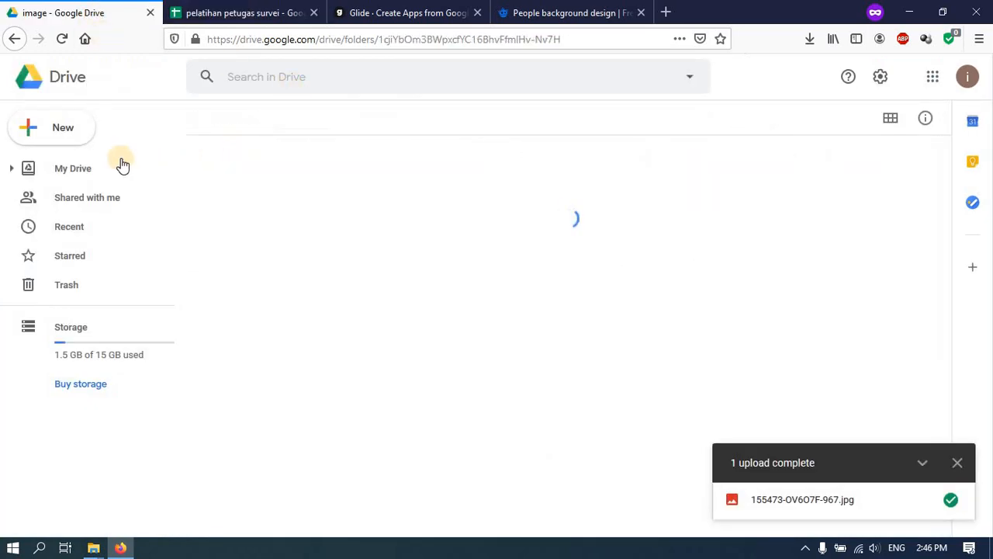
{"action": "left_click", "coordinate": [66, 138]}
{"action": "left_click", "coordinate": [80, 135]}
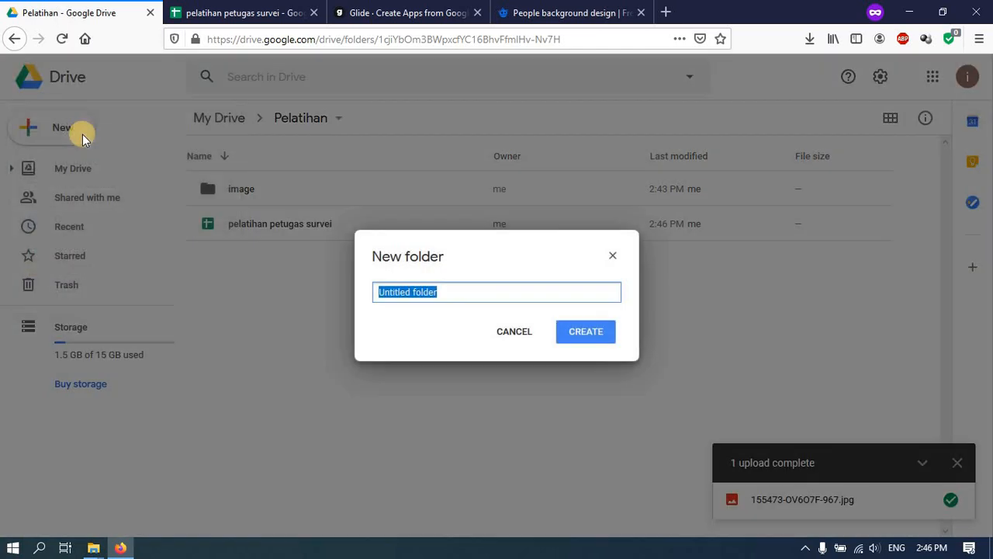
{"action": "type", "text": "ba"}
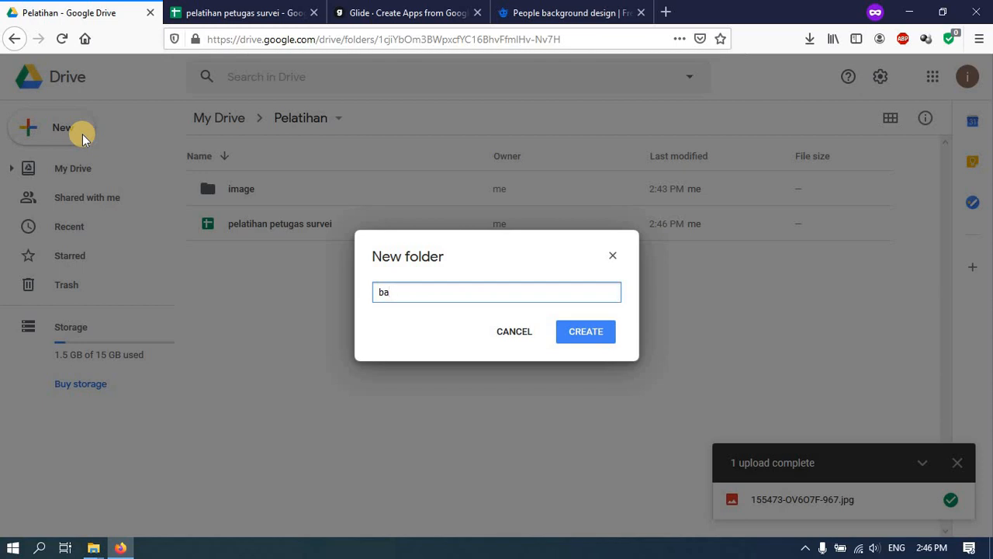
{"action": "type", "text": "han"}
{"action": "key", "text": "Return"}
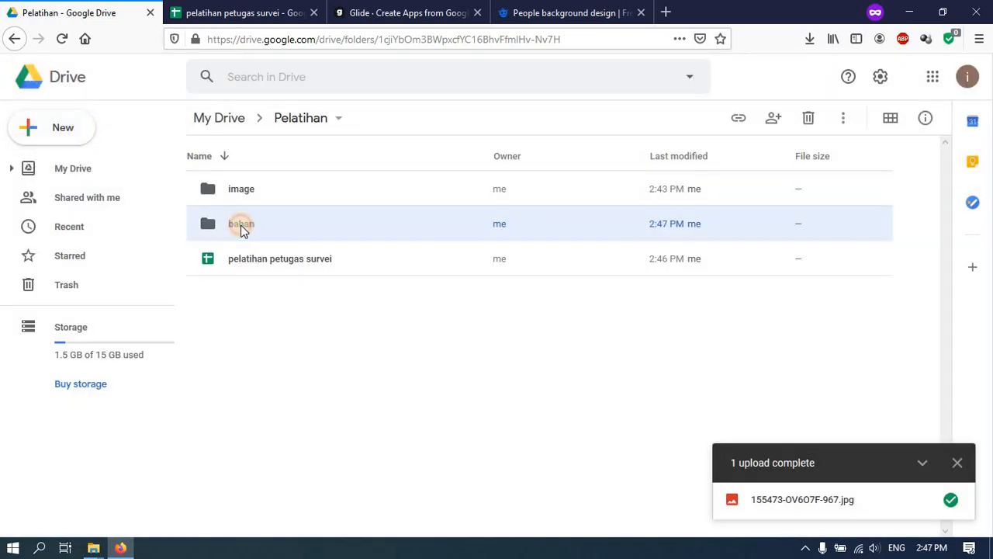
{"action": "double_click", "coordinate": [249, 229]}
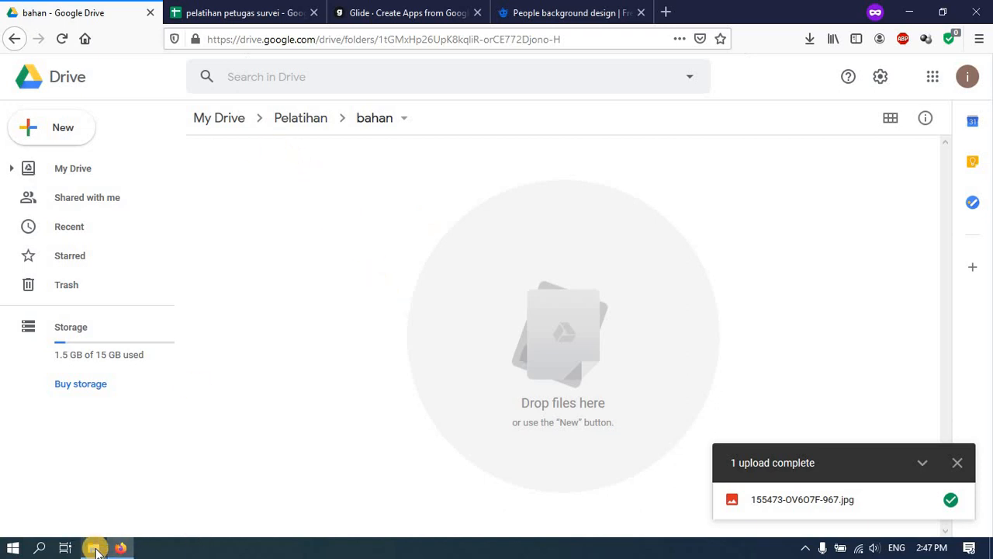
- Make a copy of the statistik terkini PDF in the Bahan Pameran folder
{"action": "mouse_move", "coordinate": [97, 548]}
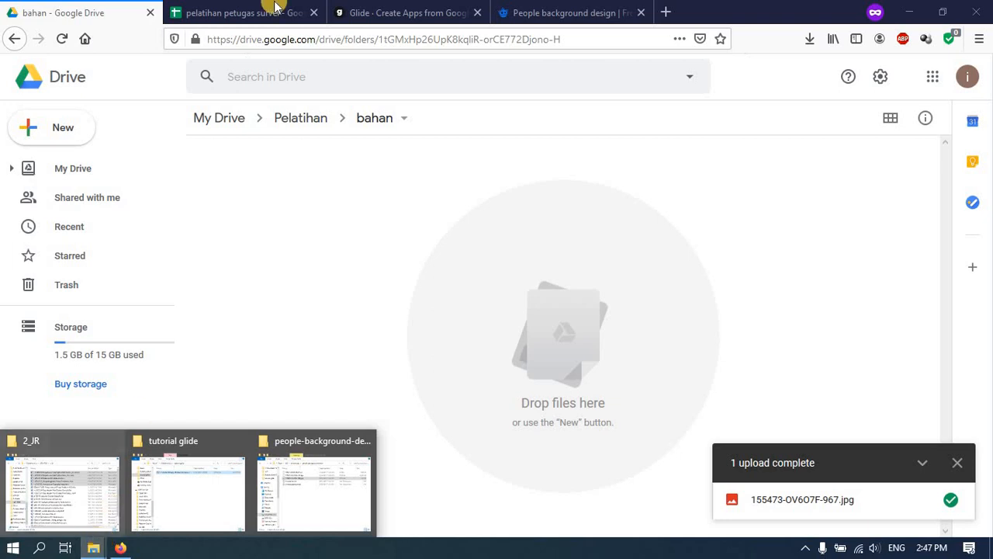
{"action": "left_click", "coordinate": [231, 124]}
{"action": "scroll", "coordinate": [260, 302], "scroll_direction": "down", "scroll_amount": 5}
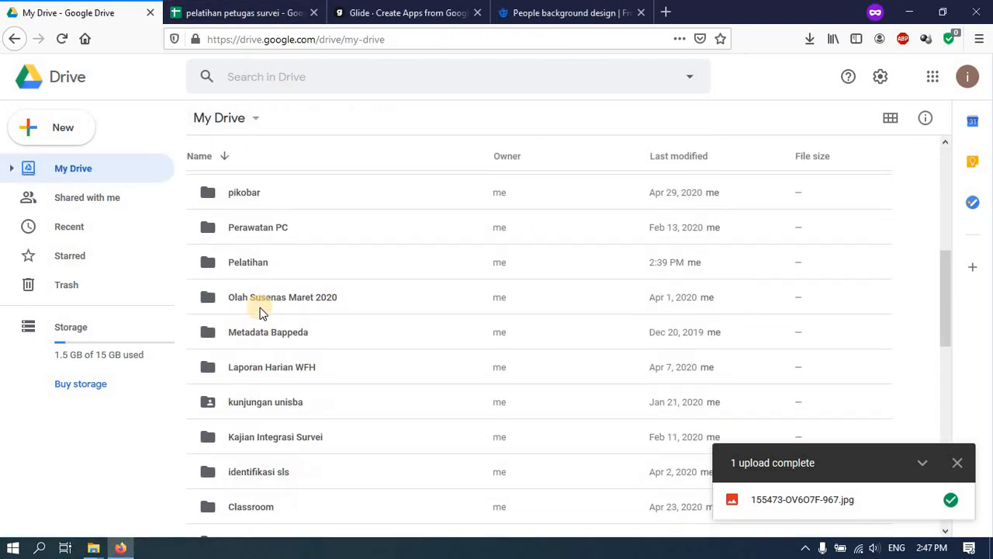
{"action": "scroll", "coordinate": [260, 310], "scroll_direction": "down", "scroll_amount": 3}
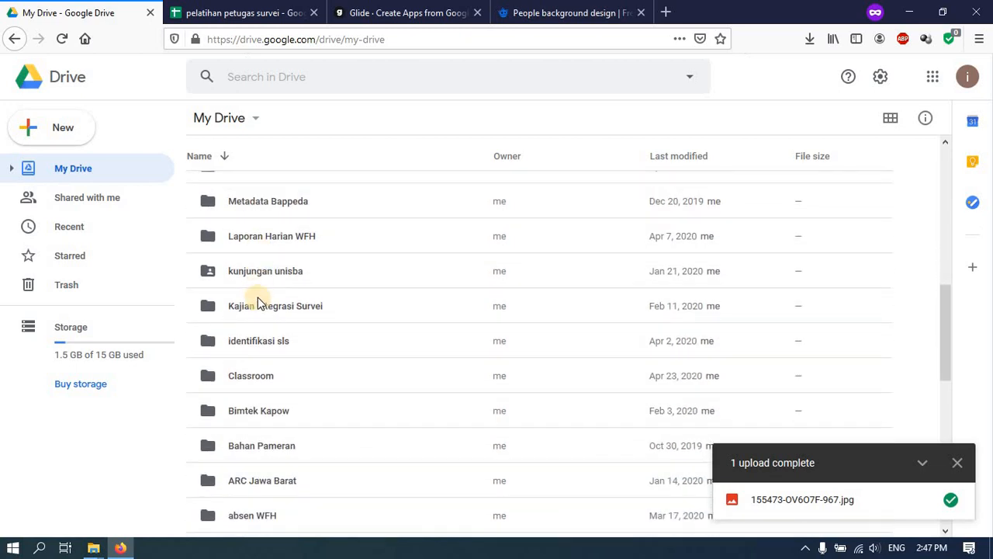
{"action": "scroll", "coordinate": [260, 307], "scroll_direction": "down", "scroll_amount": 3}
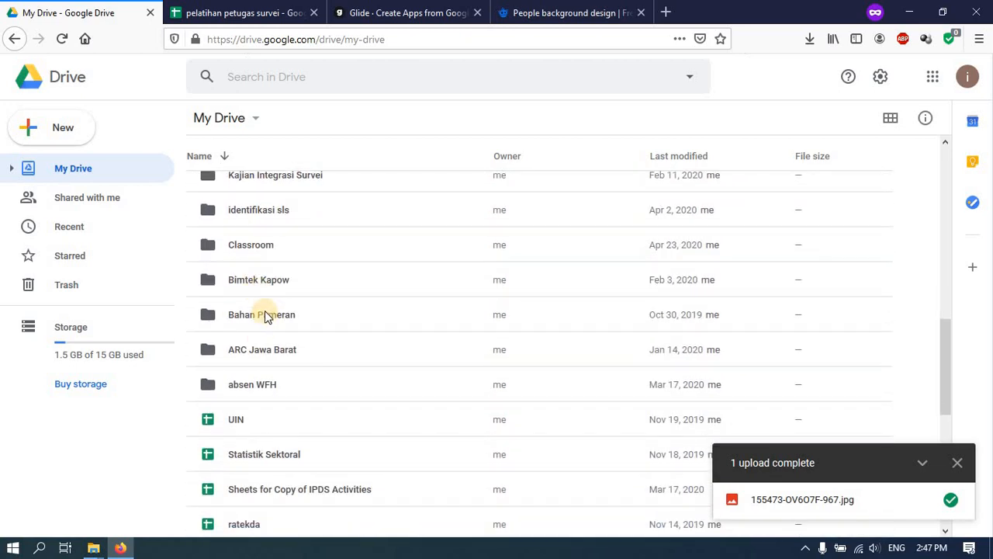
{"action": "scroll", "coordinate": [269, 332], "scroll_direction": "up", "scroll_amount": 1}
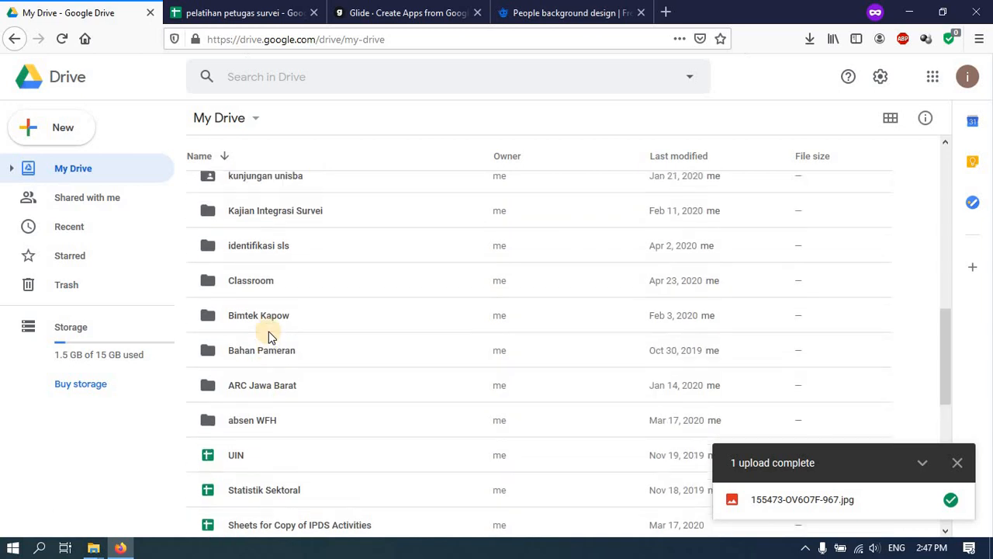
{"action": "scroll", "coordinate": [272, 326], "scroll_direction": "down", "scroll_amount": 1}
{"action": "double_click", "coordinate": [272, 311]}
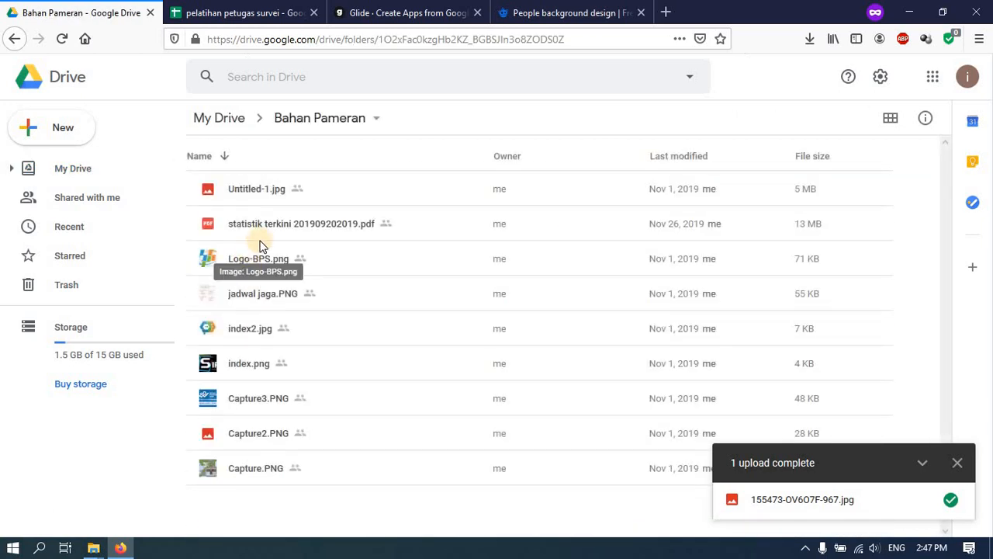
{"action": "right_click", "coordinate": [271, 221]}
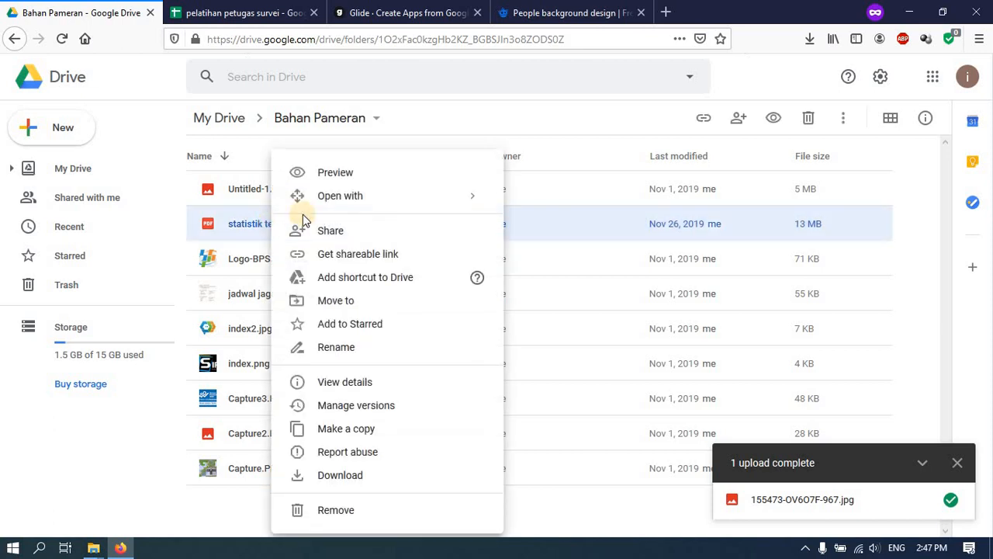
{"action": "left_click", "coordinate": [385, 439]}
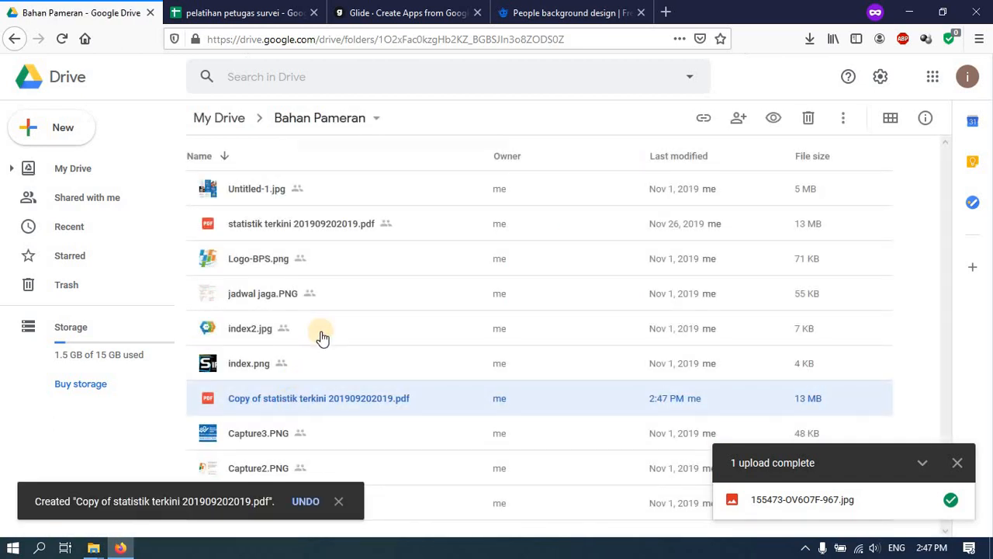
- Move the PDF copy to My Drive > Pelatihan > bahan
{"action": "right_click", "coordinate": [289, 398]}
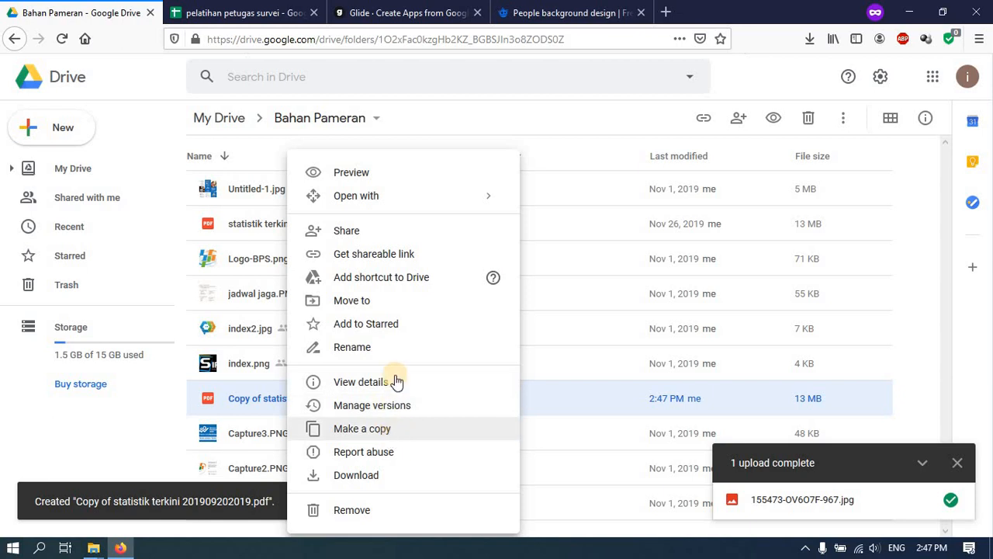
{"action": "left_click", "coordinate": [396, 305]}
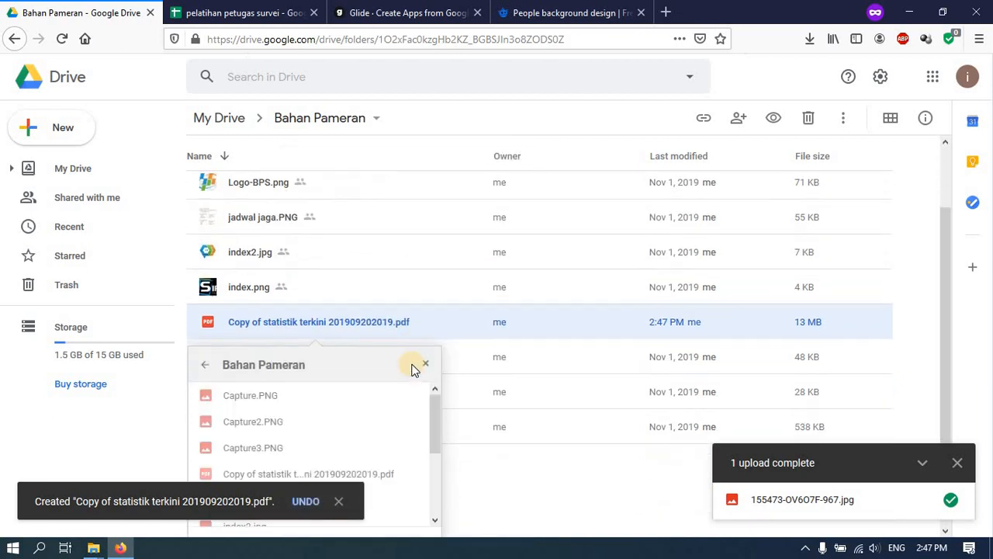
{"action": "scroll", "coordinate": [372, 388], "scroll_direction": "down", "scroll_amount": 3}
{"action": "left_click", "coordinate": [206, 331]}
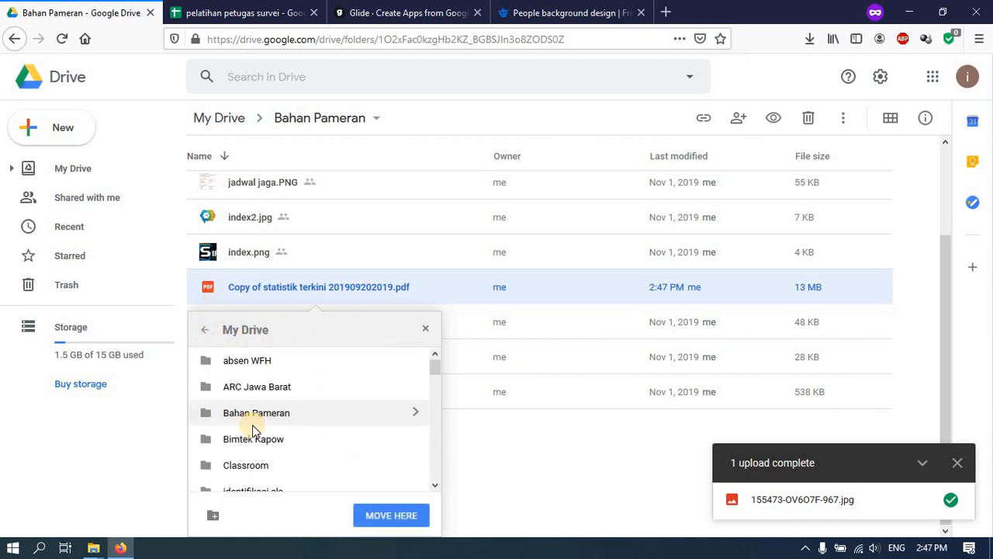
{"action": "scroll", "coordinate": [256, 429], "scroll_direction": "down", "scroll_amount": 3}
{"action": "double_click", "coordinate": [248, 454]}
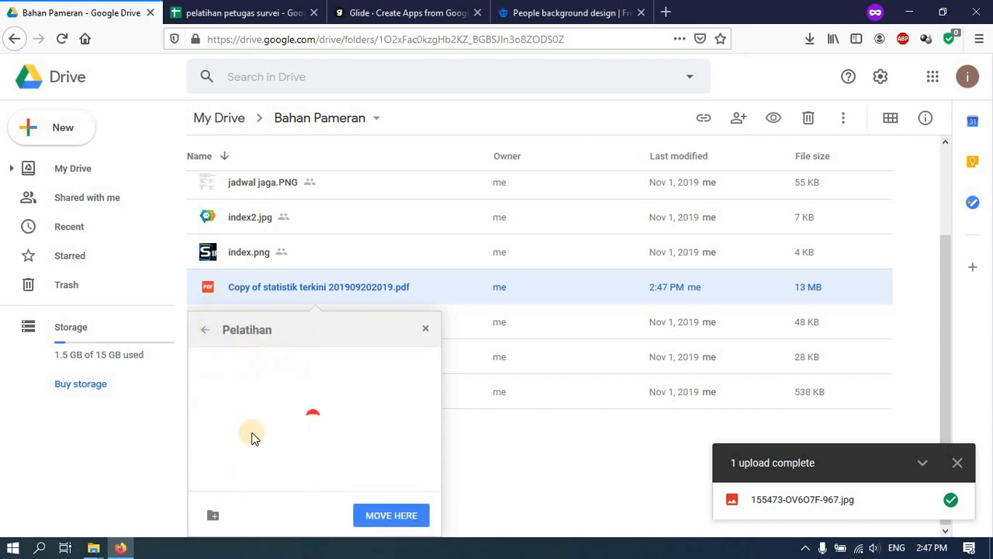
{"action": "double_click", "coordinate": [243, 368]}
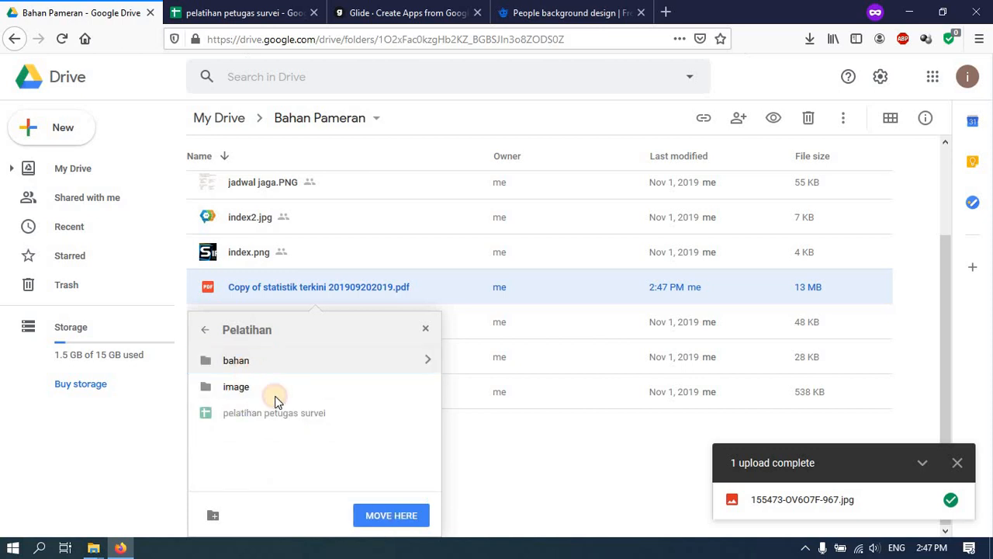
{"action": "left_click", "coordinate": [402, 517]}
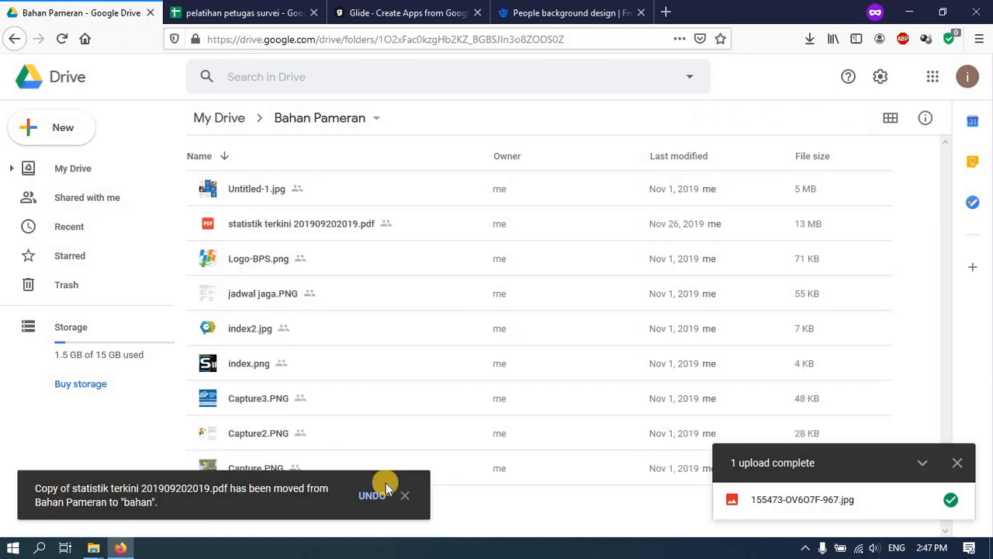
{"action": "left_click", "coordinate": [221, 120]}
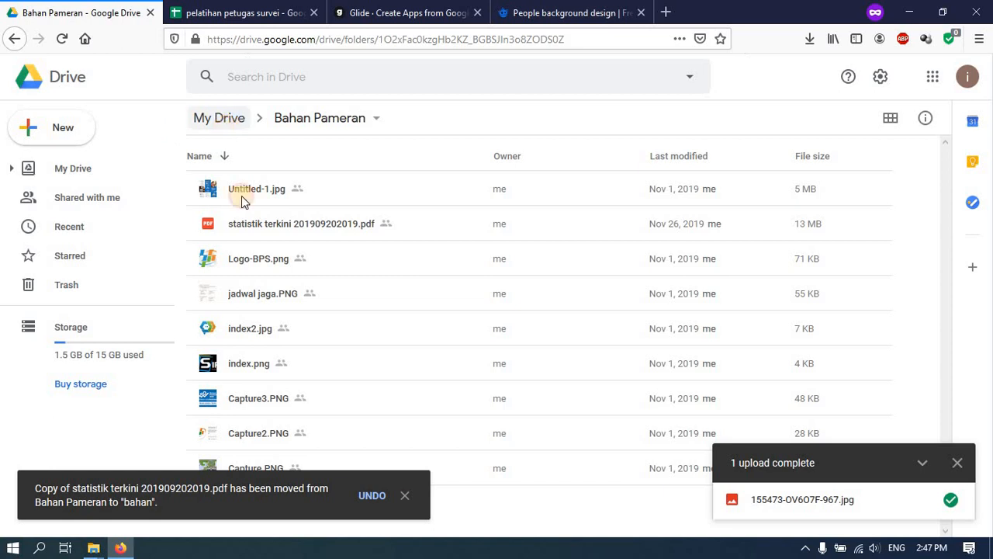
{"action": "scroll", "coordinate": [254, 349], "scroll_direction": "down", "scroll_amount": 5}
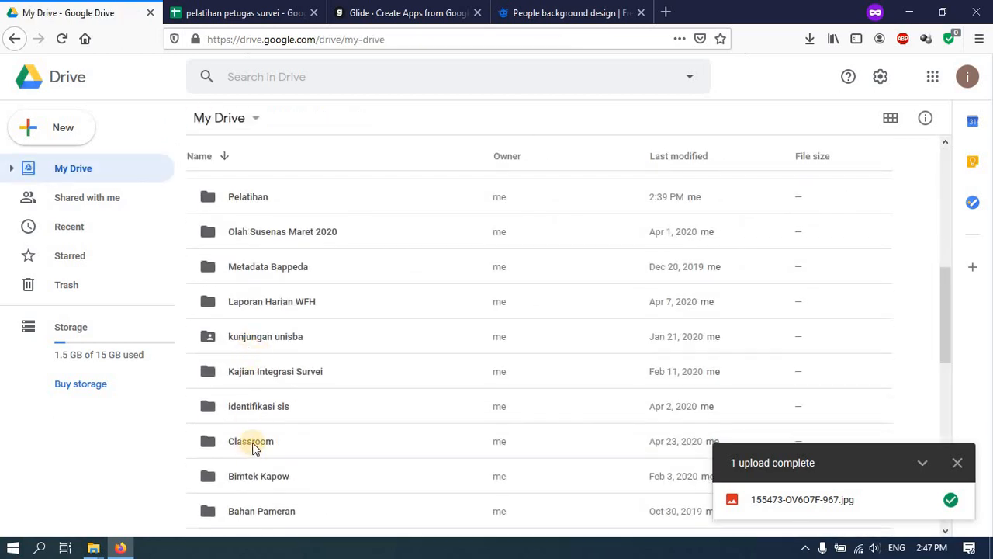
{"action": "scroll", "coordinate": [262, 435], "scroll_direction": "down", "scroll_amount": 3}
- Turn on a shareable link for the PDF copy in Pelatihan > bahan
{"action": "scroll", "coordinate": [261, 435], "scroll_direction": "up", "scroll_amount": 3}
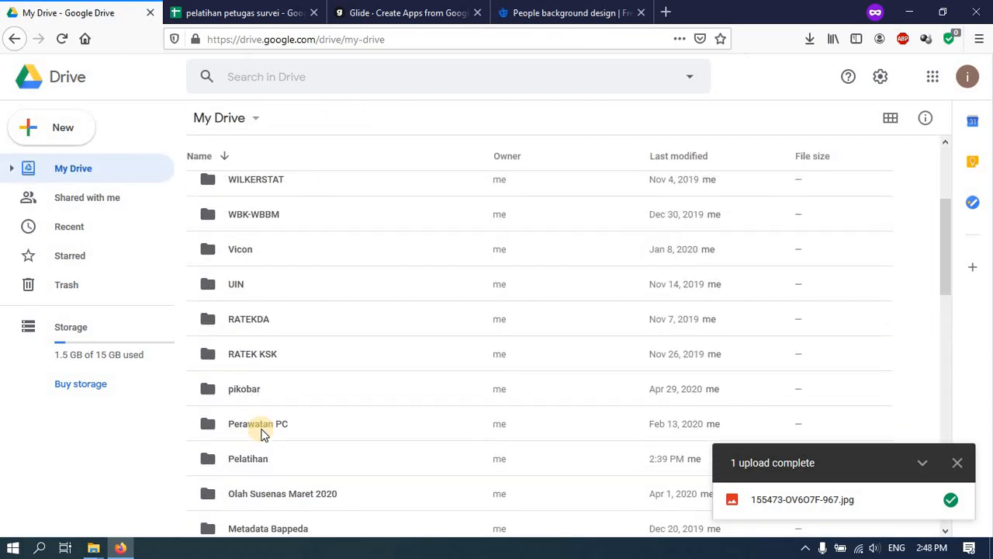
{"action": "double_click", "coordinate": [252, 458]}
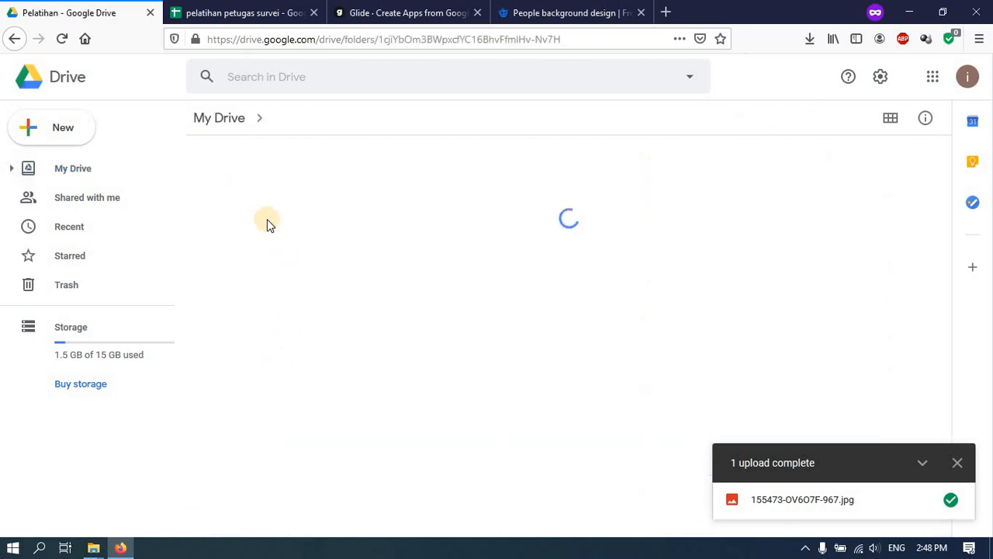
{"action": "left_click", "coordinate": [252, 226]}
{"action": "double_click", "coordinate": [251, 225]}
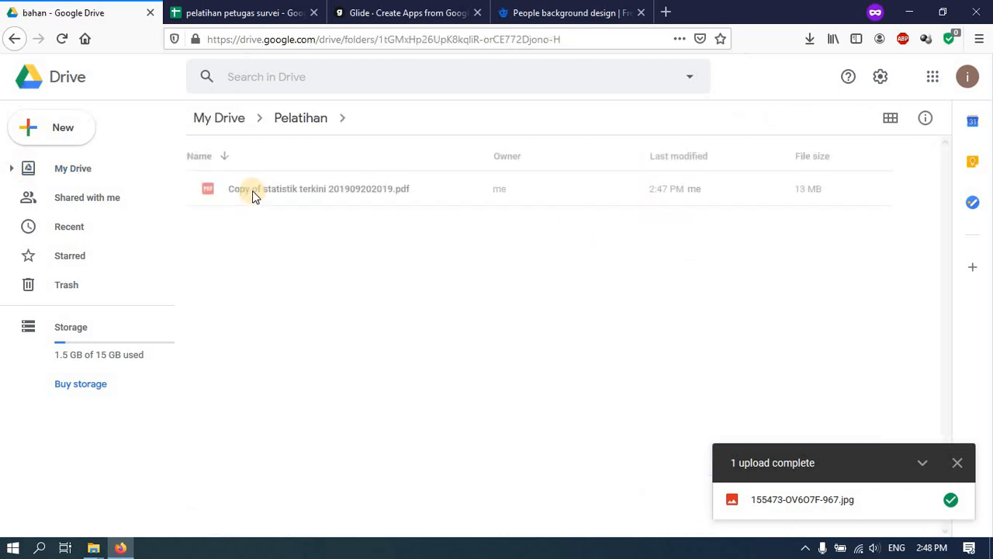
{"action": "left_click", "coordinate": [253, 193]}
{"action": "right_click", "coordinate": [253, 193]}
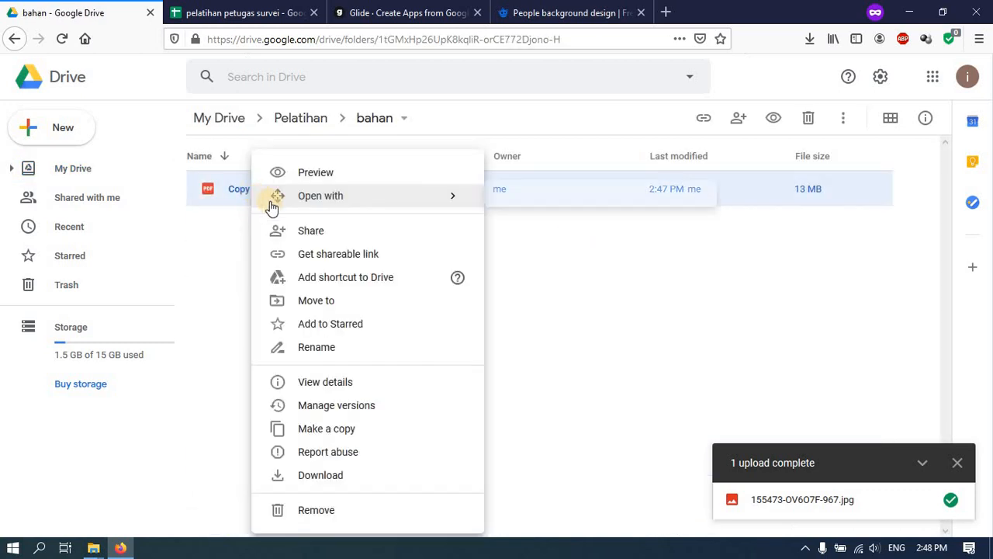
{"action": "left_click", "coordinate": [309, 253]}
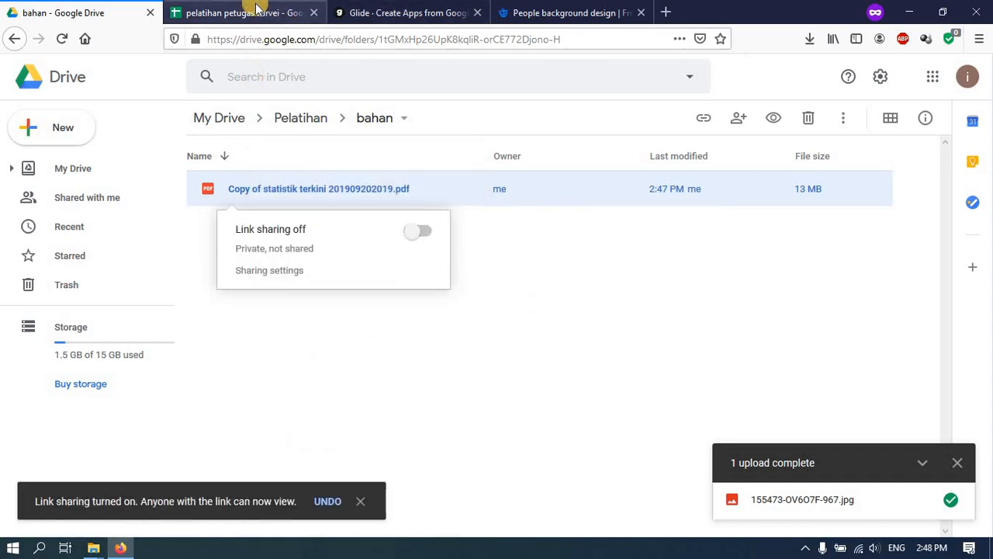
{"action": "left_click", "coordinate": [257, 10]}
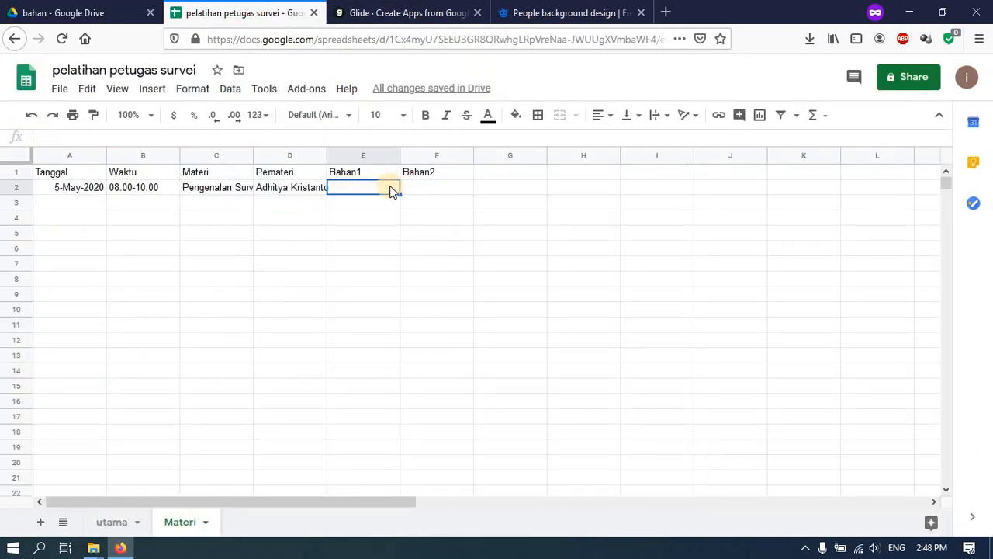
- Paste the PDF's Drive link into cell E2 under Bahan1
{"action": "key", "text": "ctrl+v"}
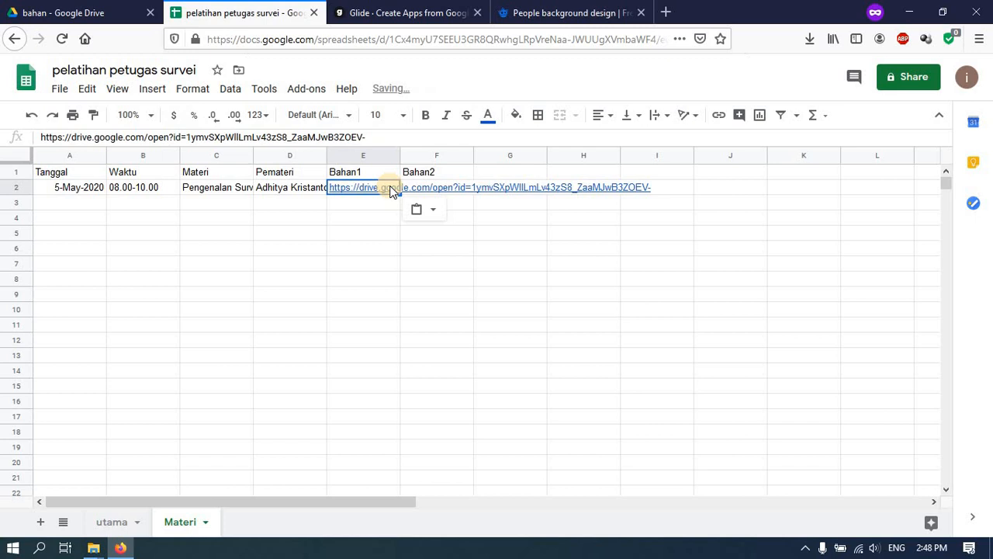
{"action": "left_click", "coordinate": [346, 267]}
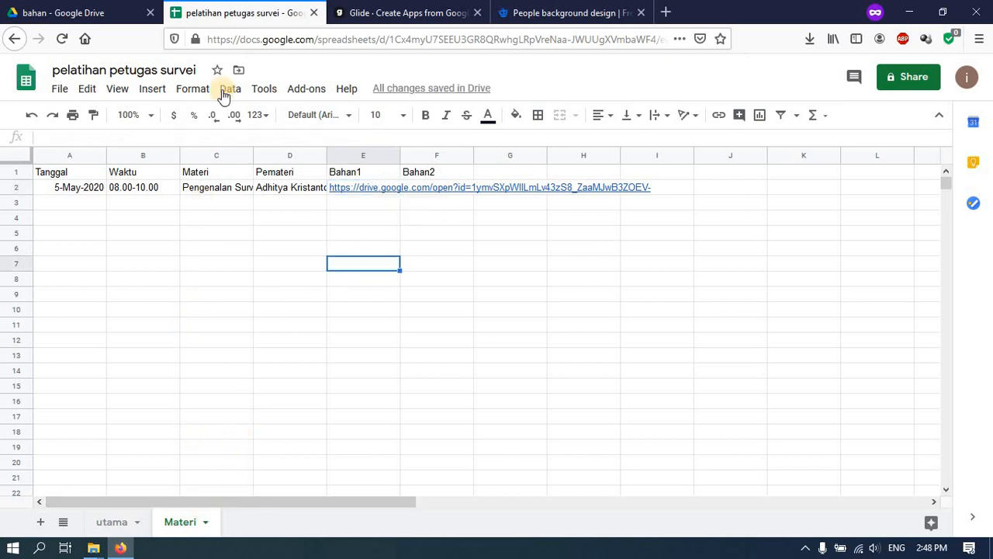
{"action": "left_click", "coordinate": [395, 6]}
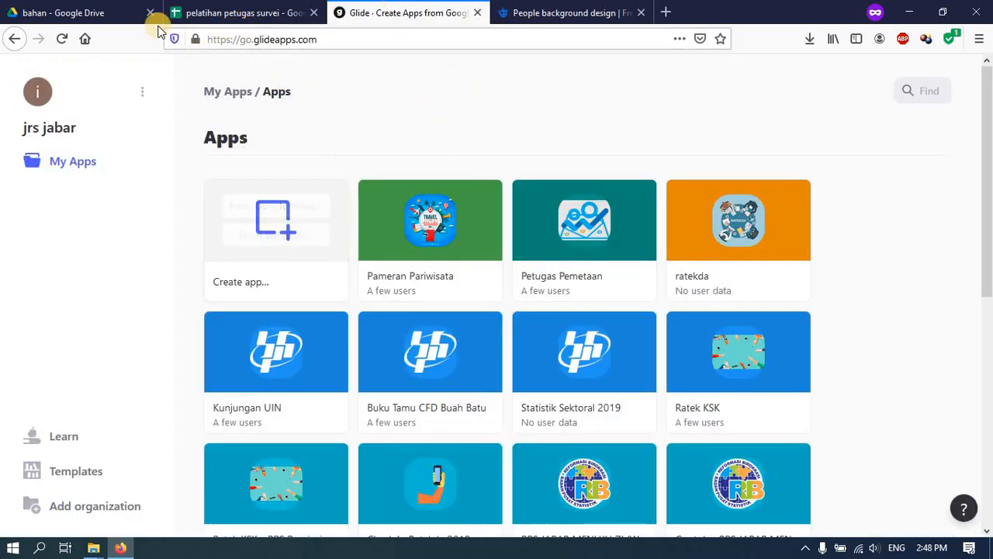
- Start a new Glide app from Google Sheets using the pelatihan petugas survei spreadsheet
{"action": "left_click", "coordinate": [98, 8]}
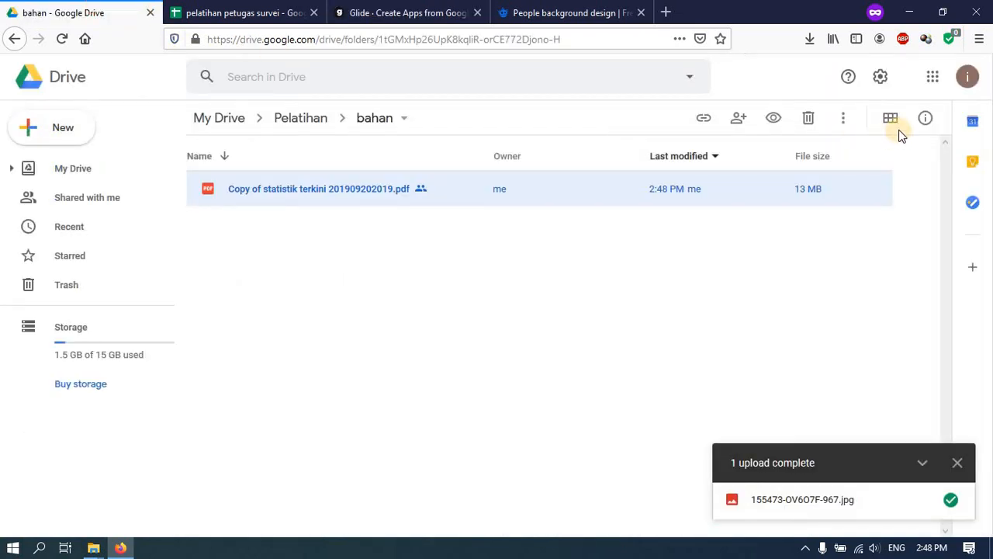
{"action": "left_click", "coordinate": [408, 13]}
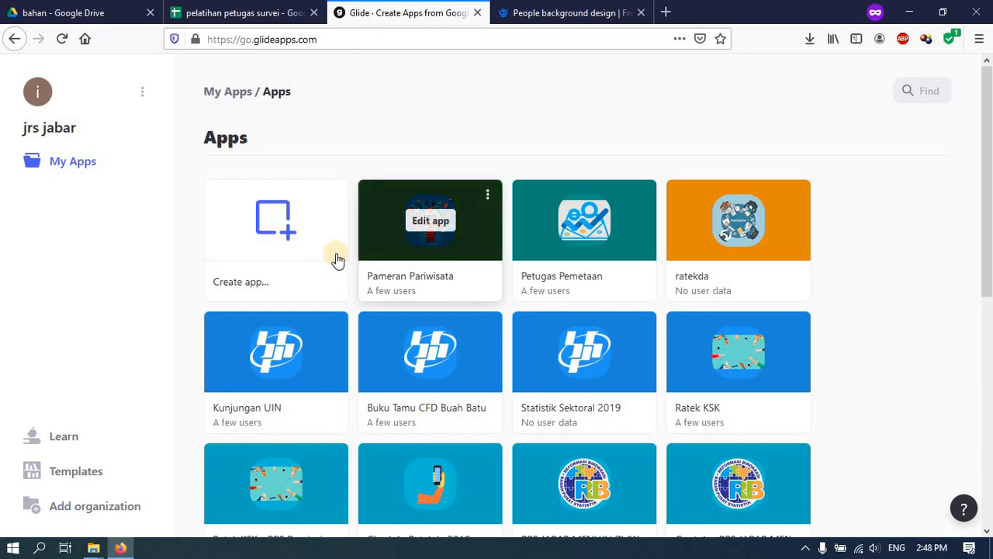
{"action": "mouse_move", "coordinate": [272, 233]}
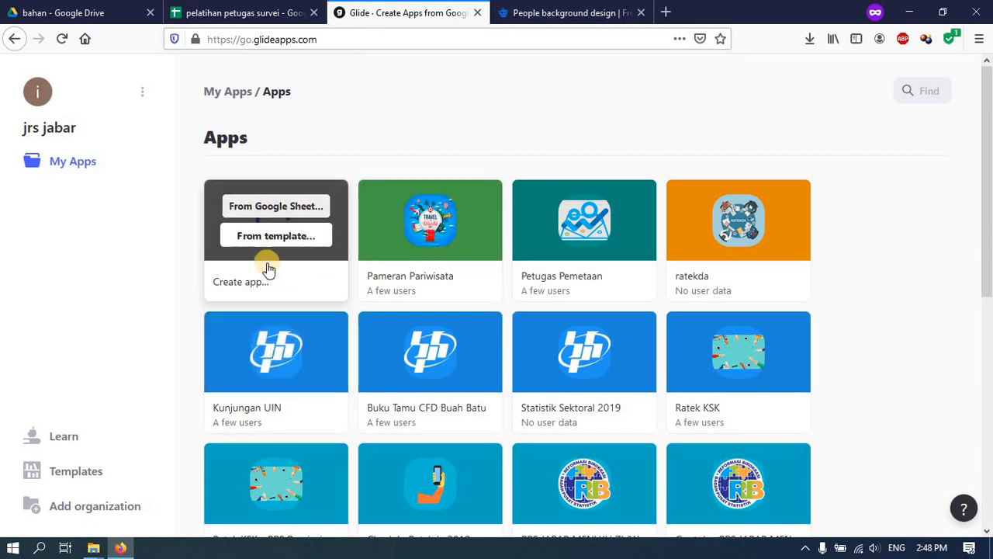
{"action": "left_click", "coordinate": [293, 209]}
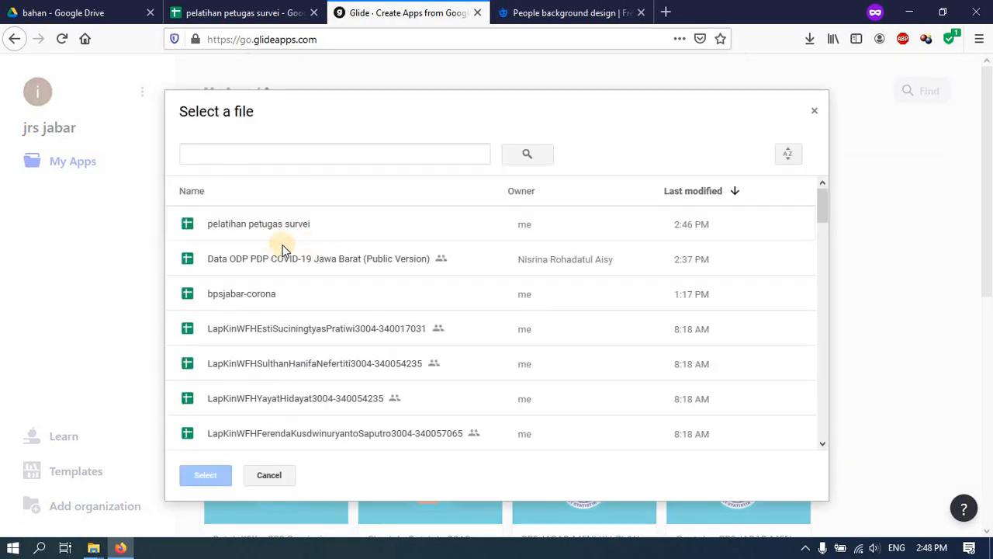
{"action": "left_click", "coordinate": [269, 227]}
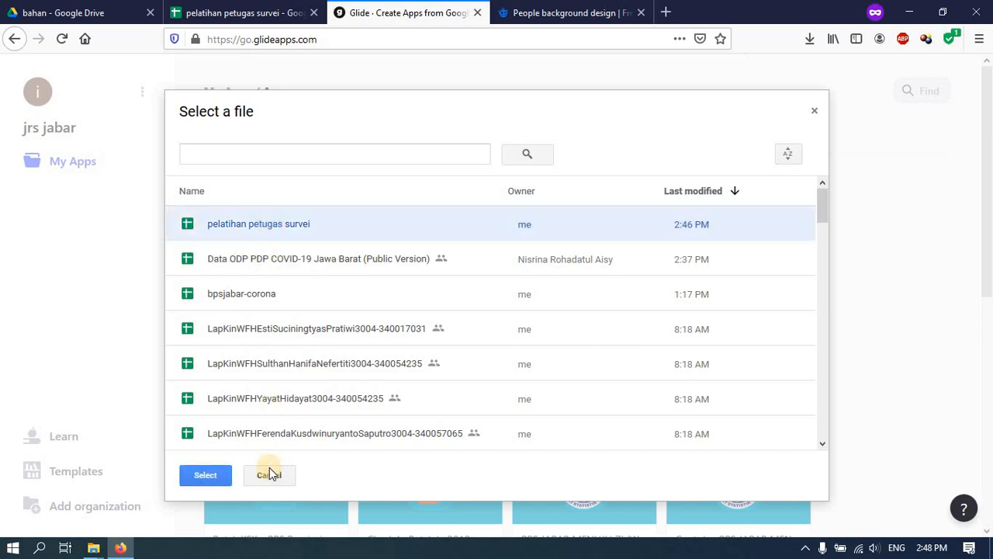
{"action": "left_click", "coordinate": [207, 475]}
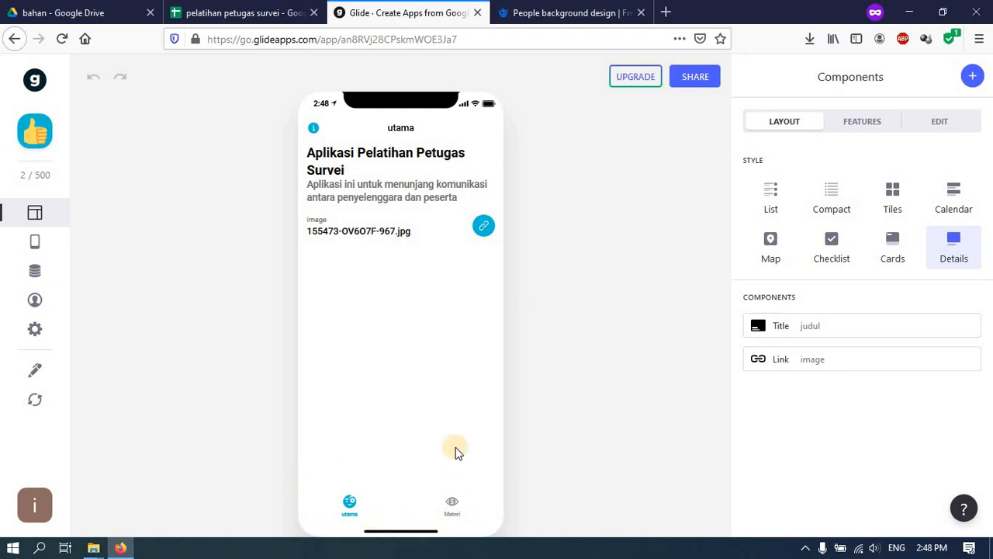
- Relabel the utama tab as 'Home' and return to the screen's component layout
{"action": "left_click", "coordinate": [33, 243]}
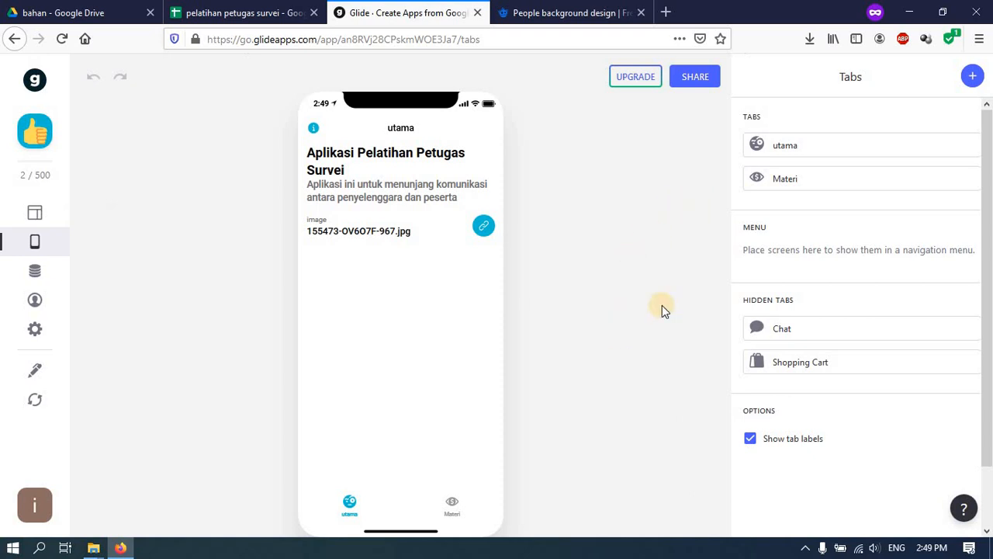
{"action": "left_click", "coordinate": [787, 149]}
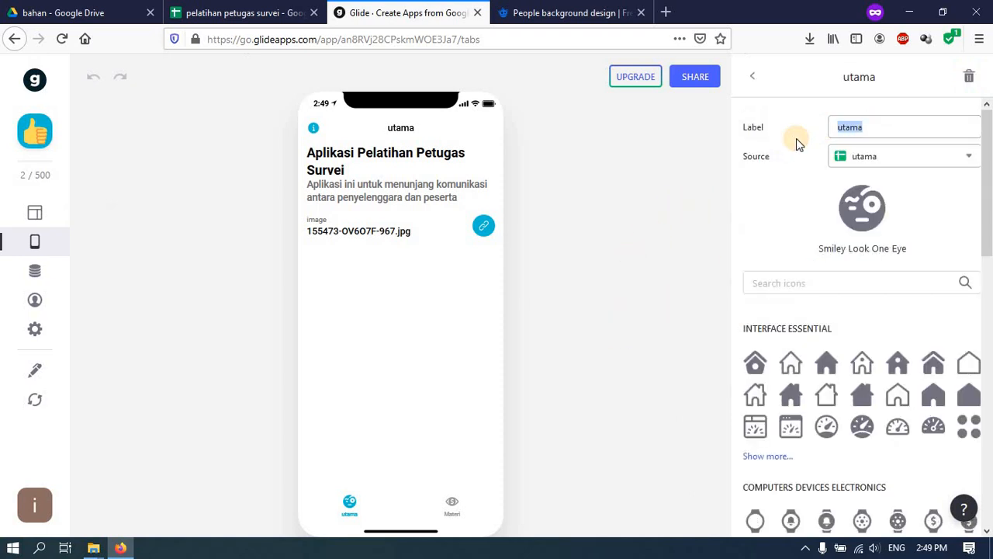
{"action": "type", "text": "Home"}
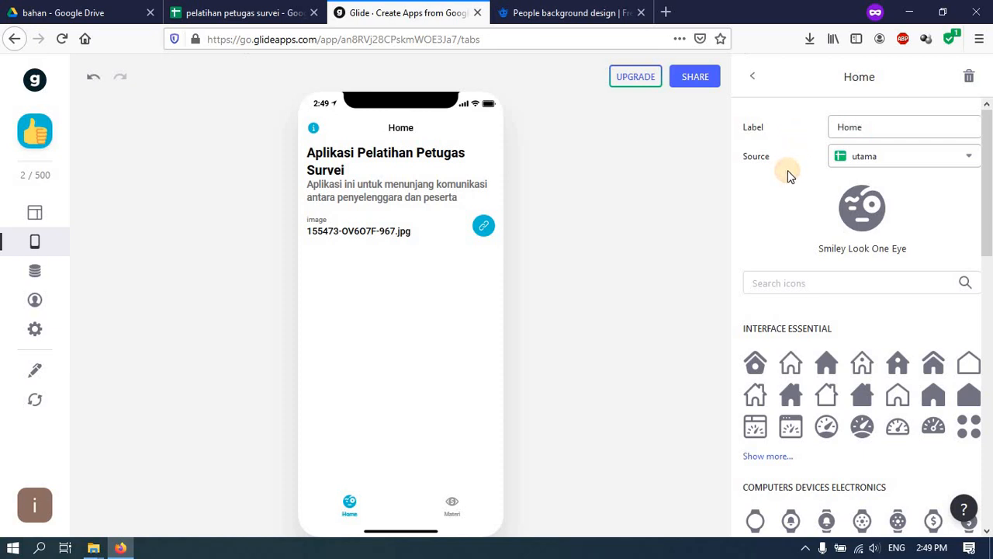
{"action": "left_click", "coordinate": [753, 76]}
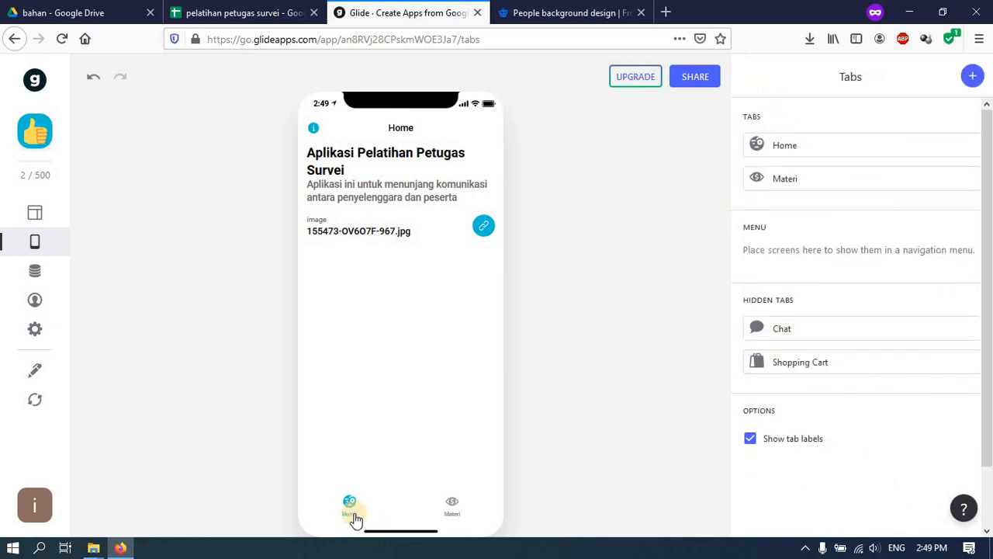
{"action": "left_click", "coordinate": [32, 214]}
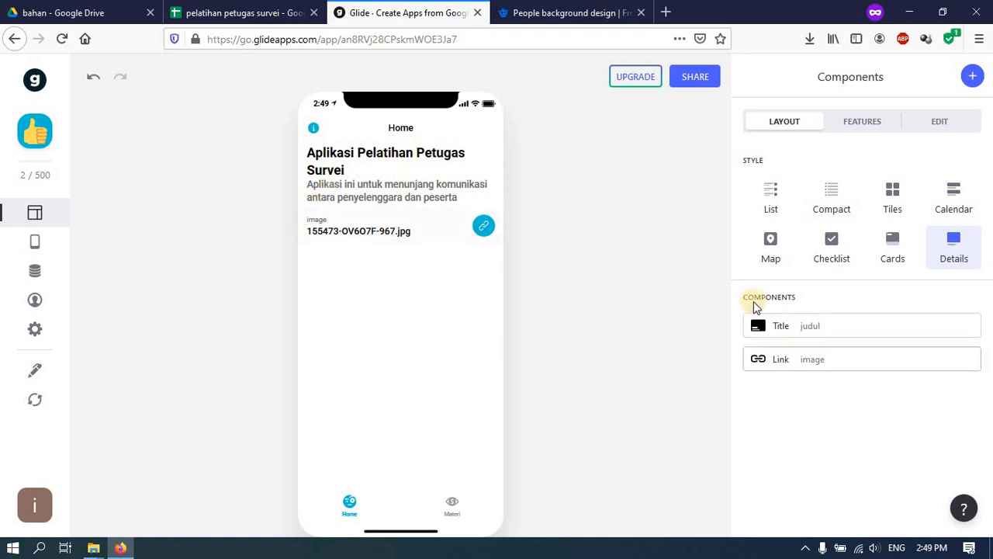
- Keep judul as the title, clear Details, and set the image column as the header picture
{"action": "left_click", "coordinate": [792, 328]}
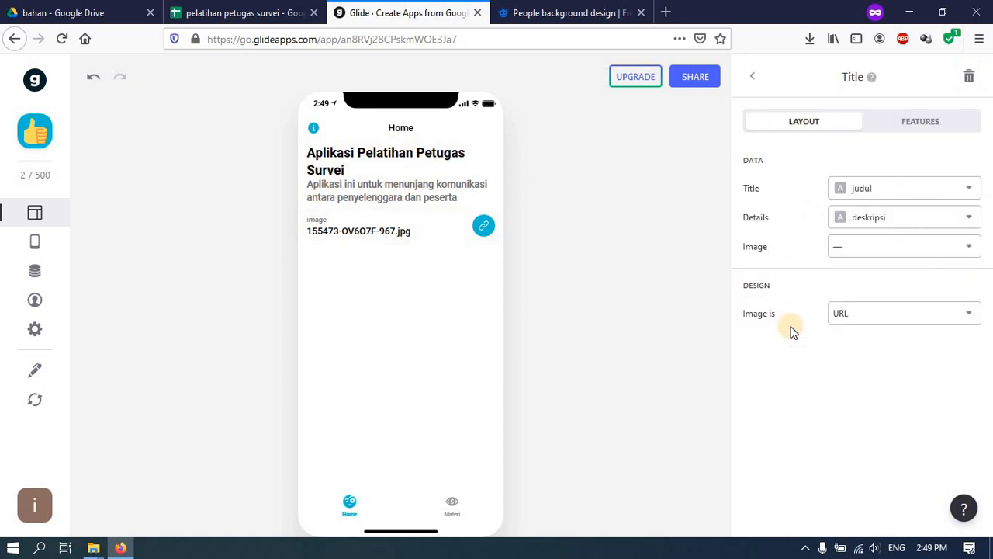
{"action": "left_click", "coordinate": [876, 193]}
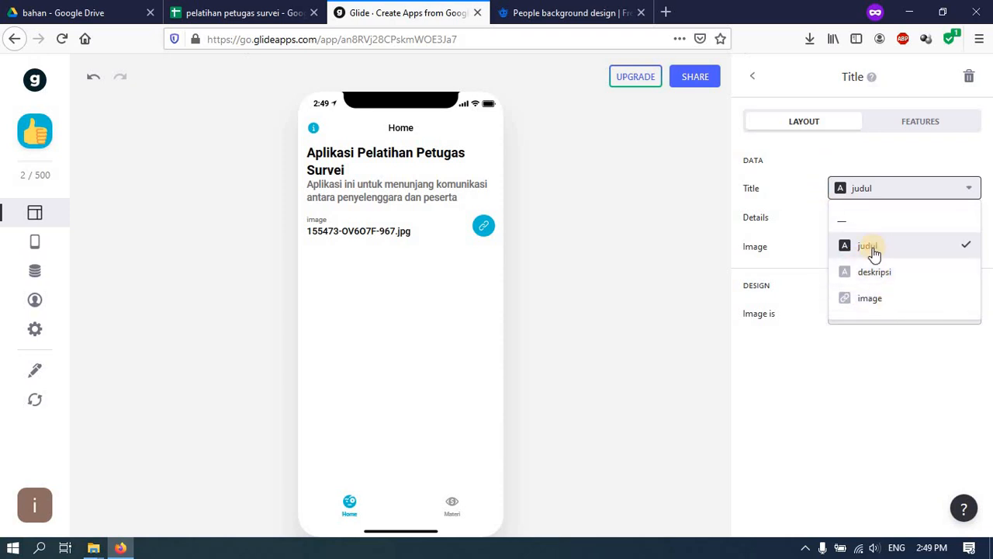
{"action": "left_click", "coordinate": [867, 153]}
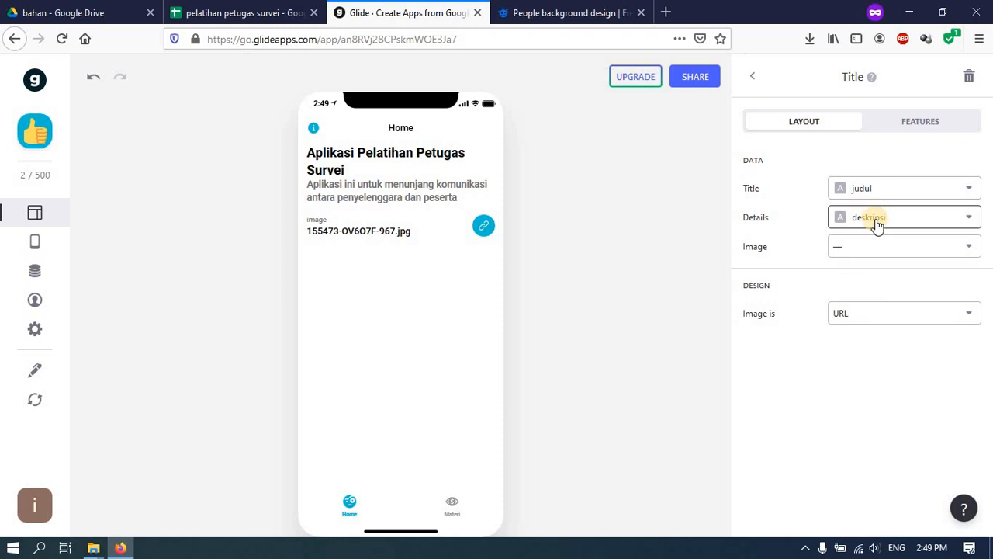
{"action": "left_click", "coordinate": [877, 224]}
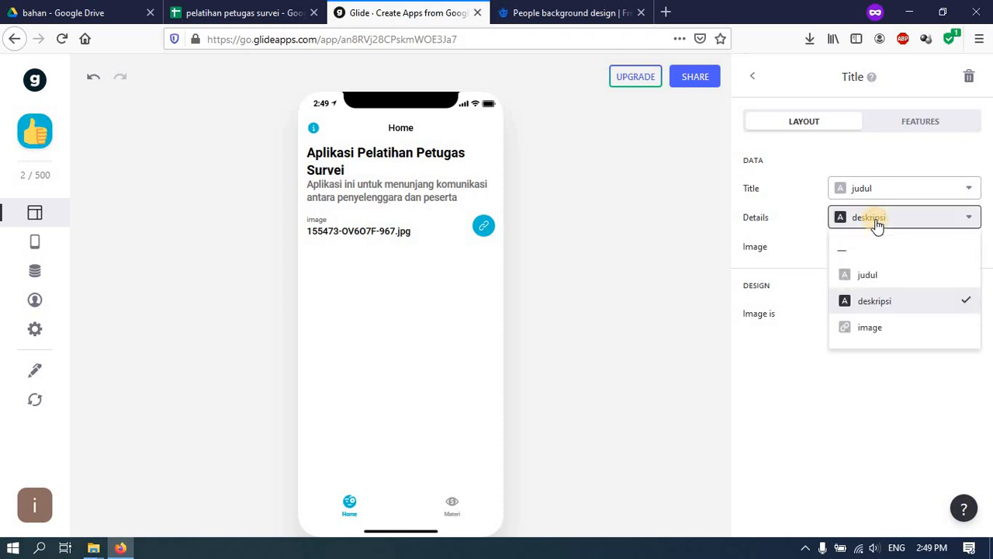
{"action": "left_click", "coordinate": [866, 252]}
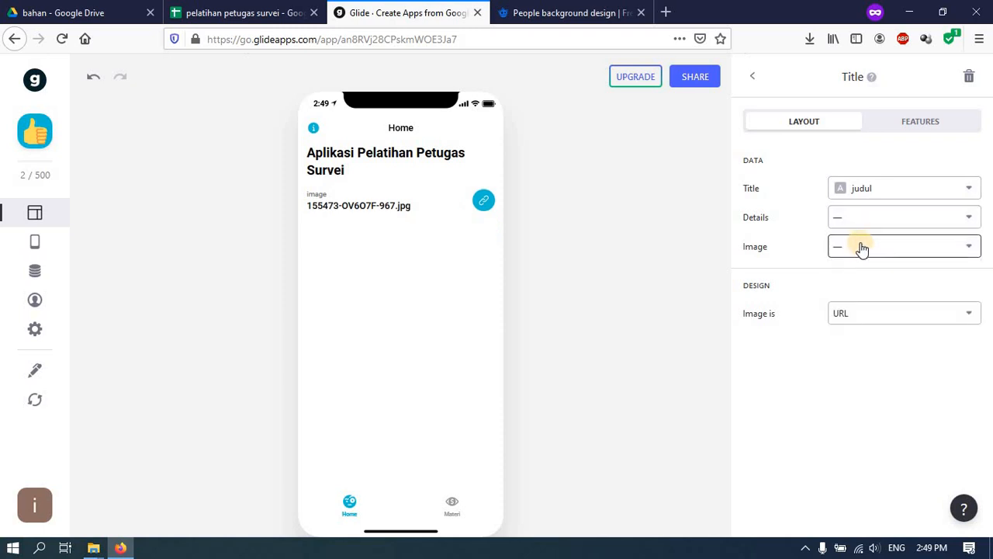
{"action": "left_click", "coordinate": [859, 249]}
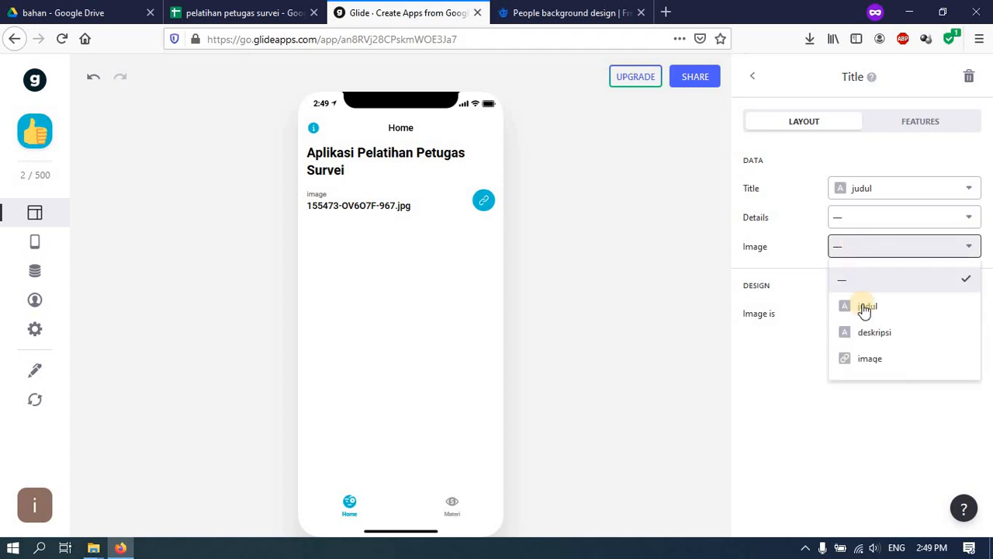
{"action": "left_click", "coordinate": [865, 361]}
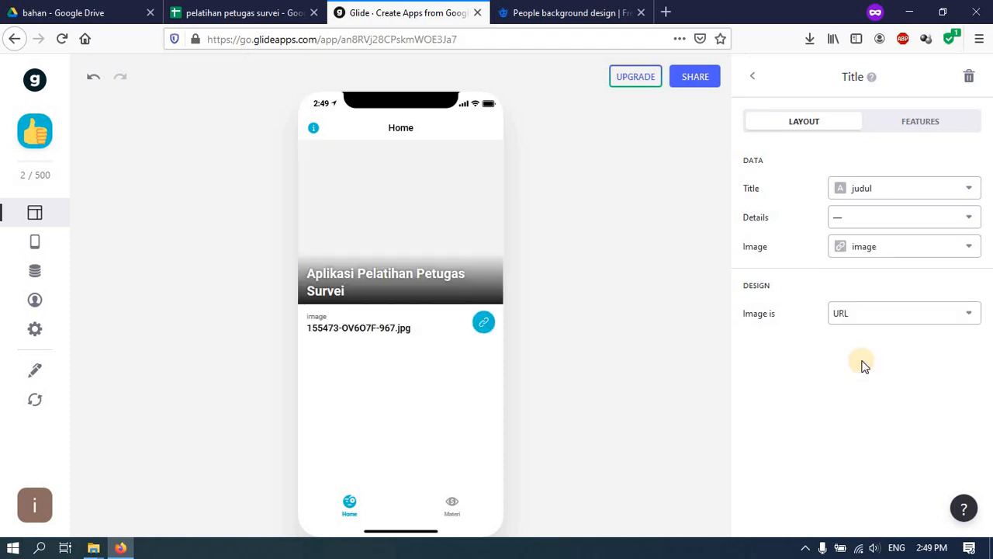
{"action": "left_click", "coordinate": [755, 80]}
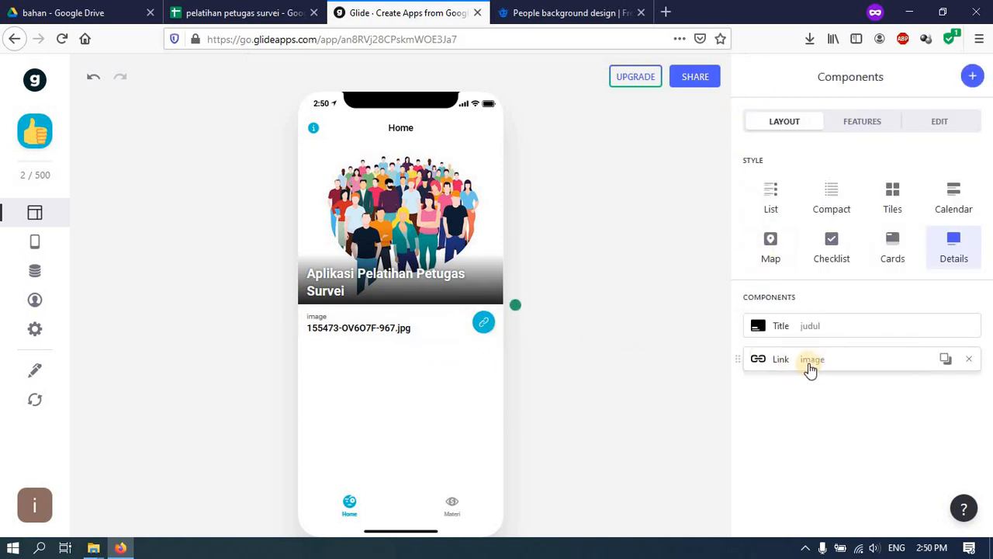
- Replace the image link with a centre-aligned deskripsi Text component, then preview the Materi tab
{"action": "left_click", "coordinate": [969, 359]}
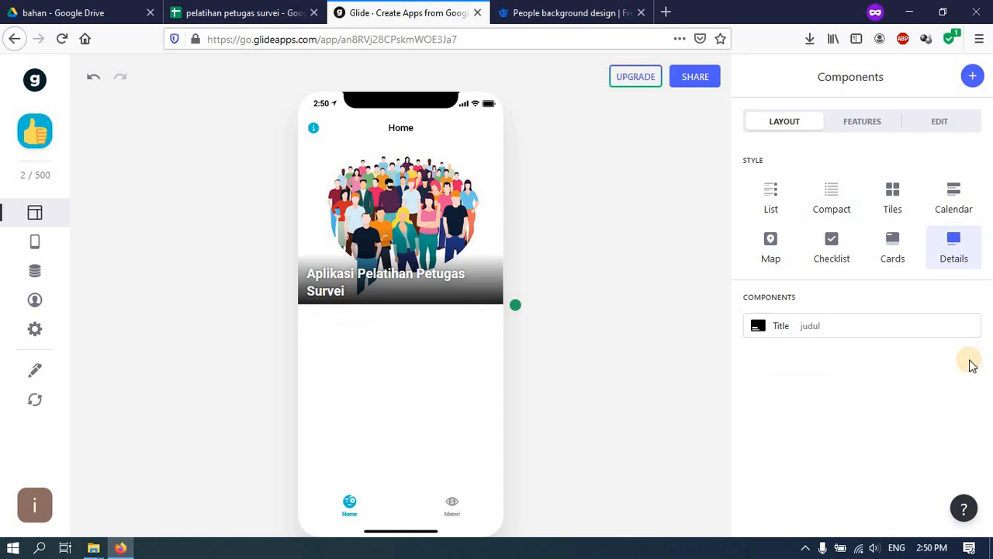
{"action": "left_click", "coordinate": [971, 78]}
{"action": "left_click", "coordinate": [897, 233]}
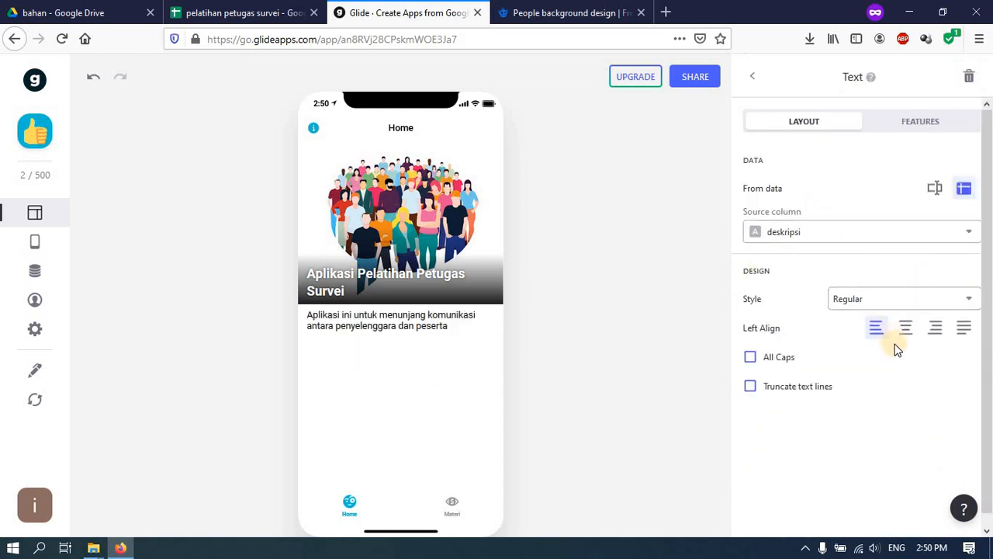
{"action": "left_click", "coordinate": [938, 329]}
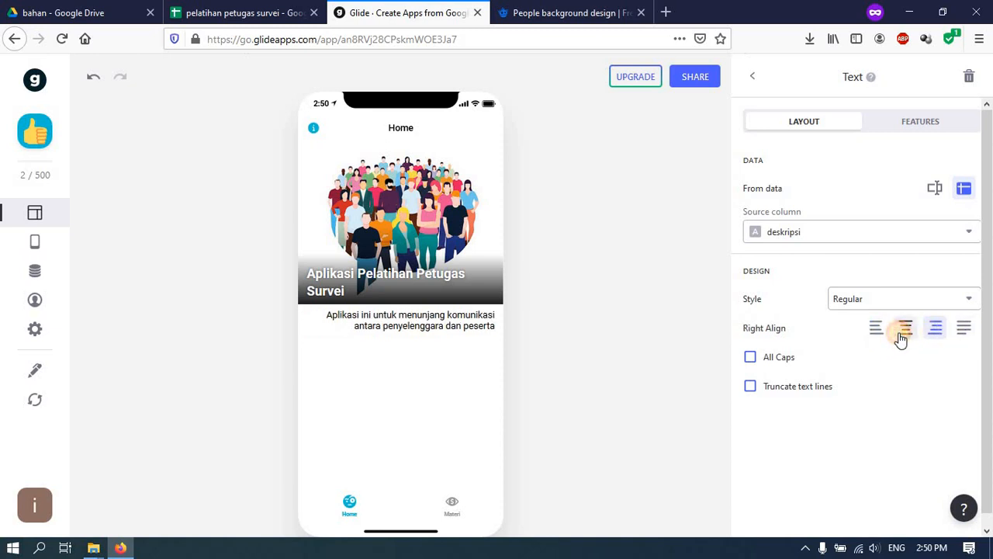
{"action": "left_click", "coordinate": [903, 332]}
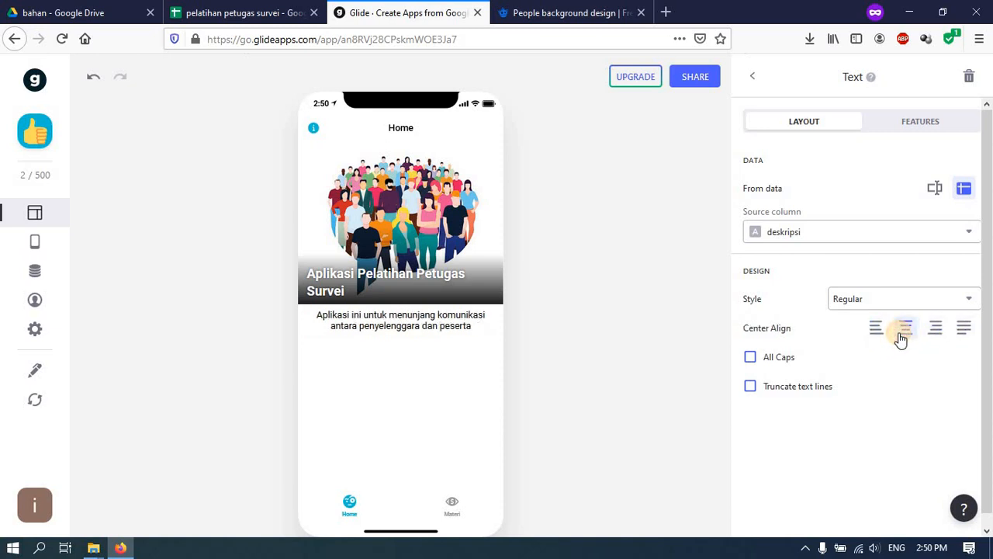
{"action": "left_click", "coordinate": [789, 360]}
{"action": "left_click", "coordinate": [789, 360]}
{"action": "left_click", "coordinate": [752, 75]}
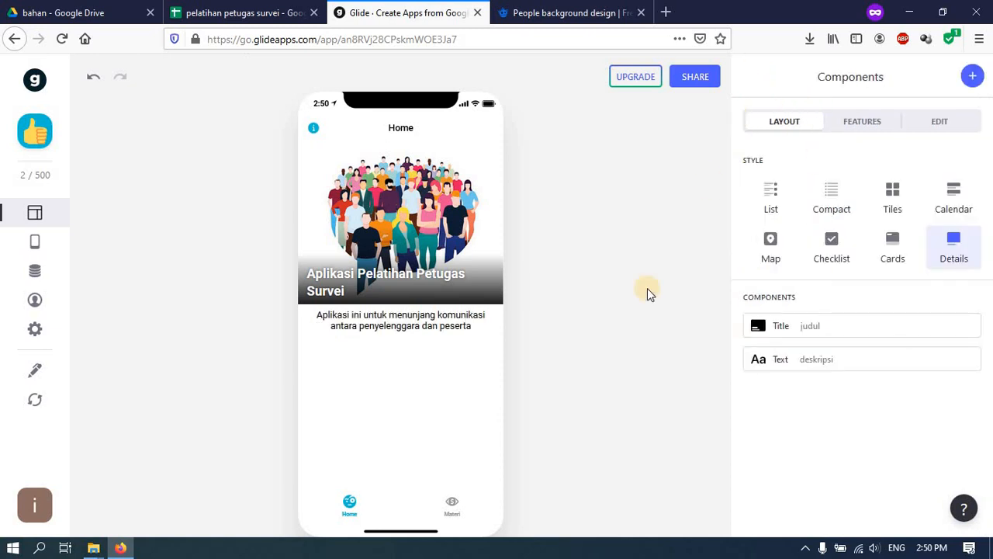
{"action": "left_click", "coordinate": [450, 509]}
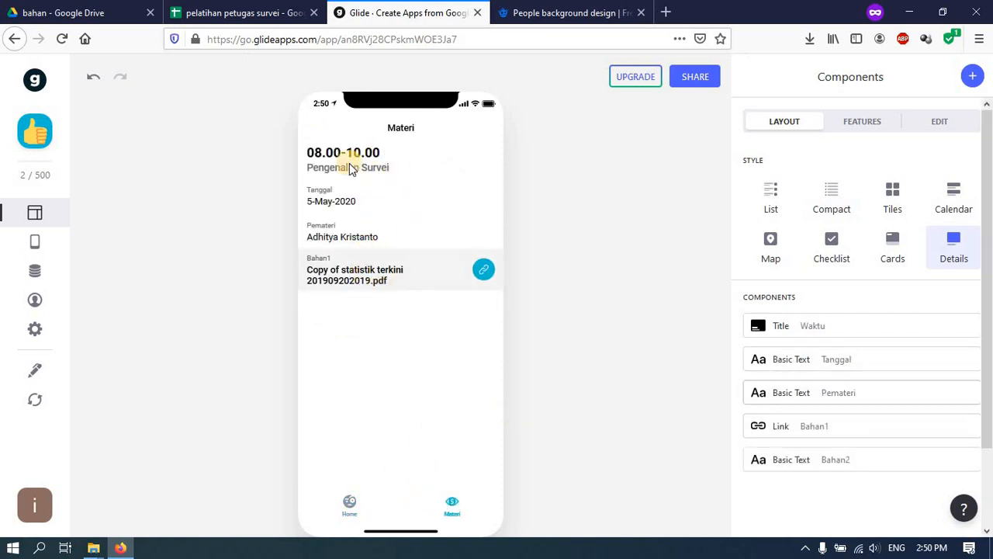
- Preview the Home and Materi screens, then switch to the spreadsheet's Materi sheet
{"action": "left_click", "coordinate": [267, 16]}
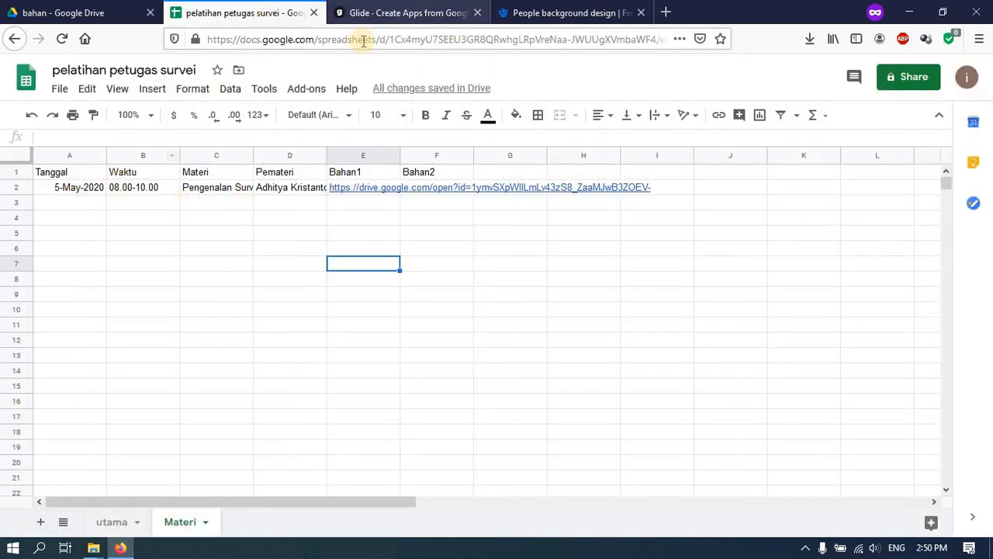
{"action": "left_click", "coordinate": [361, 12]}
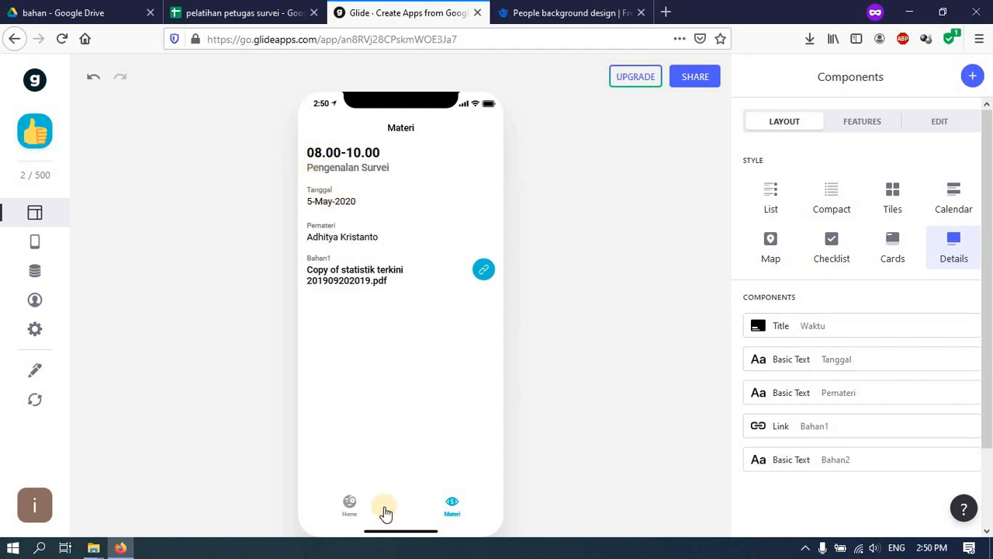
{"action": "left_click", "coordinate": [342, 501]}
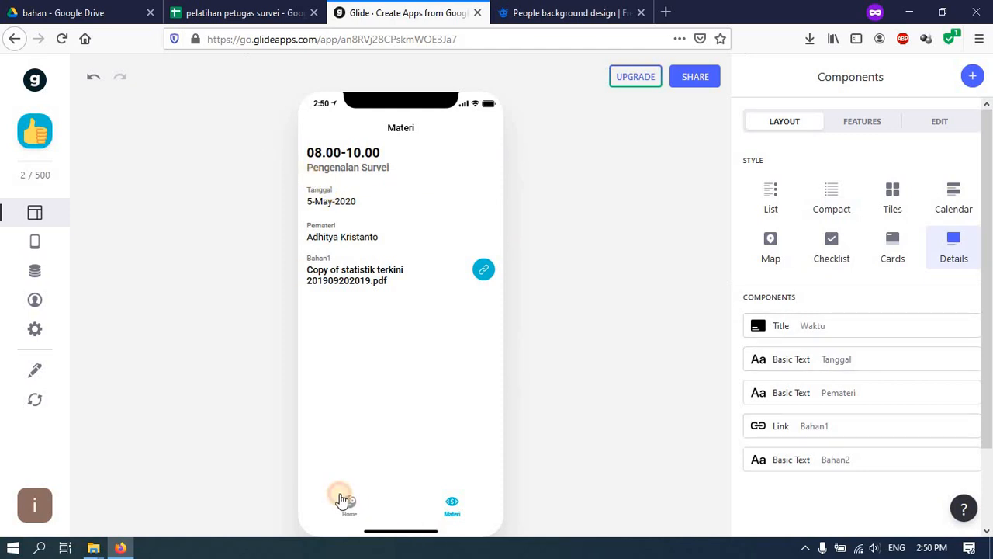
{"action": "left_click", "coordinate": [456, 508]}
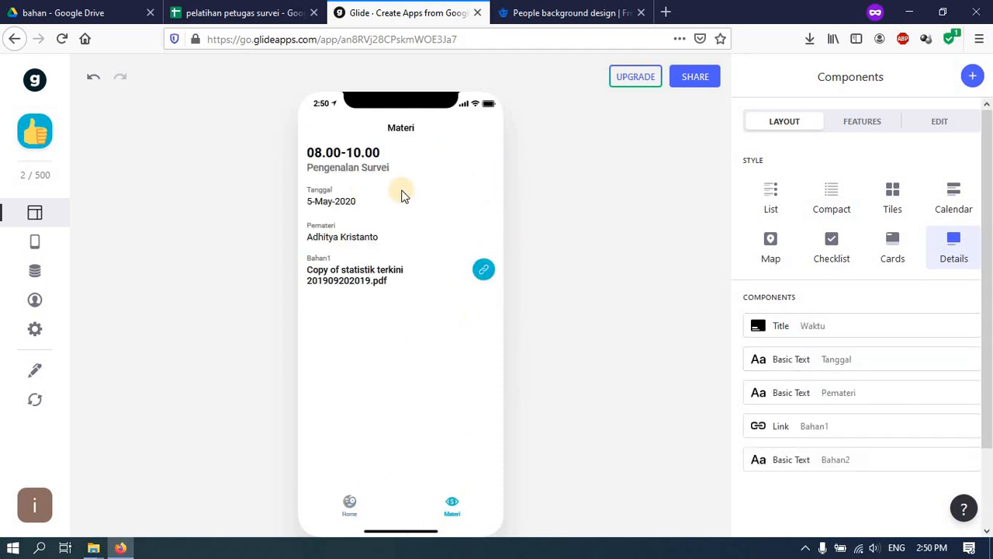
{"action": "left_click", "coordinate": [241, 15]}
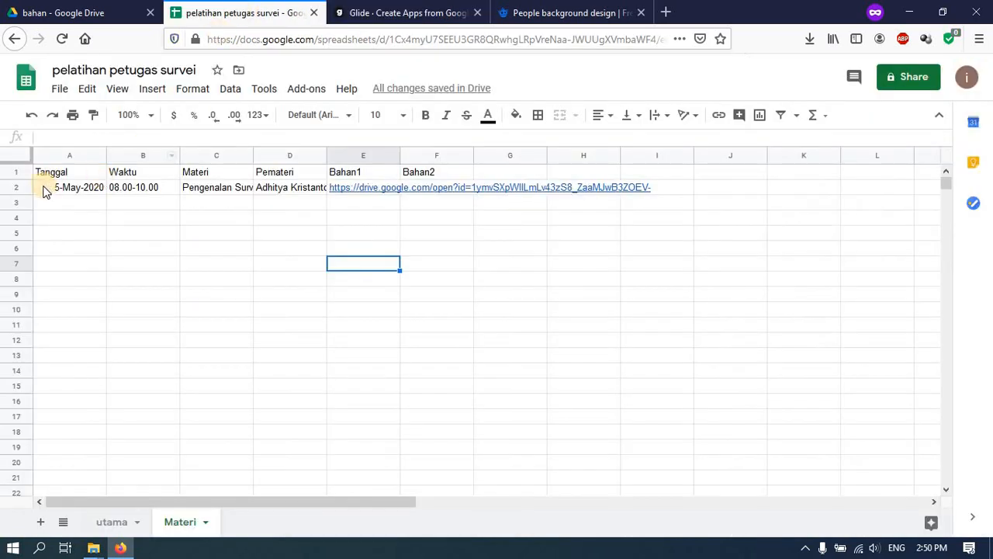
- Copy row 2 of the Materi sheet into row 3
{"action": "left_click", "coordinate": [9, 186]}
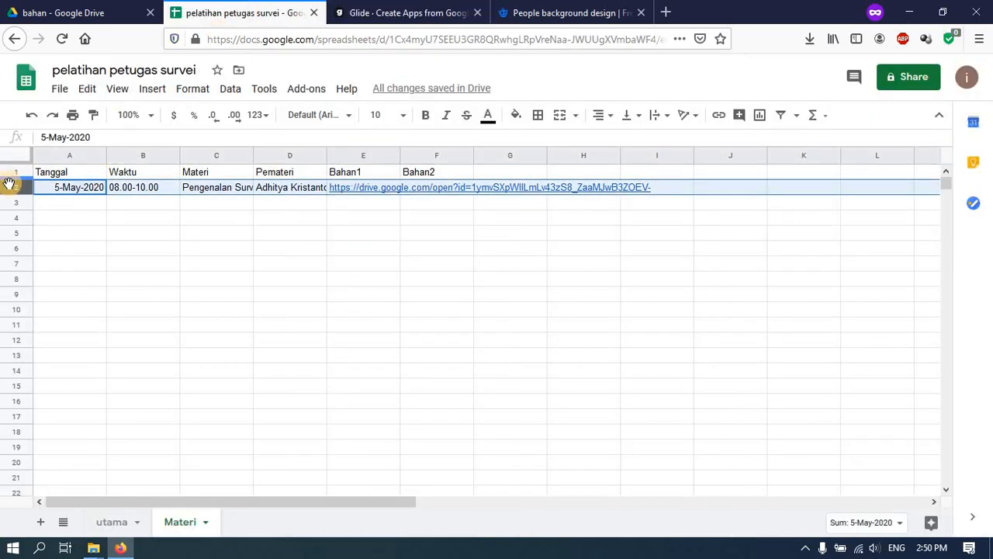
{"action": "key", "text": "ctrl+c"}
{"action": "left_click", "coordinate": [56, 204]}
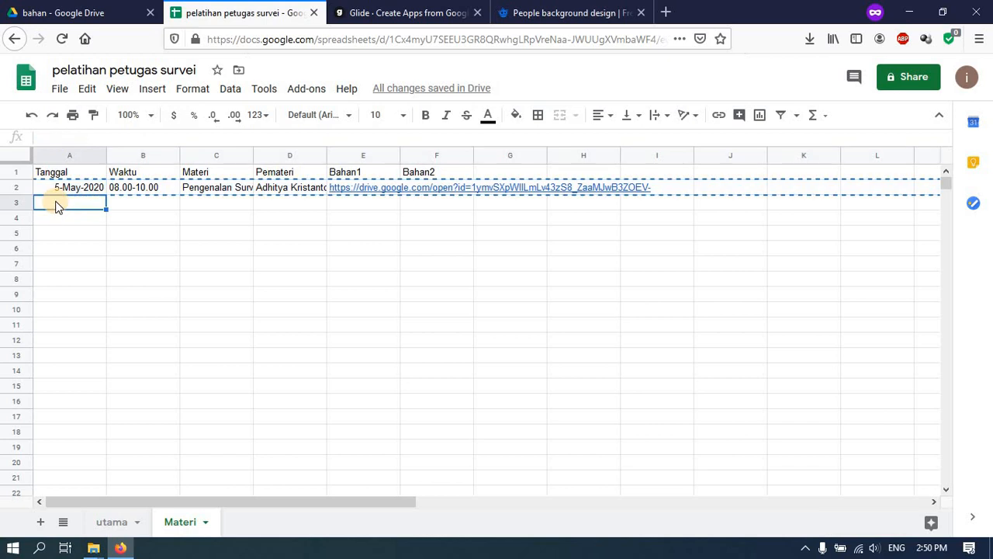
{"action": "key", "text": "ctrl+v"}
- Change B3 to 11.00-12.00 and C3's topic to Pengenalan Metodologi Survei
{"action": "left_click", "coordinate": [118, 203]}
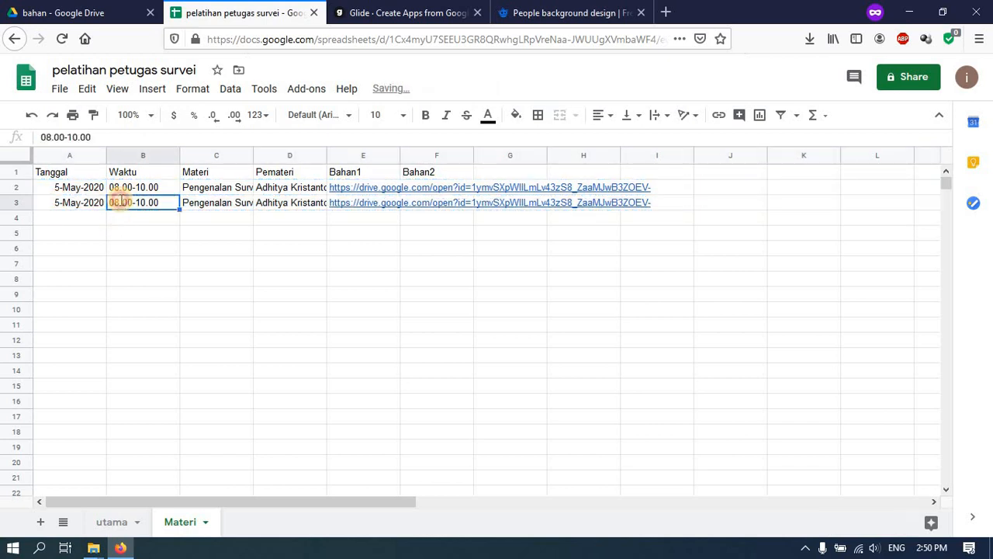
{"action": "double_click", "coordinate": [118, 203]}
{"action": "left_click_drag", "start_coordinate": [116, 202], "coordinate": [108, 203]}
{"action": "type", "text": "11"}
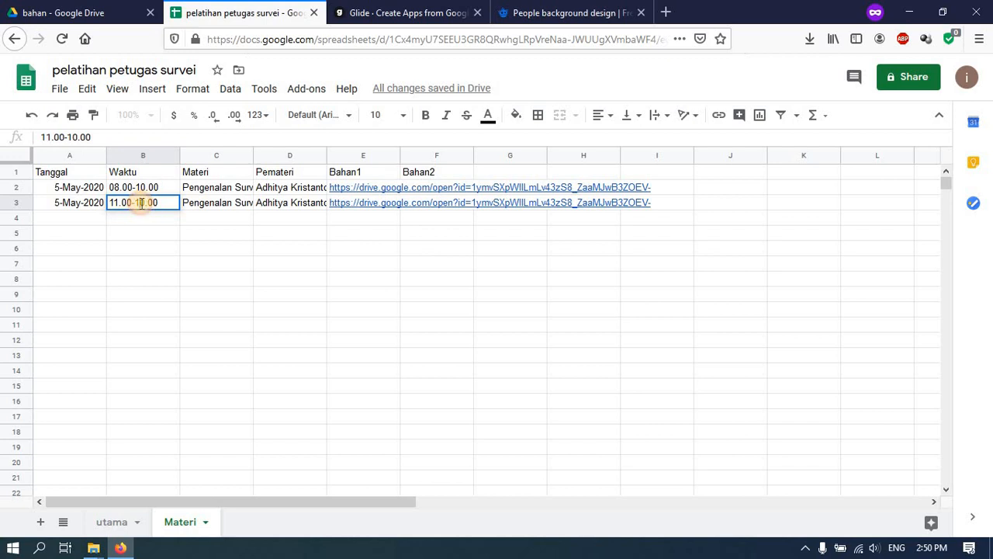
{"action": "double_click", "coordinate": [140, 203]}
{"action": "type", "text": "12"}
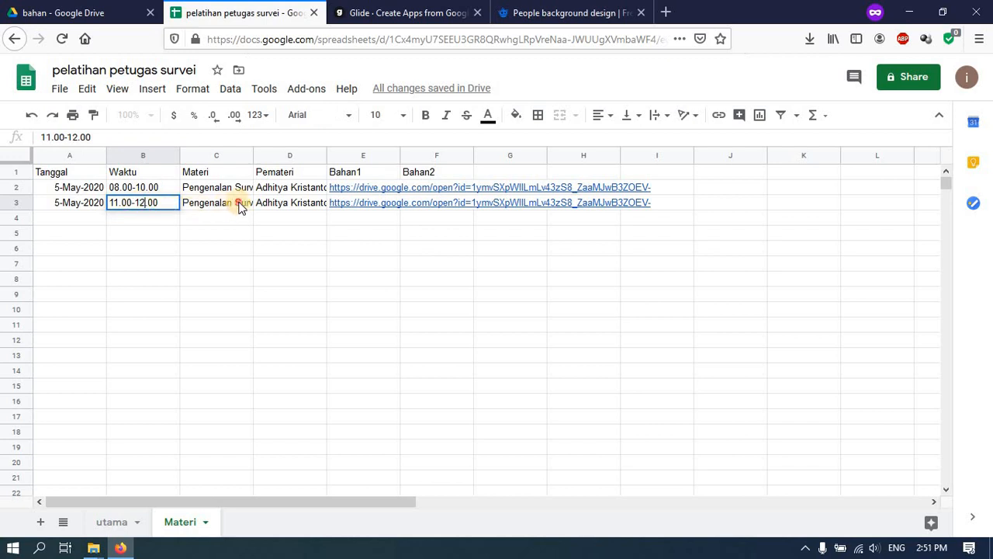
{"action": "left_click", "coordinate": [235, 203]}
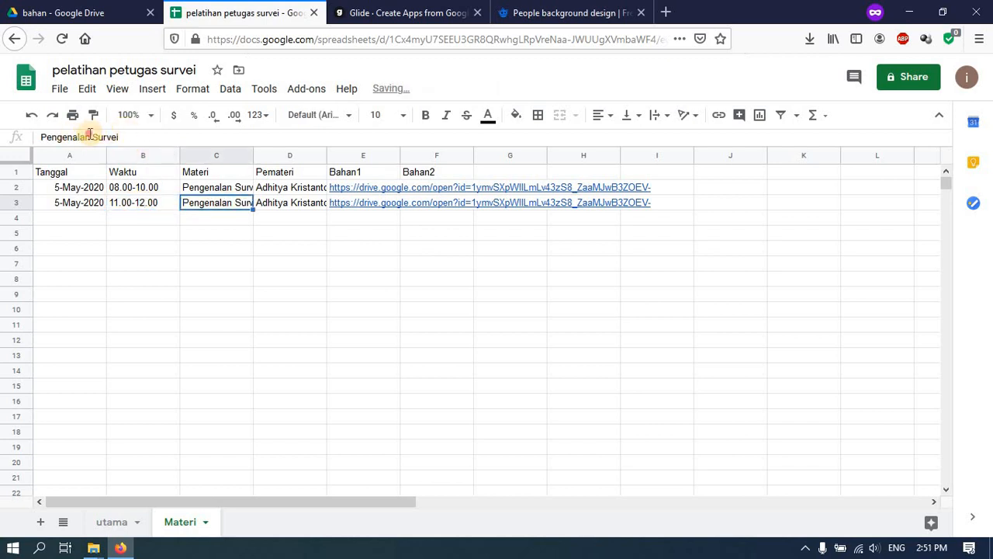
{"action": "left_click", "coordinate": [94, 137]}
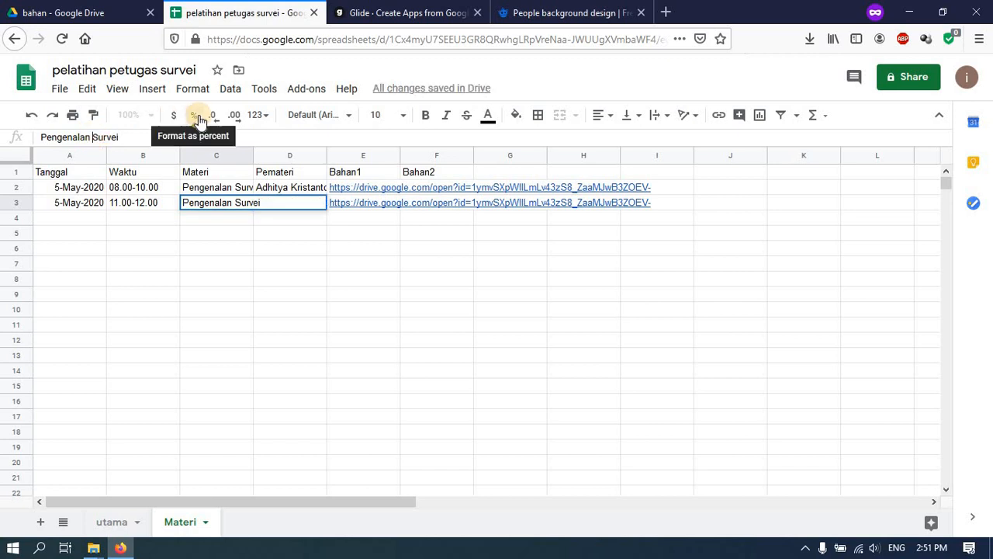
{"action": "type", "text": "Metodolog"}
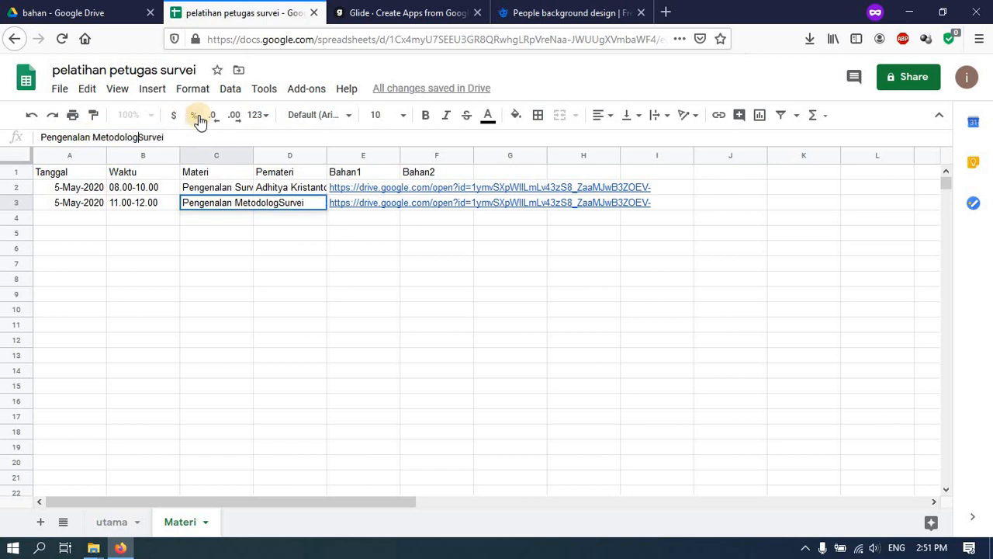
{"action": "type", "text": "i"}
{"action": "key", "text": "Return"}
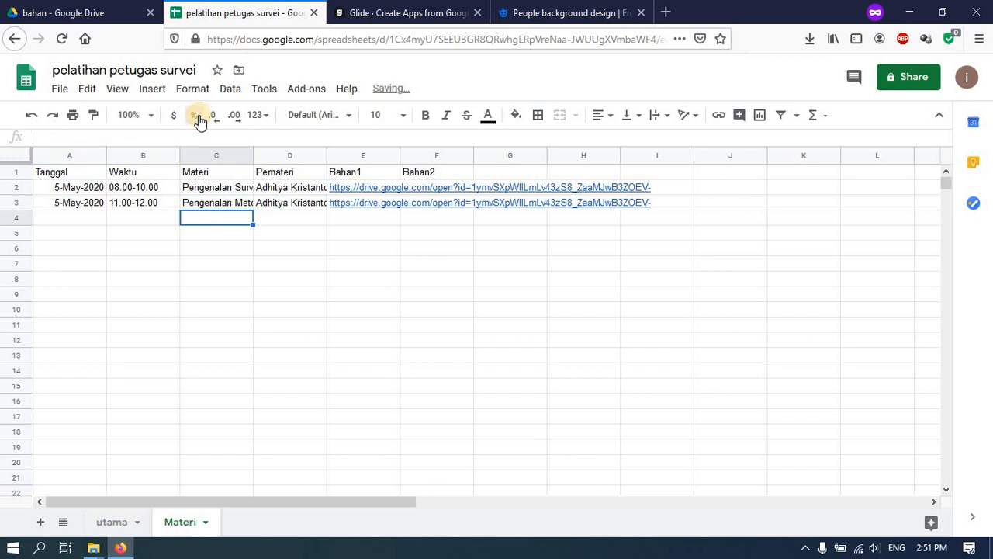
- Display the Materi tab as a calendar with events titled by the Materi column
{"action": "left_click", "coordinate": [373, 12]}
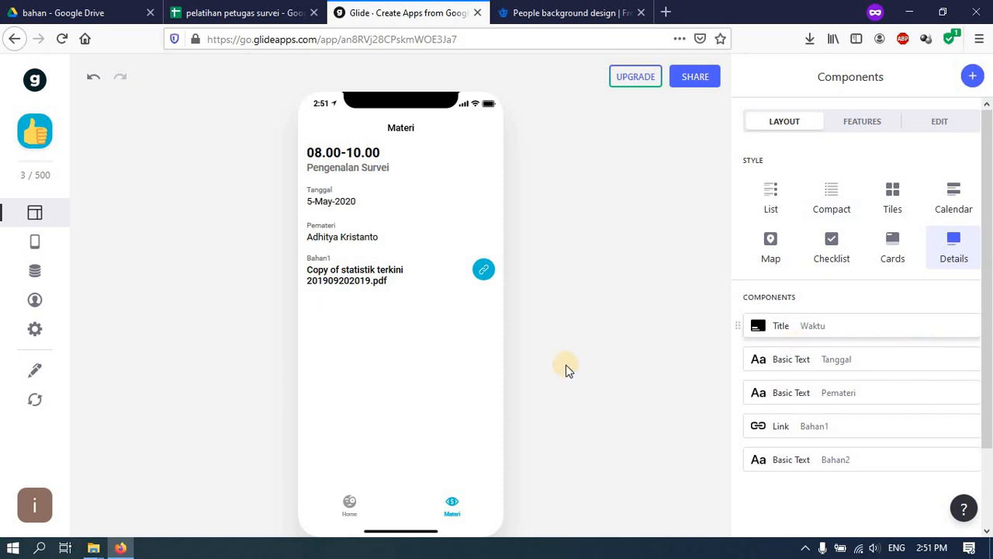
{"action": "left_click", "coordinate": [771, 199]}
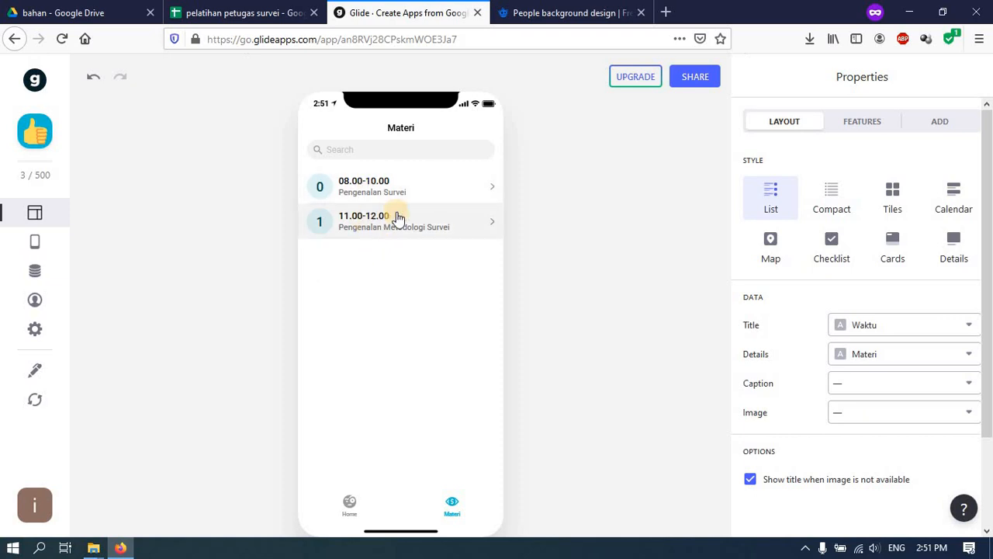
{"action": "left_click", "coordinate": [954, 194]}
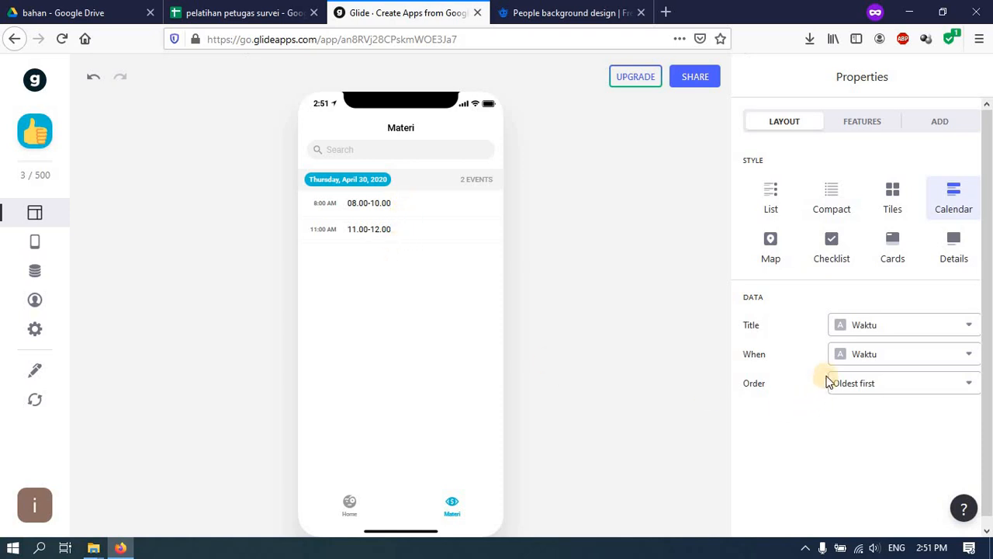
{"action": "left_click", "coordinate": [900, 330]}
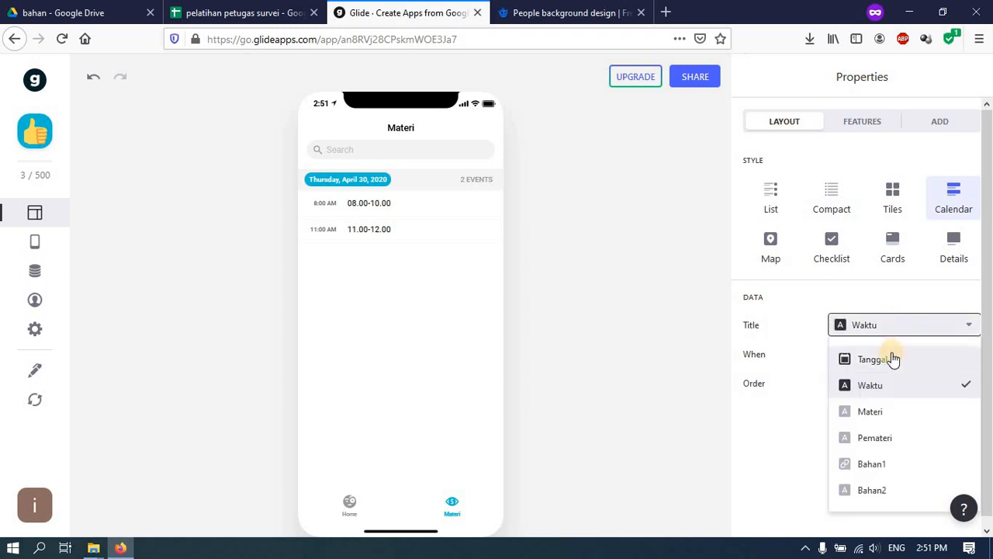
{"action": "left_click", "coordinate": [891, 359]}
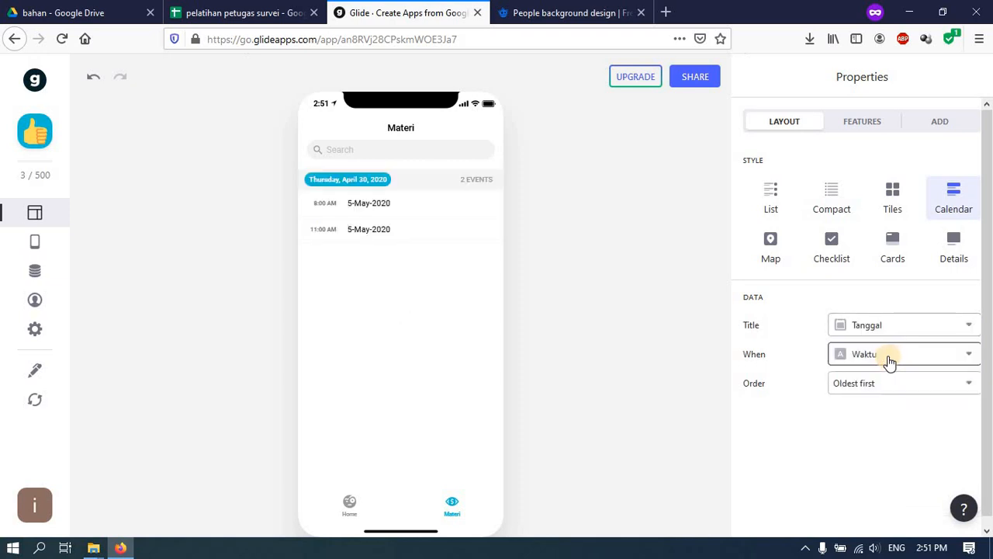
{"action": "left_click", "coordinate": [895, 332]}
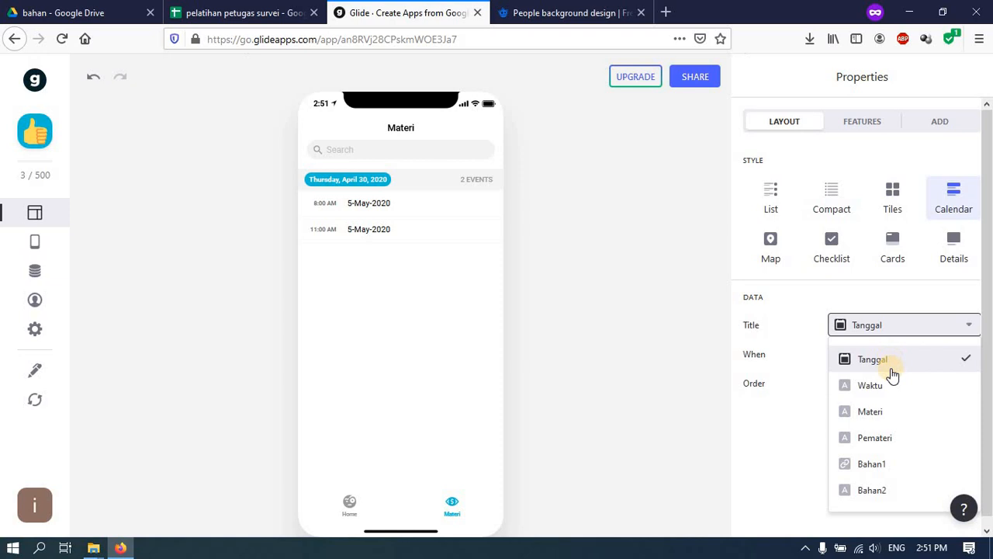
{"action": "left_click", "coordinate": [900, 415]}
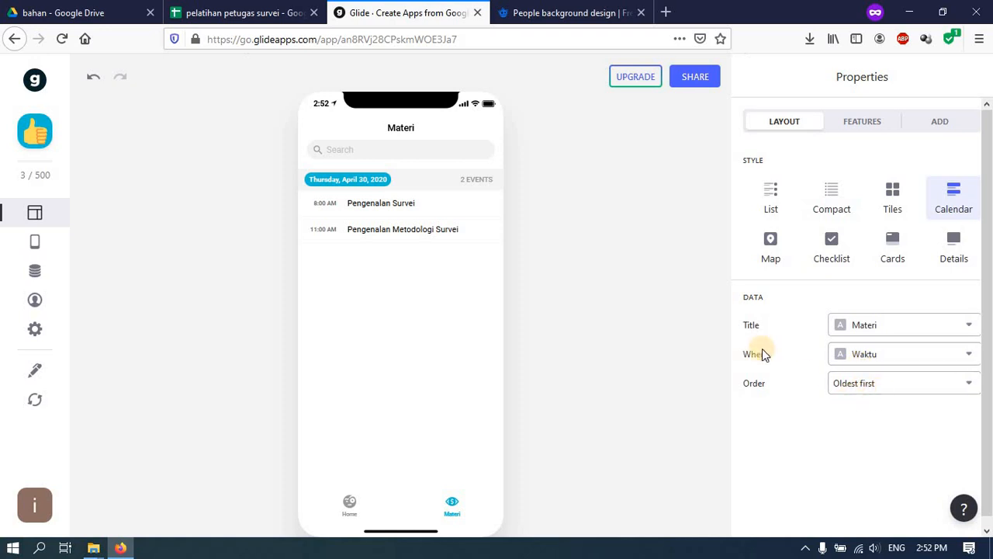
- Preview the Pengenalan Survei event's detail screen, then return to the spreadsheet
{"action": "left_click", "coordinate": [417, 211]}
{"action": "left_click", "coordinate": [322, 128]}
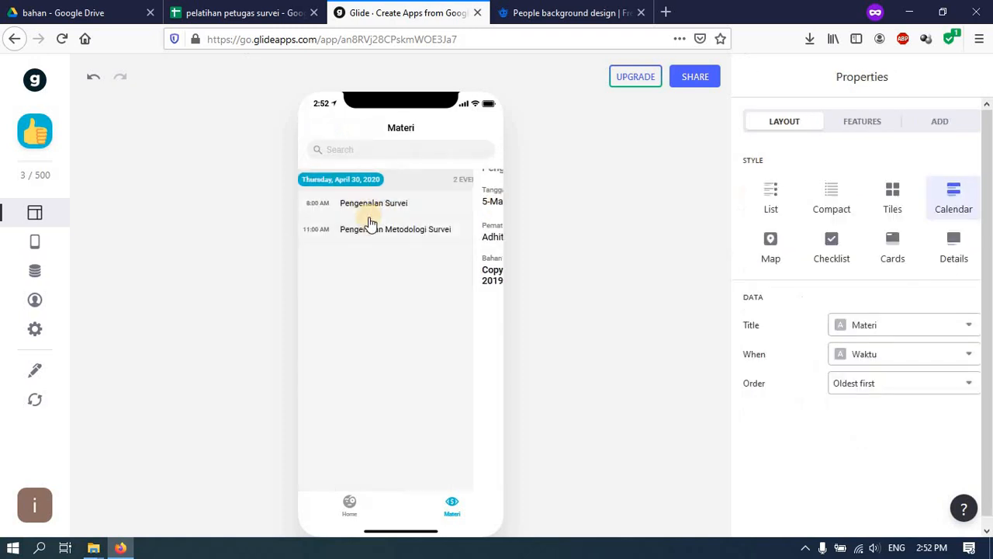
{"action": "left_click", "coordinate": [376, 207]}
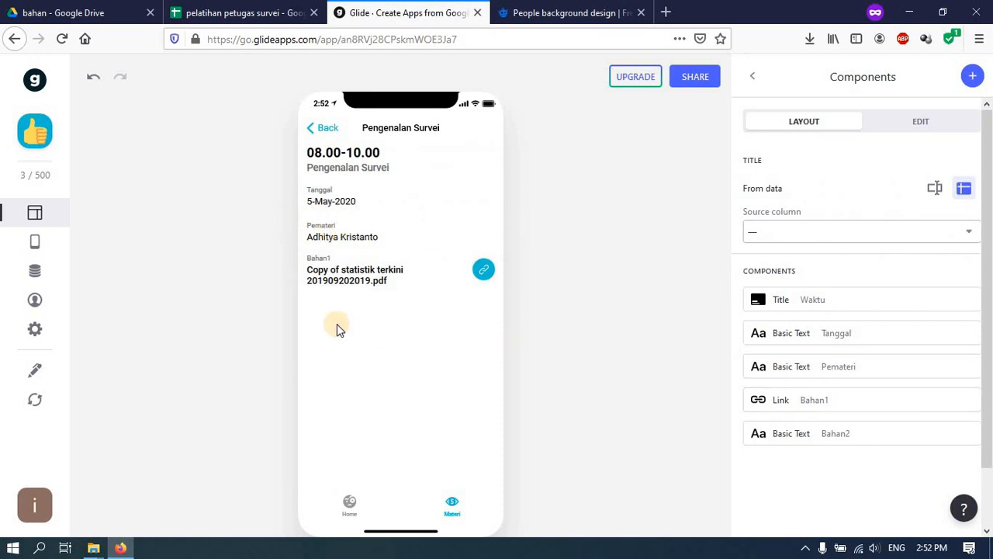
{"action": "left_click", "coordinate": [237, 11]}
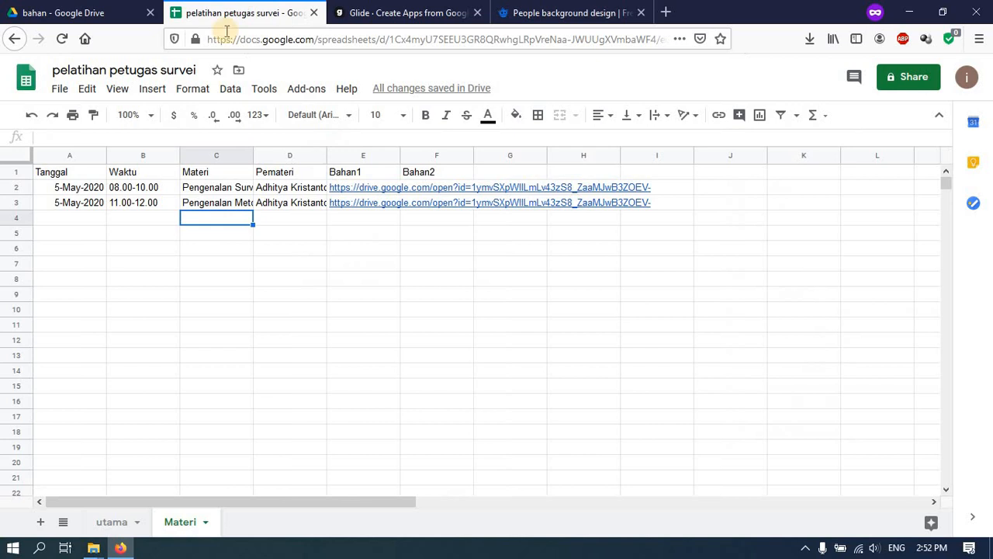
- Enter the header 'image' in cell G1, then go to the bahan folder in Google Drive
{"action": "left_click", "coordinate": [497, 173]}
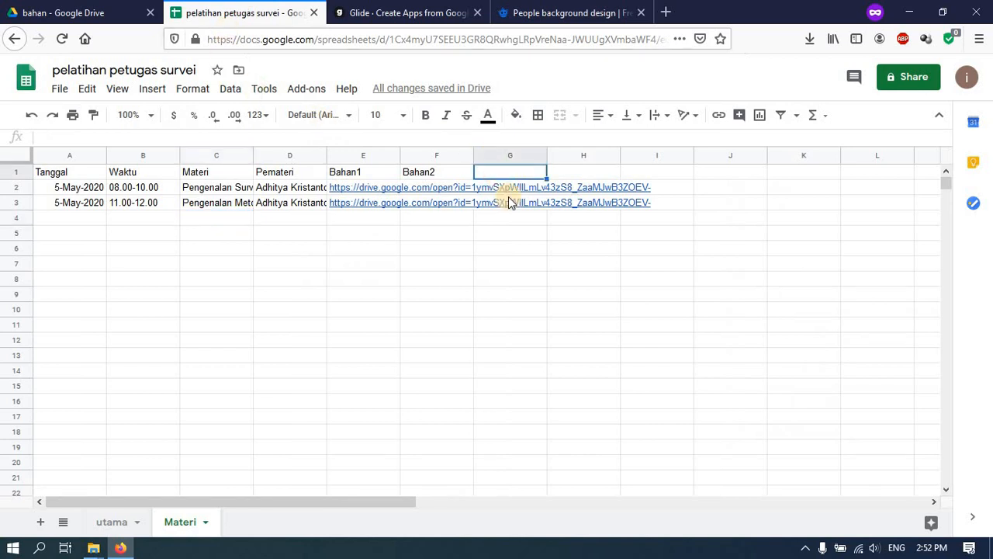
{"action": "type", "text": "image"}
{"action": "key", "text": "Return"}
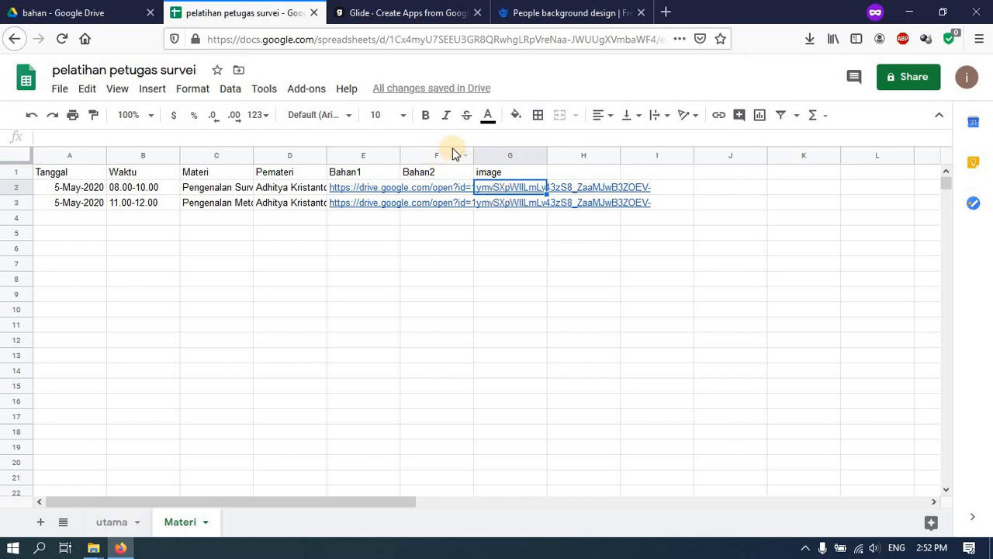
{"action": "left_click", "coordinate": [503, 190]}
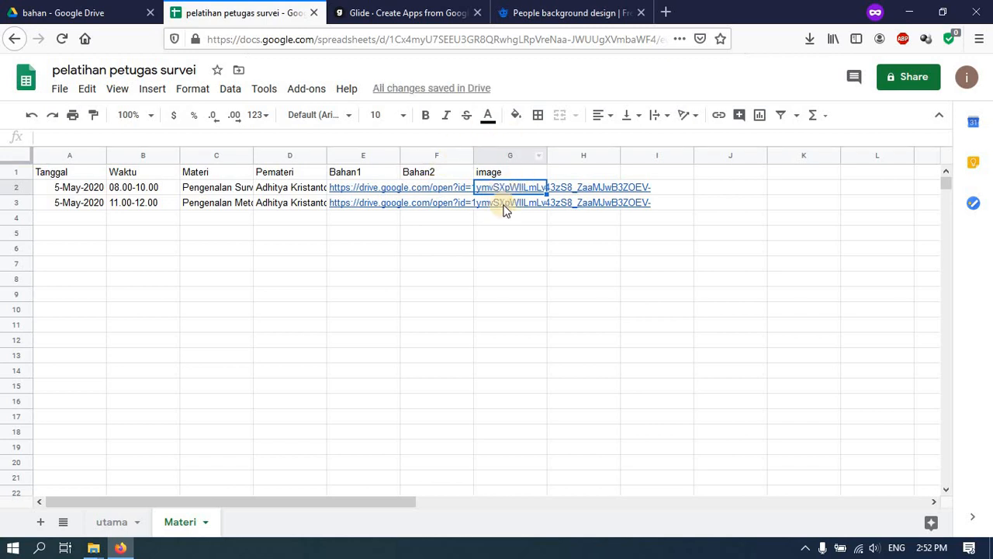
{"action": "left_click", "coordinate": [124, 9]}
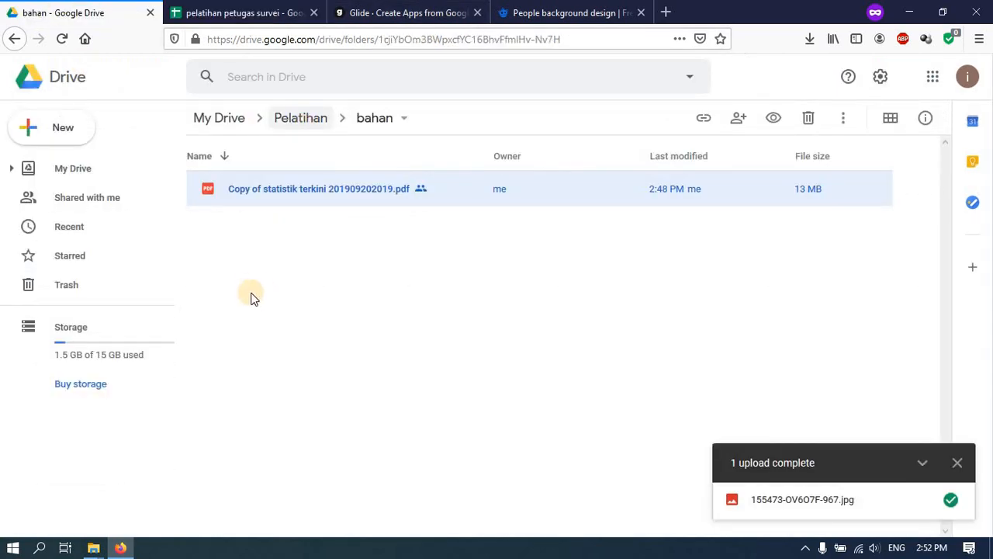
- Copy a shareable link for the jpeg in My Drive's pikobar > ikon folder
{"action": "left_click", "coordinate": [218, 122]}
{"action": "scroll", "coordinate": [277, 358], "scroll_direction": "down", "scroll_amount": 3}
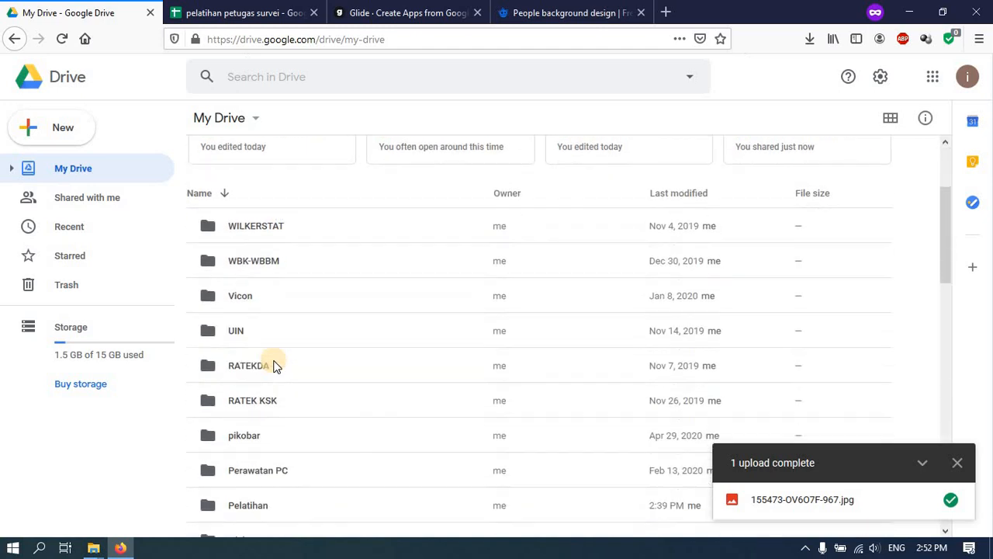
{"action": "scroll", "coordinate": [275, 365], "scroll_direction": "down", "scroll_amount": 2}
{"action": "left_click", "coordinate": [243, 325]}
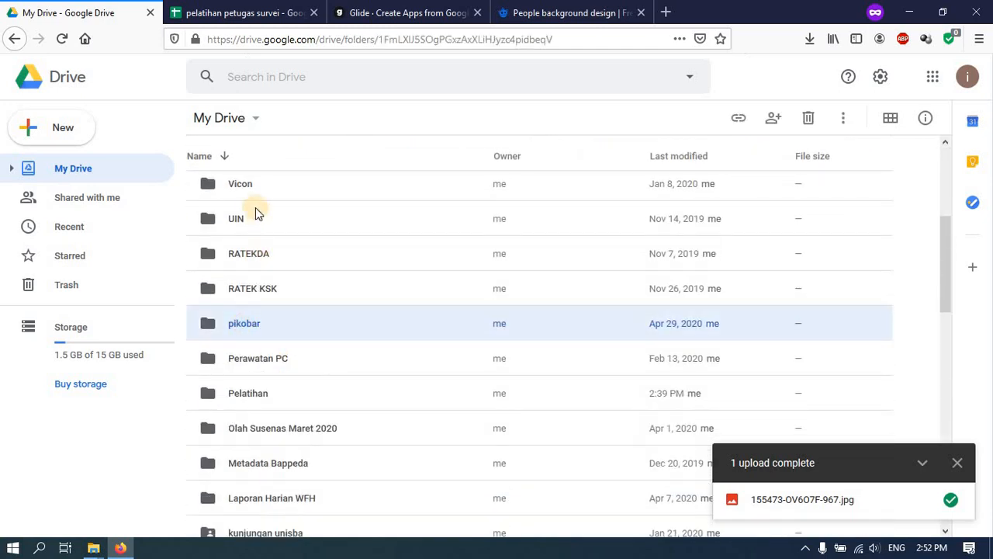
{"action": "double_click", "coordinate": [238, 190]}
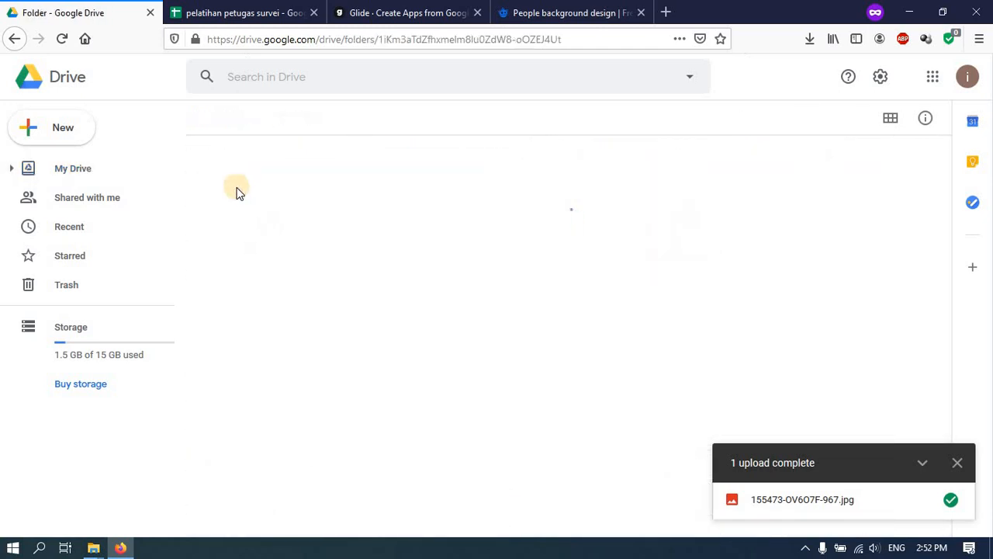
{"action": "right_click", "coordinate": [256, 192]}
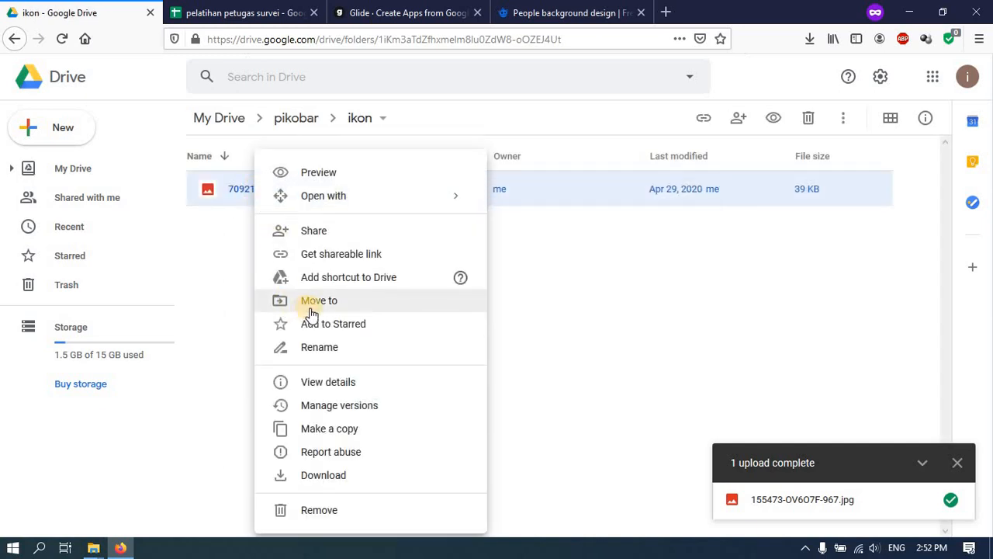
{"action": "left_click", "coordinate": [336, 256]}
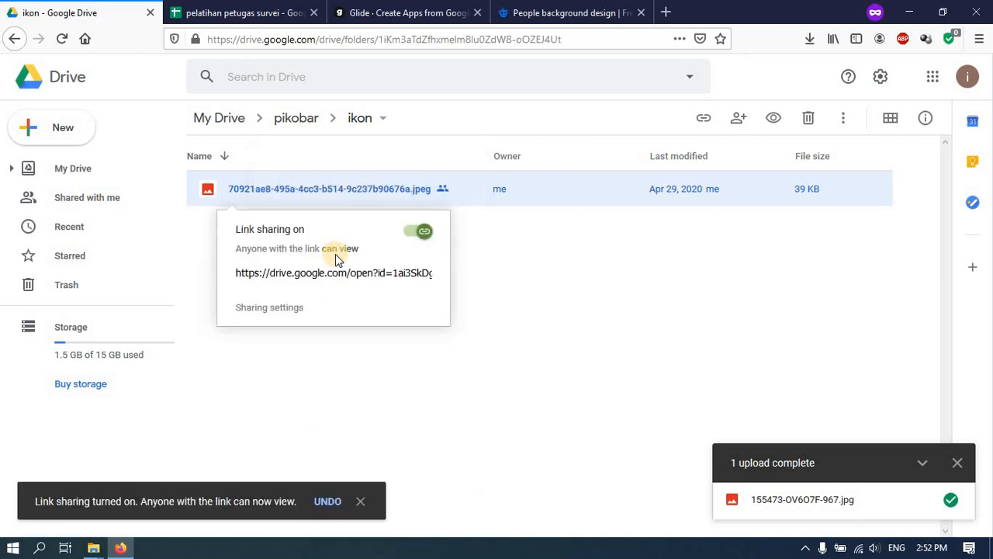
- Paste the image link into cells G2 and G3 of the Materi sheet
{"action": "left_click", "coordinate": [260, 13]}
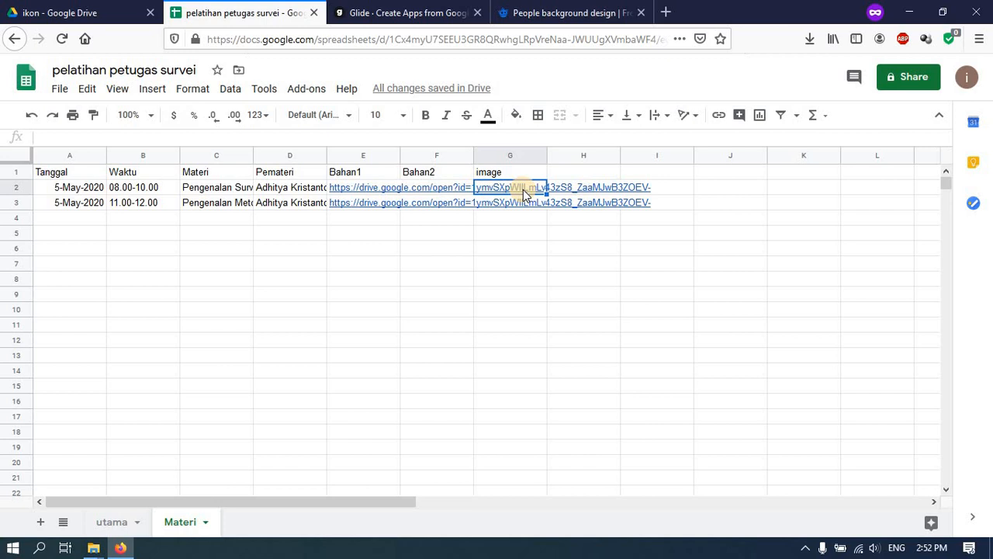
{"action": "key", "text": "ctrl+v"}
{"action": "key", "text": "Down"}
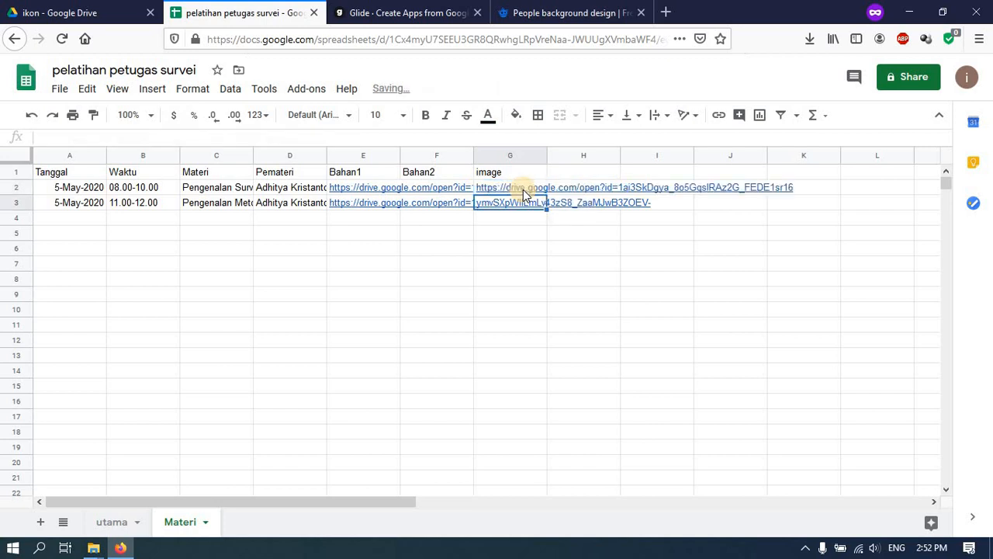
{"action": "key", "text": "ctrl+v"}
{"action": "left_click", "coordinate": [365, 13]}
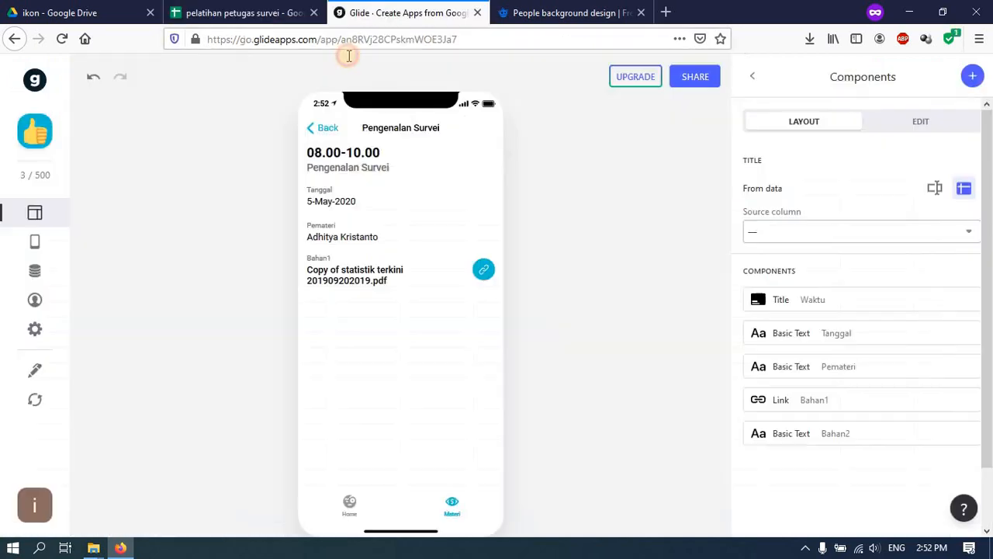
- Reload the sheet data and let Glide add components for the new image column
{"action": "left_click", "coordinate": [23, 405]}
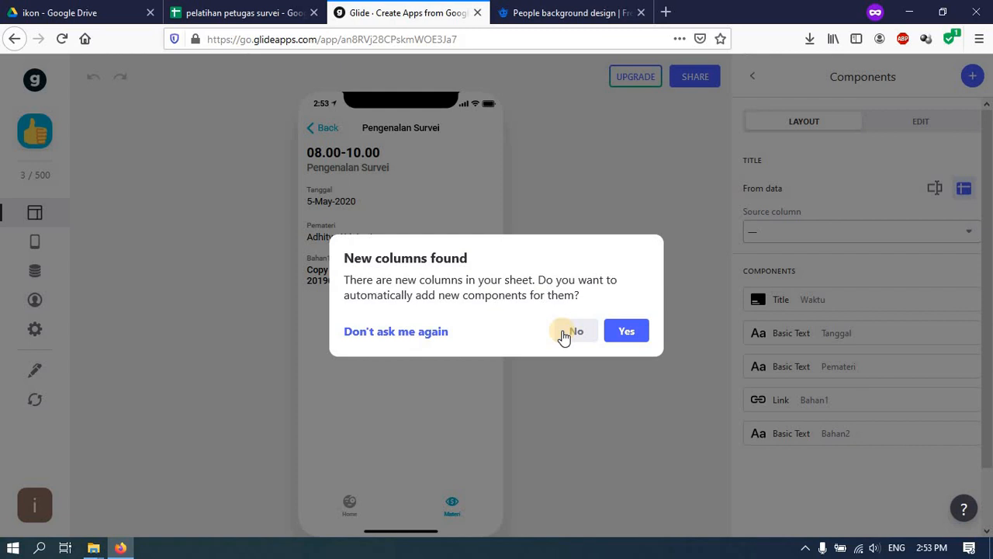
{"action": "left_click", "coordinate": [620, 338]}
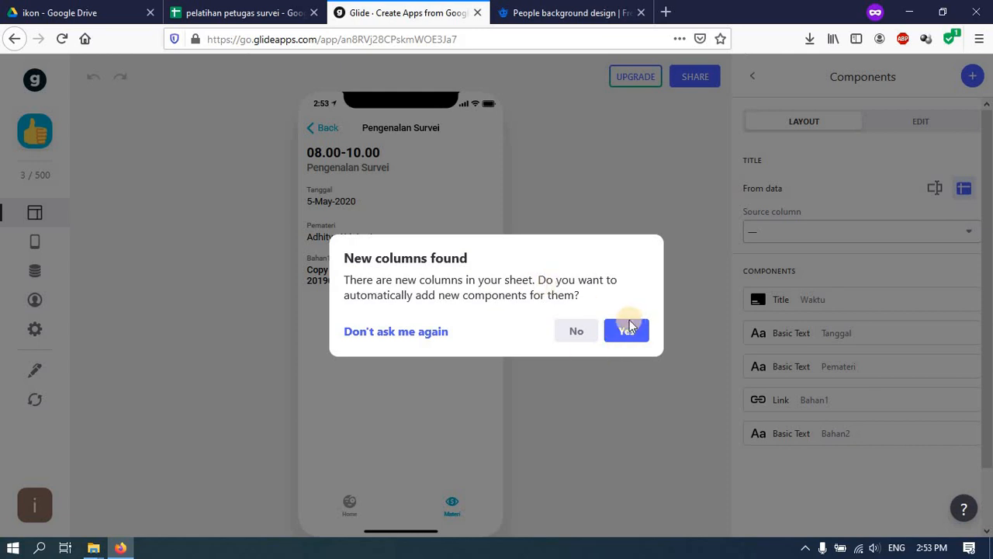
{"action": "left_click", "coordinate": [630, 331]}
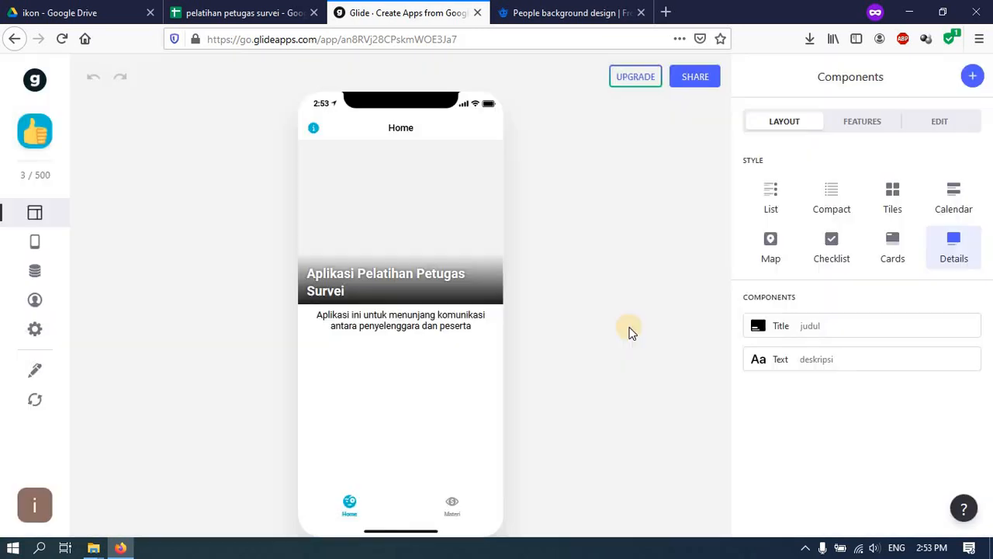
- Open the Pengenalan Survei session's detail screen from the Materi calendar
{"action": "left_click", "coordinate": [444, 506]}
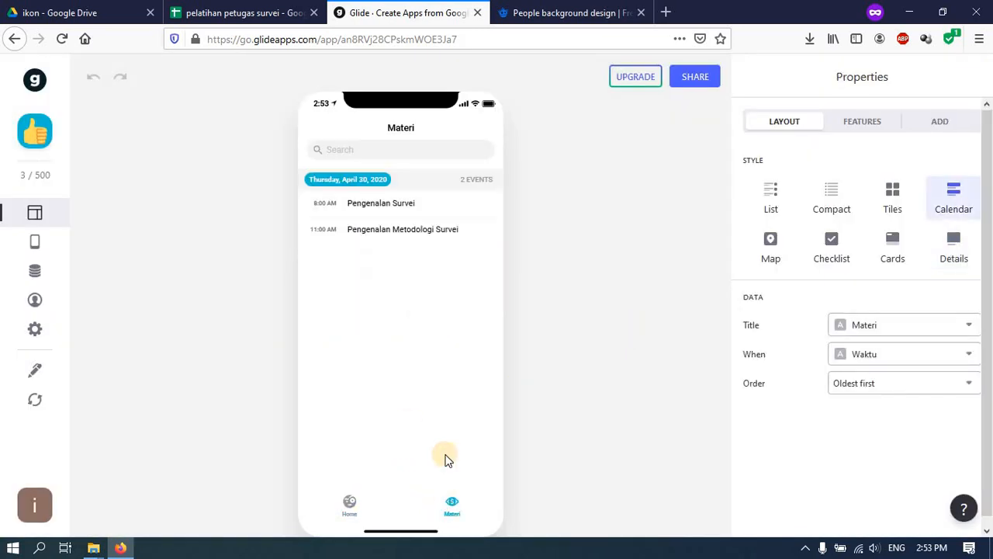
{"action": "left_click", "coordinate": [397, 207]}
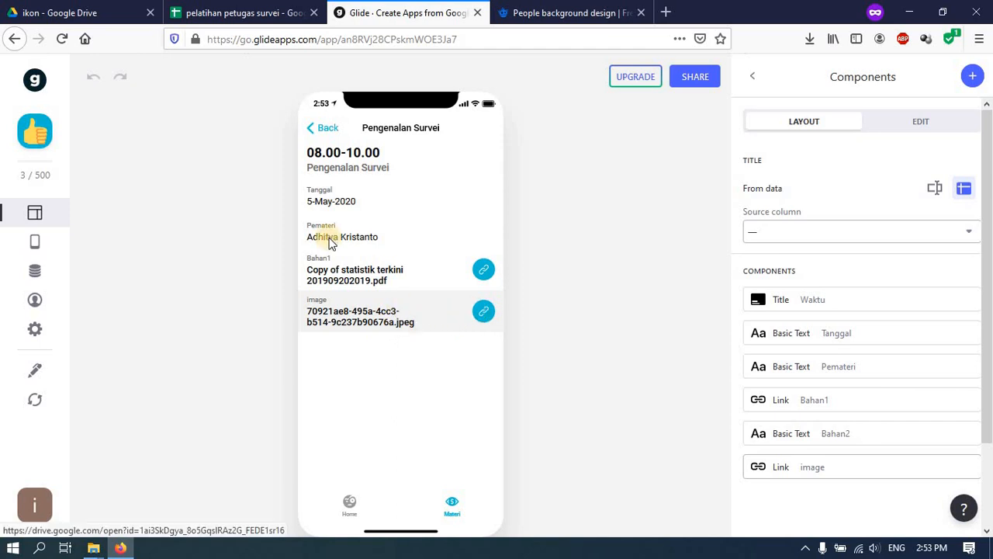
{"action": "left_click", "coordinate": [312, 127]}
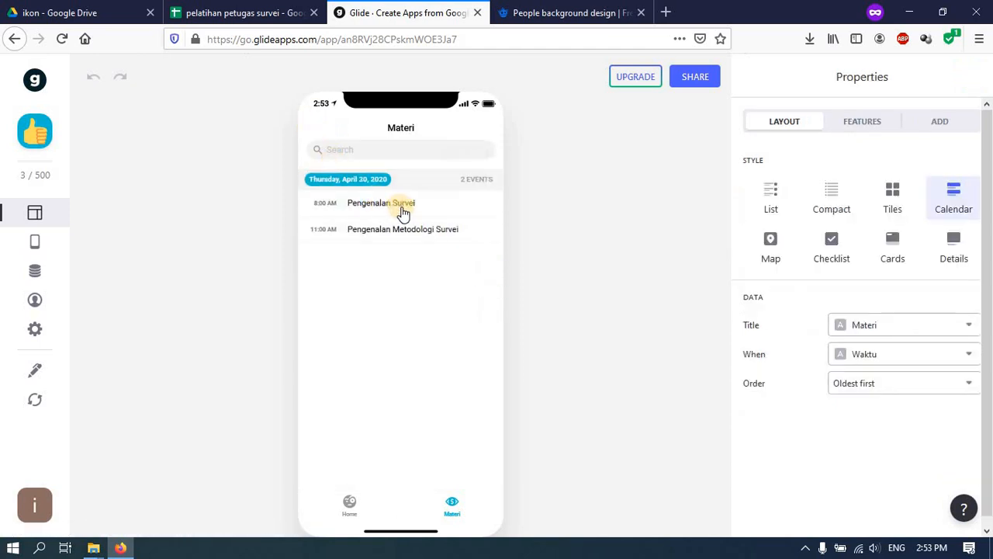
{"action": "left_click", "coordinate": [404, 206]}
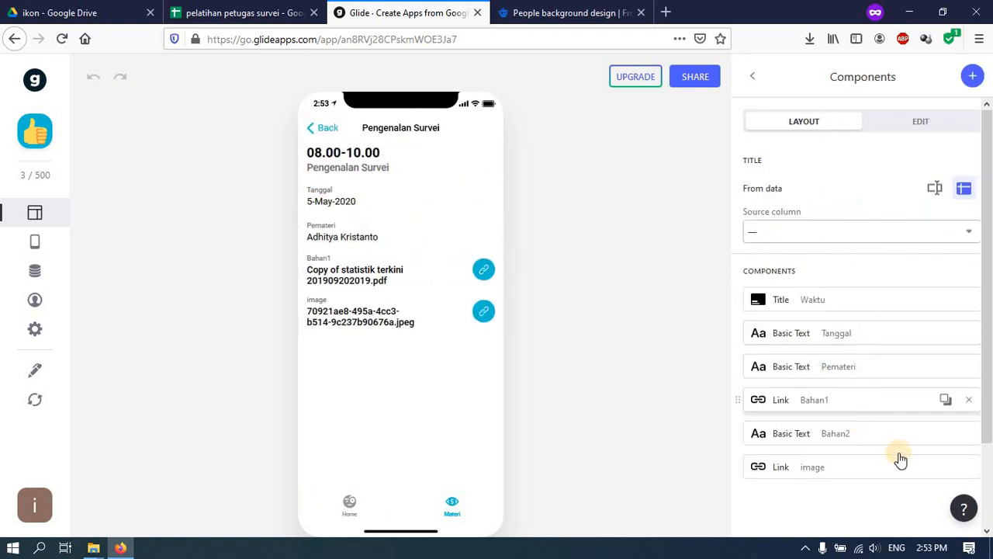
- Delete the image, Bahan2, Bahan1, Pemateri and Tanggal components from the detail screen
{"action": "left_click", "coordinate": [968, 466]}
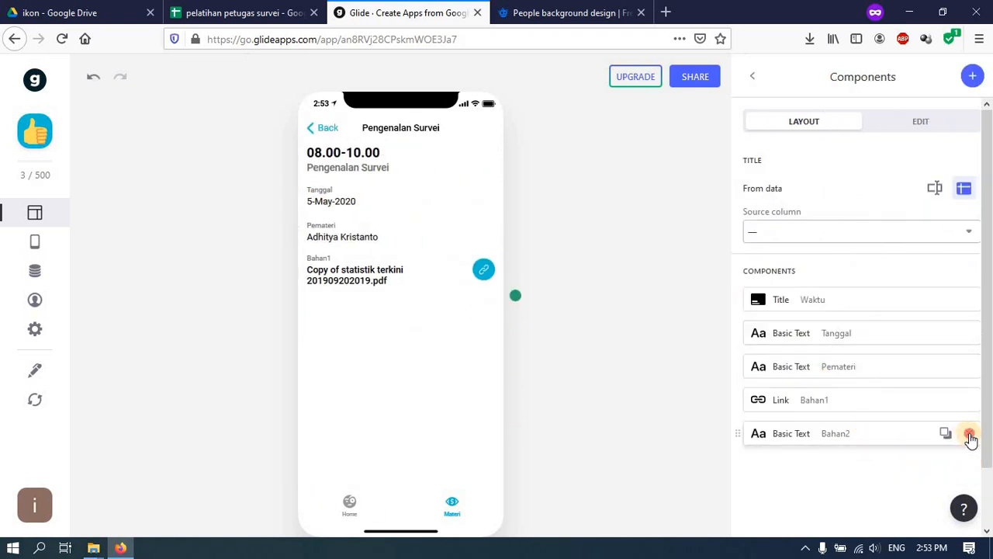
{"action": "left_click", "coordinate": [969, 433]}
{"action": "left_click", "coordinate": [968, 399]}
{"action": "left_click", "coordinate": [968, 367]}
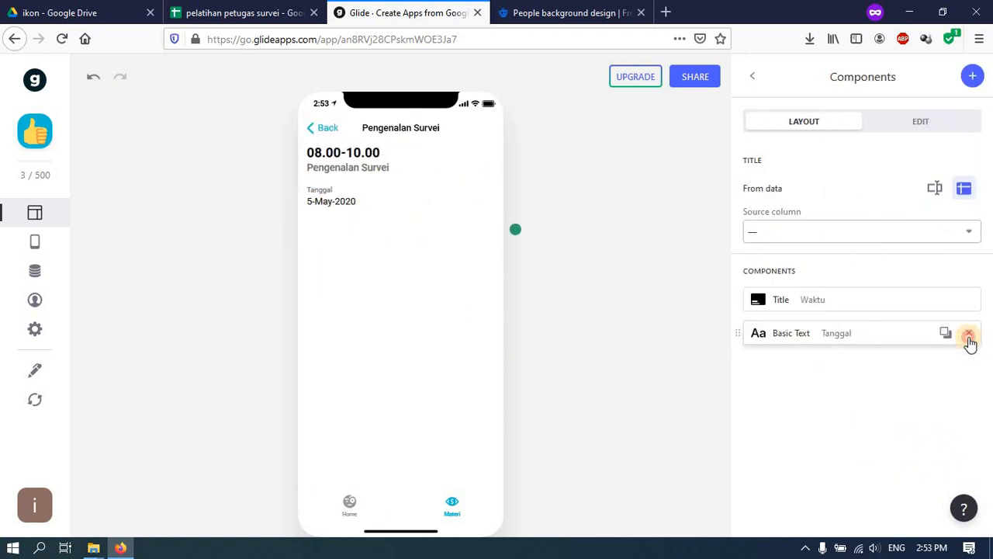
{"action": "left_click", "coordinate": [968, 333]}
- Set the detail title to Pemateri, clear its details line, and use the image column as picture
{"action": "left_click", "coordinate": [781, 305]}
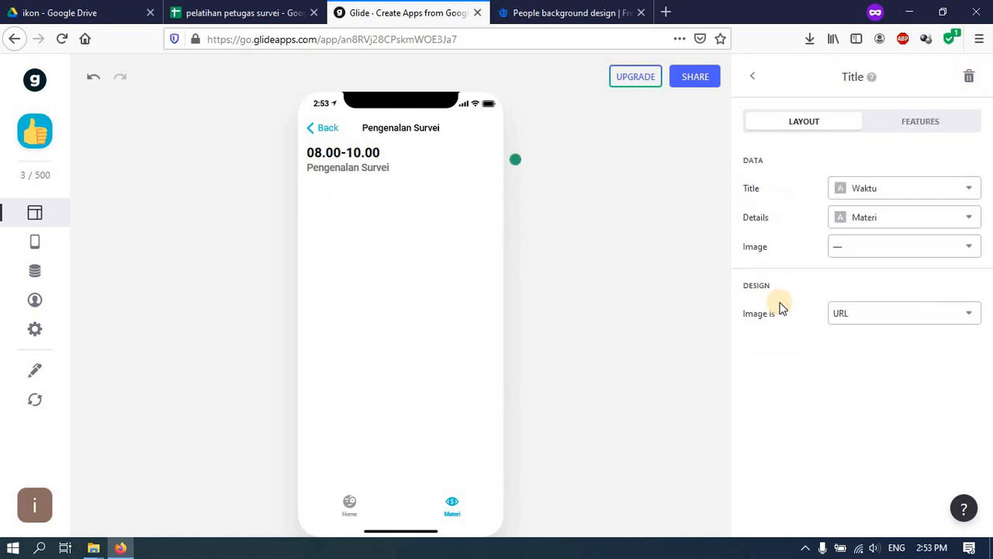
{"action": "left_click", "coordinate": [853, 190]}
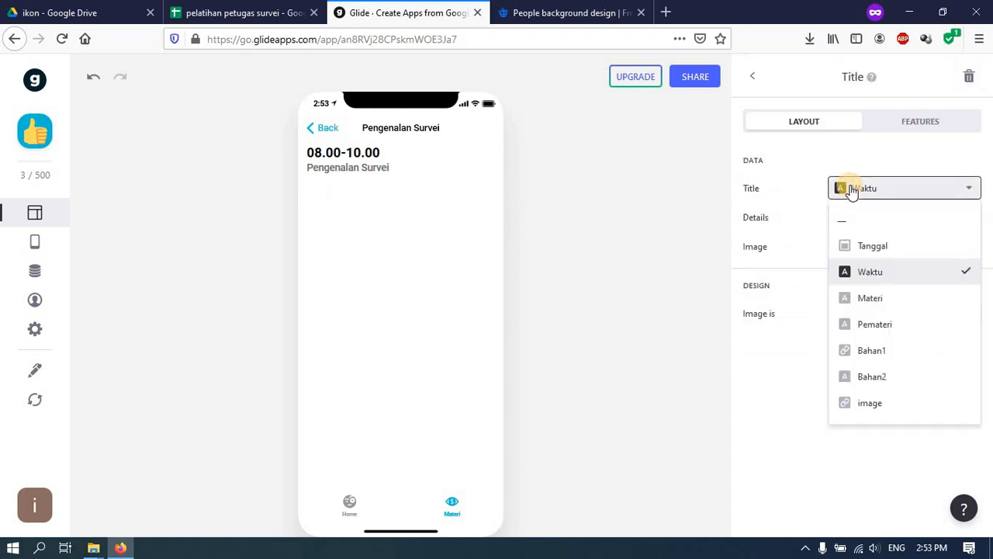
{"action": "left_click", "coordinate": [860, 307]}
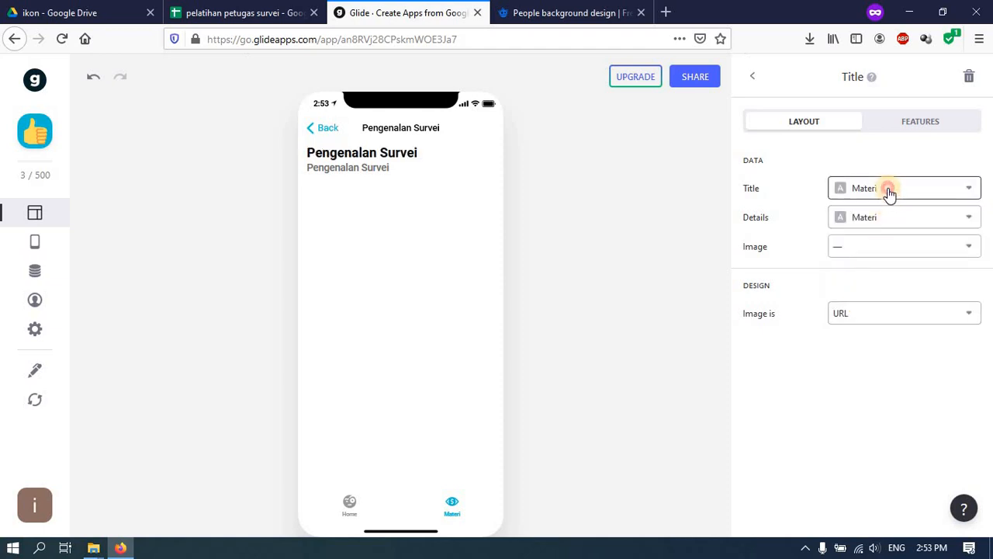
{"action": "left_click", "coordinate": [889, 194]}
{"action": "left_click", "coordinate": [886, 330]}
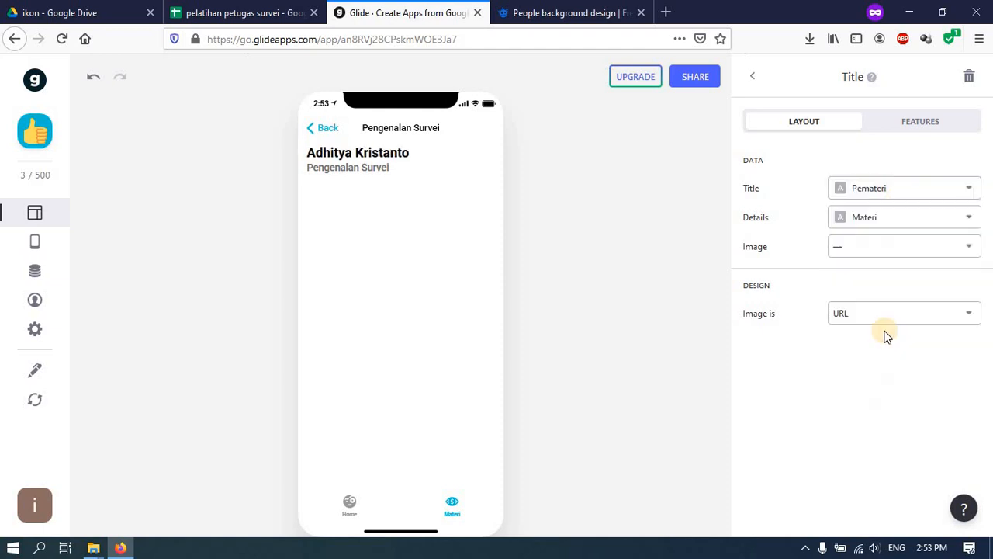
{"action": "left_click", "coordinate": [853, 225]}
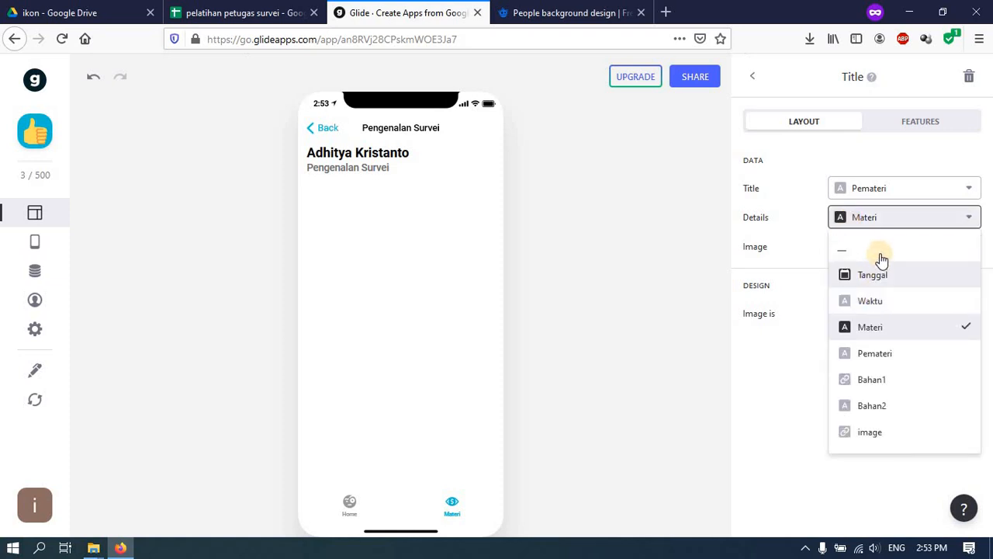
{"action": "left_click", "coordinate": [870, 248]}
{"action": "left_click", "coordinate": [870, 249]}
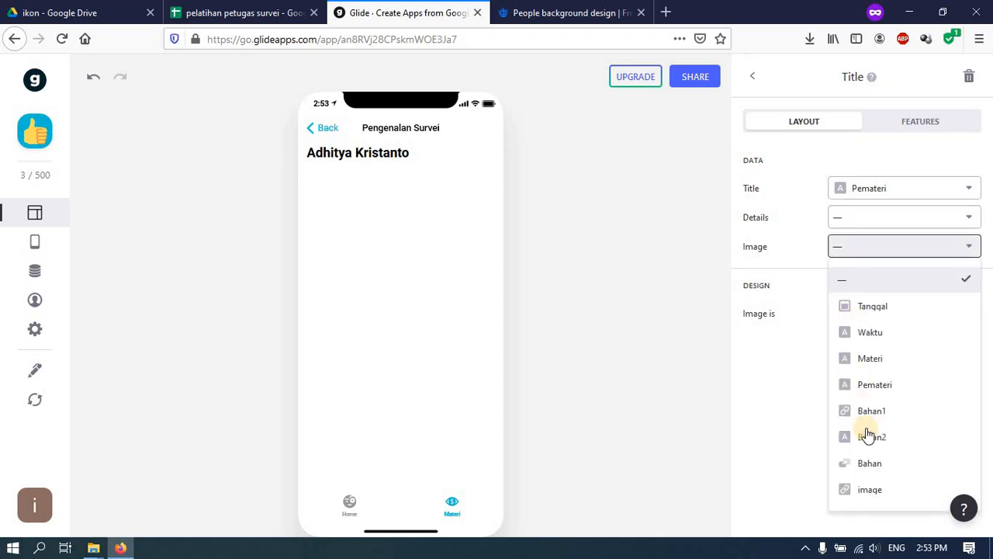
{"action": "left_click", "coordinate": [889, 492]}
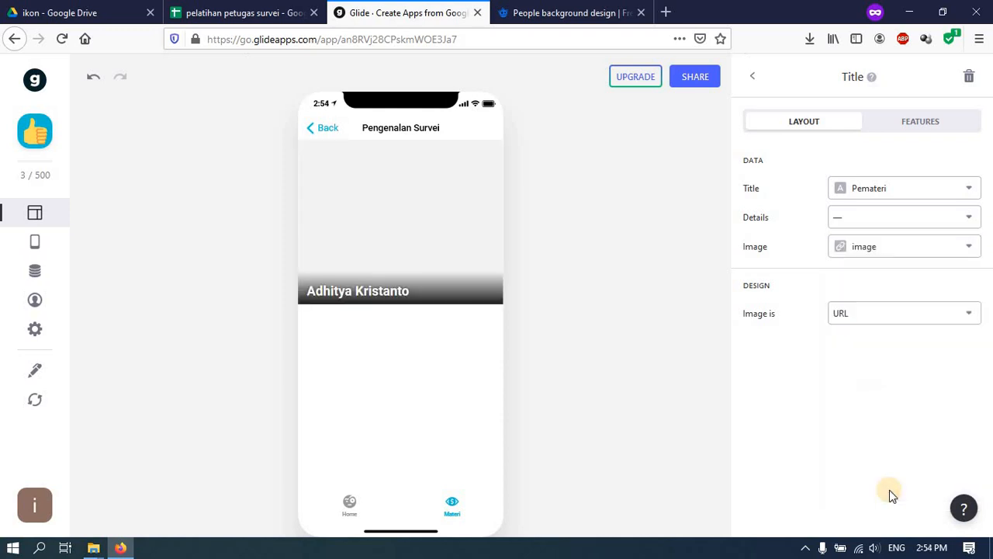
- Add a Text component under the header showing the Materi column
{"action": "left_click", "coordinate": [759, 76]}
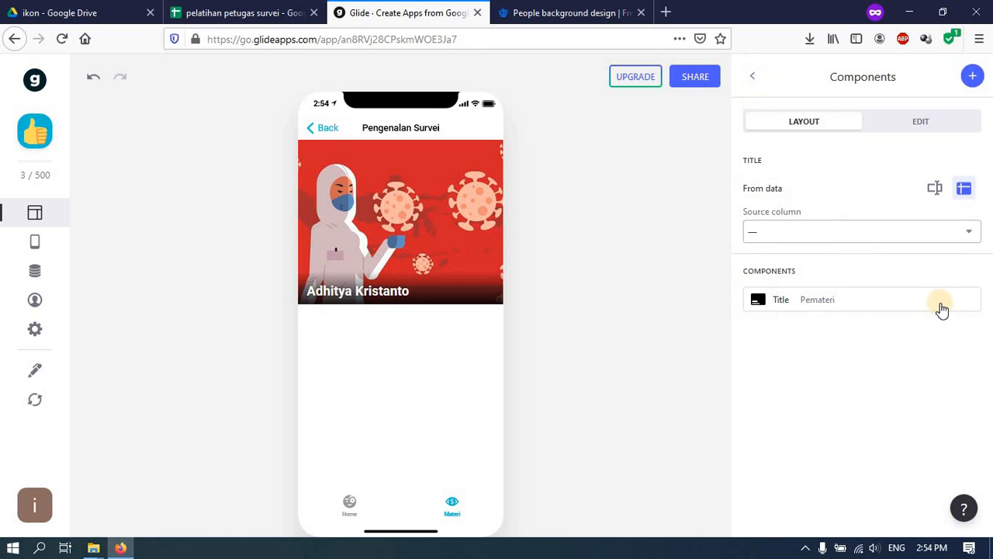
{"action": "left_click", "coordinate": [973, 76]}
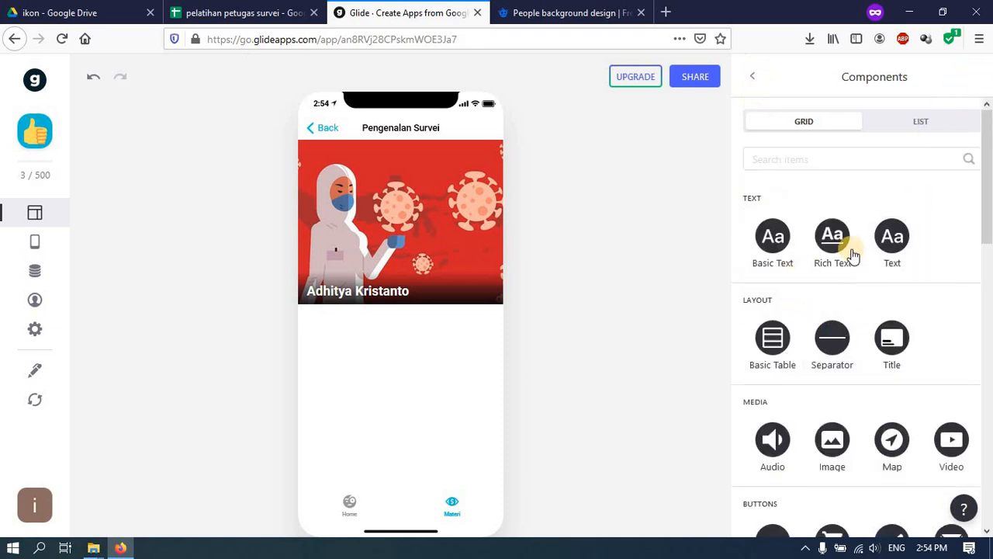
{"action": "left_click", "coordinate": [894, 241]}
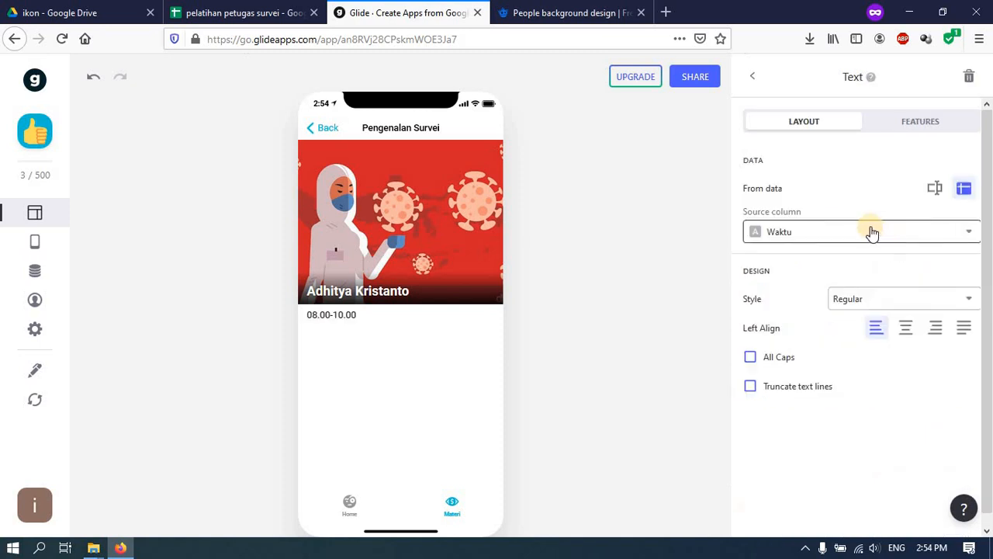
{"action": "left_click", "coordinate": [872, 232]}
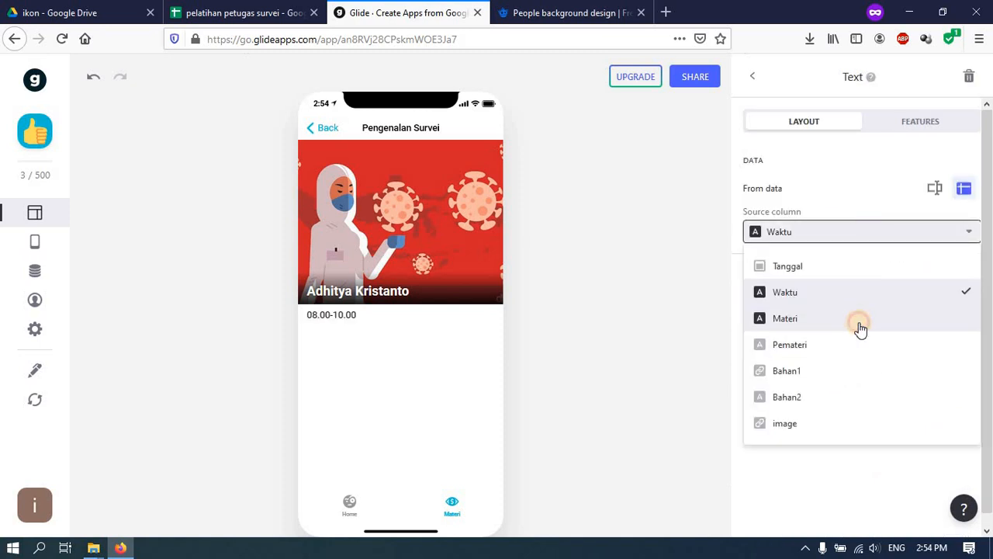
{"action": "left_click", "coordinate": [861, 324]}
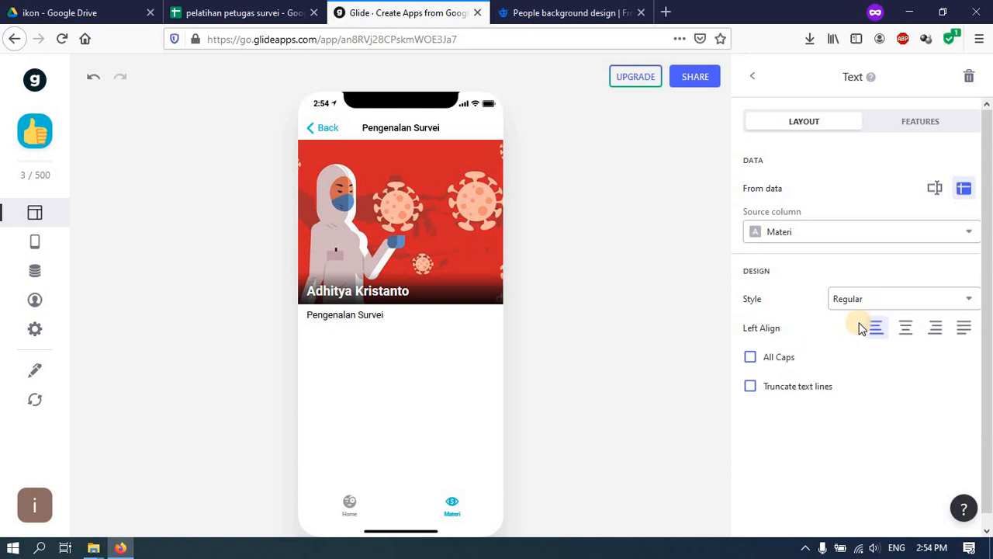
- Add a second Text component showing the Waktu column, keeping the default text style
{"action": "left_click", "coordinate": [752, 75]}
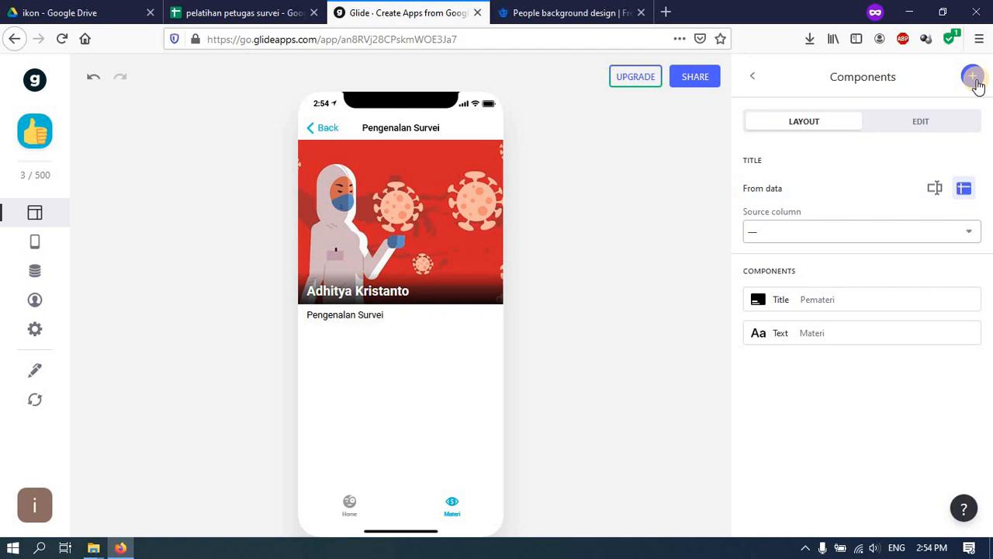
{"action": "left_click", "coordinate": [976, 81]}
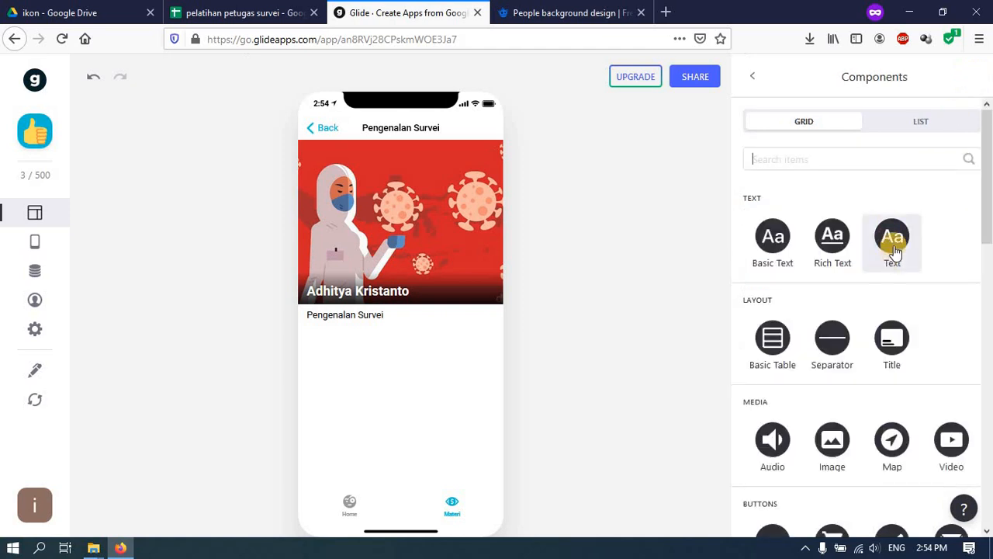
{"action": "left_click", "coordinate": [894, 244]}
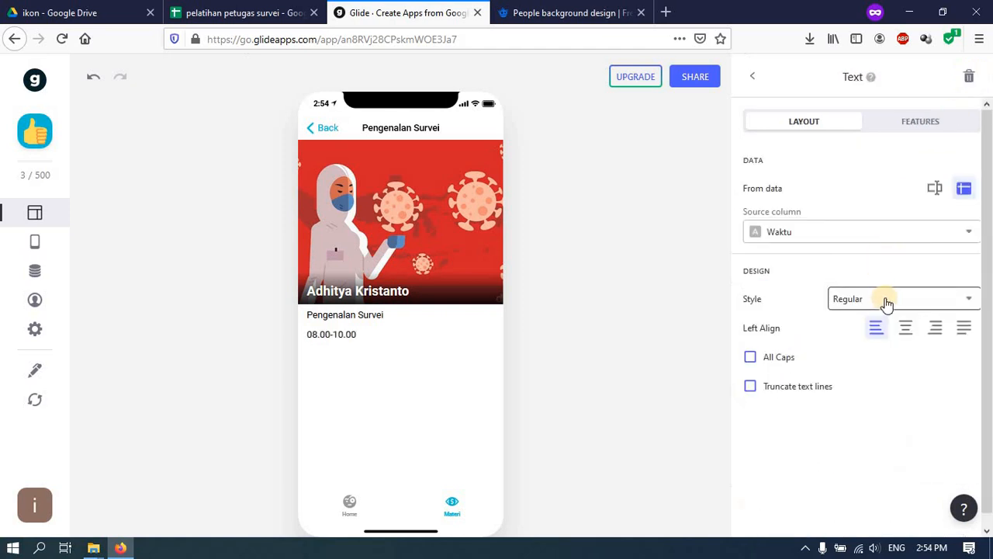
{"action": "left_click", "coordinate": [887, 302]}
{"action": "left_click", "coordinate": [880, 238]}
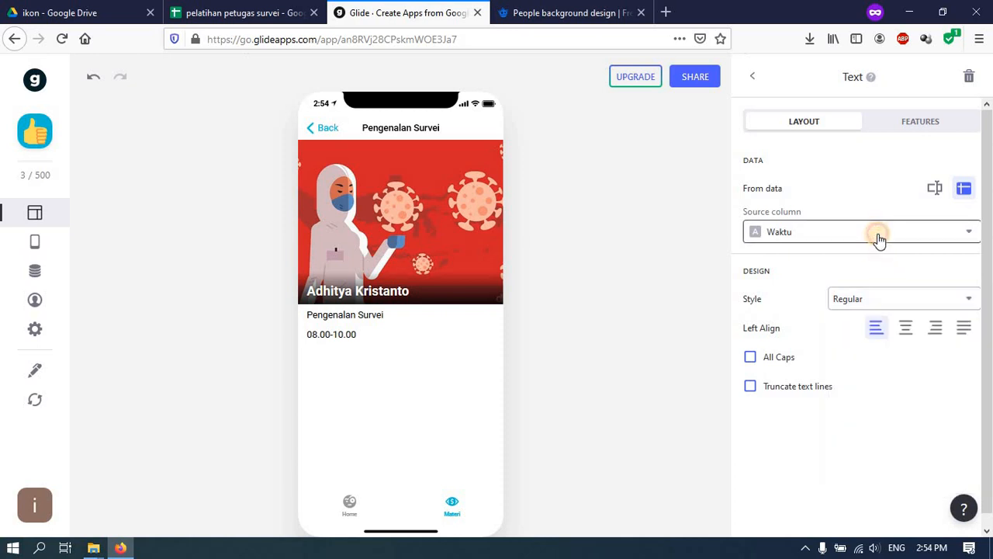
{"action": "left_click", "coordinate": [880, 240]}
{"action": "left_click", "coordinate": [880, 237]}
{"action": "left_click", "coordinate": [752, 78]}
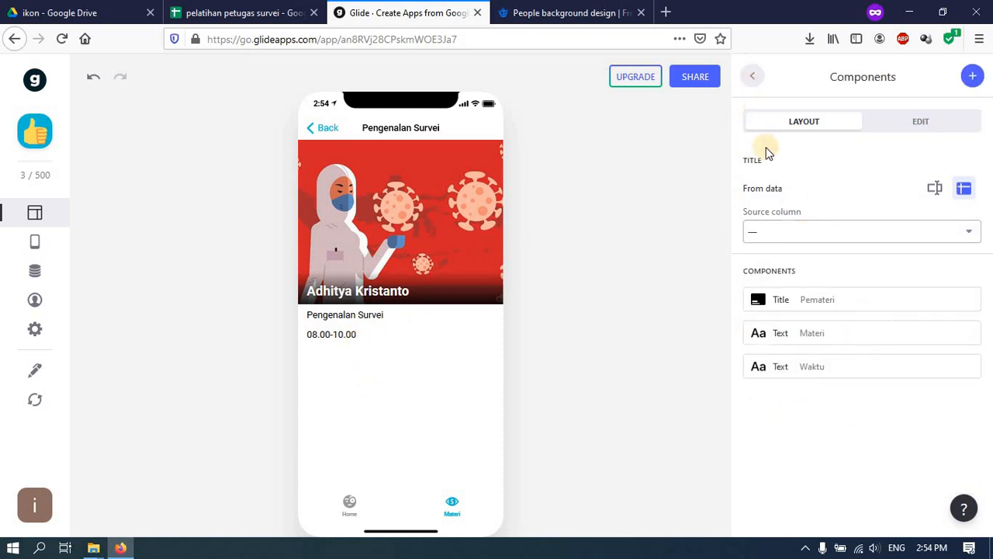
- Add a Link component to the detail screen using the Bahan1 column
{"action": "left_click", "coordinate": [973, 77]}
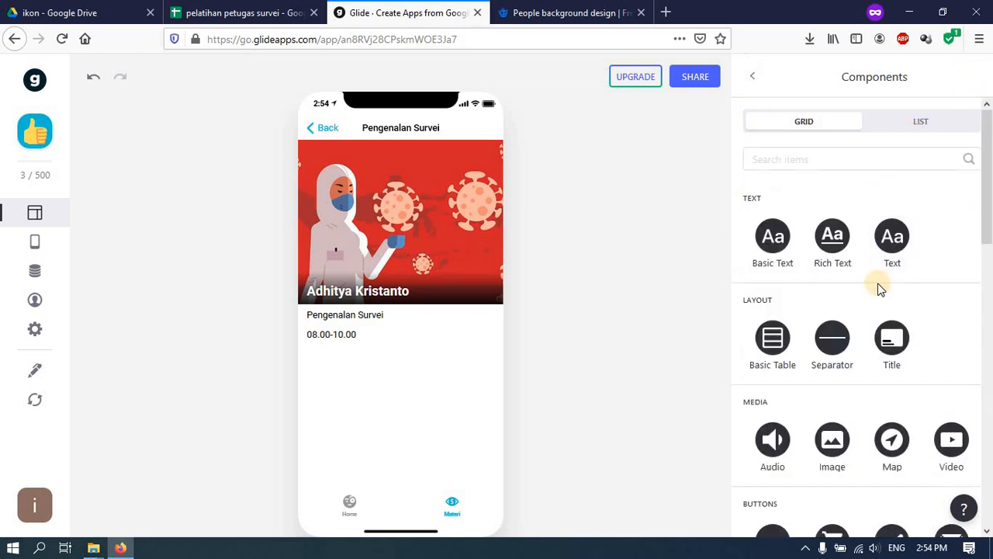
{"action": "scroll", "coordinate": [836, 290], "scroll_direction": "down", "scroll_amount": 4}
{"action": "scroll", "coordinate": [839, 293], "scroll_direction": "down", "scroll_amount": 2}
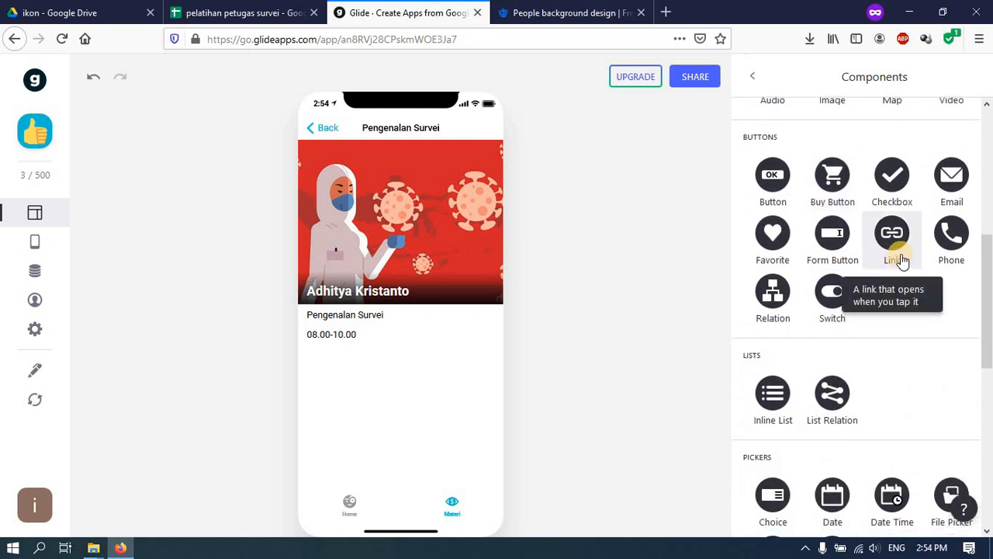
{"action": "left_click", "coordinate": [900, 261]}
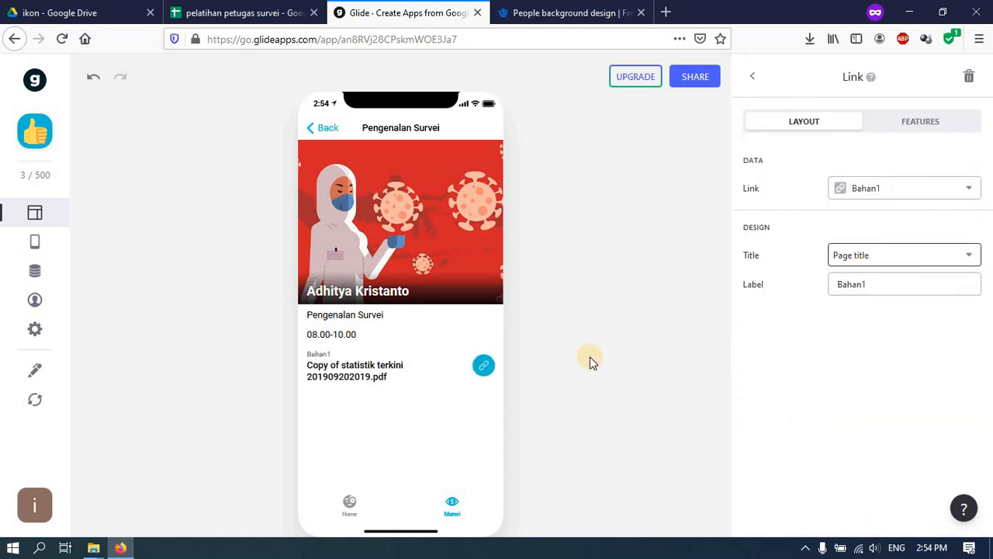
{"action": "left_click", "coordinate": [864, 198]}
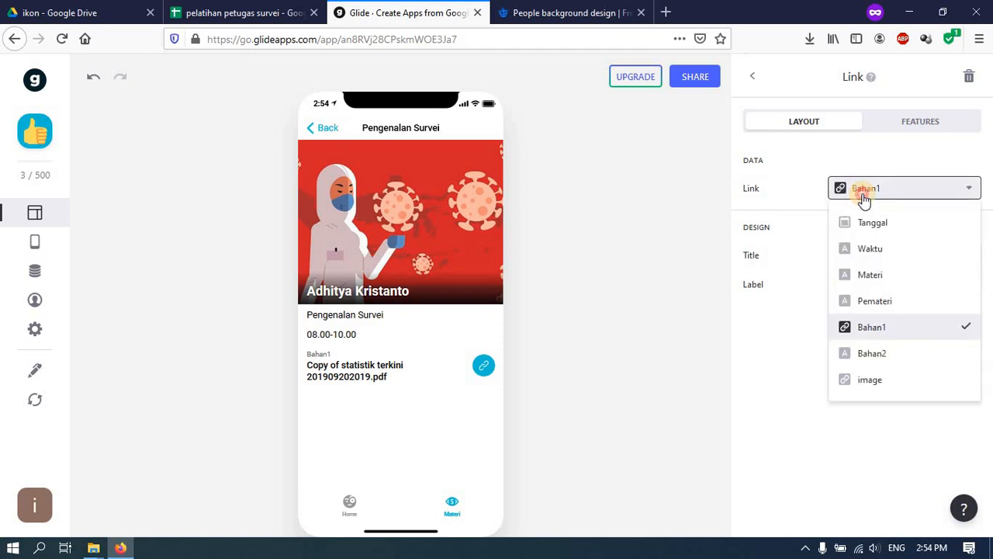
{"action": "left_click", "coordinate": [864, 198]}
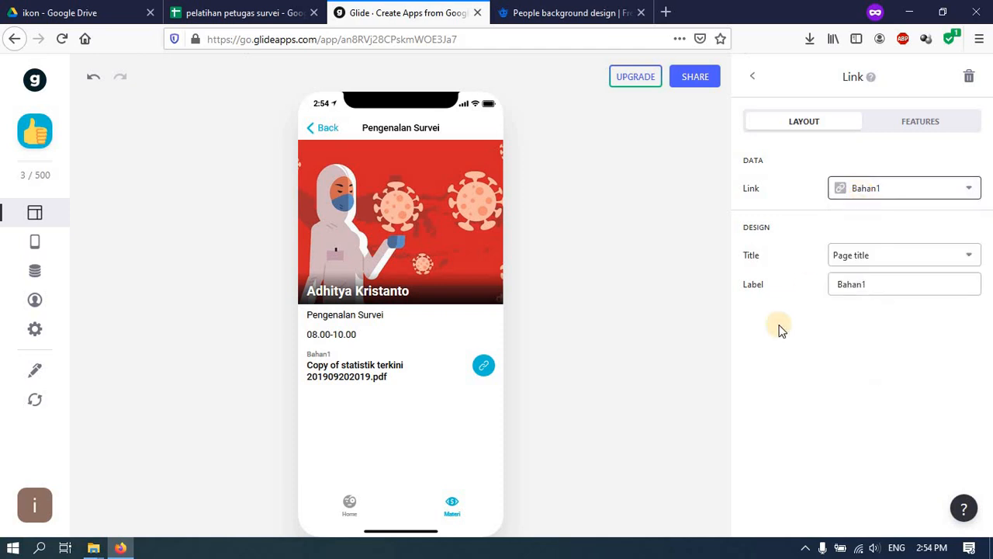
- Try Short URL and Full URL, then set the link title to use its caption
{"action": "left_click", "coordinate": [916, 259]}
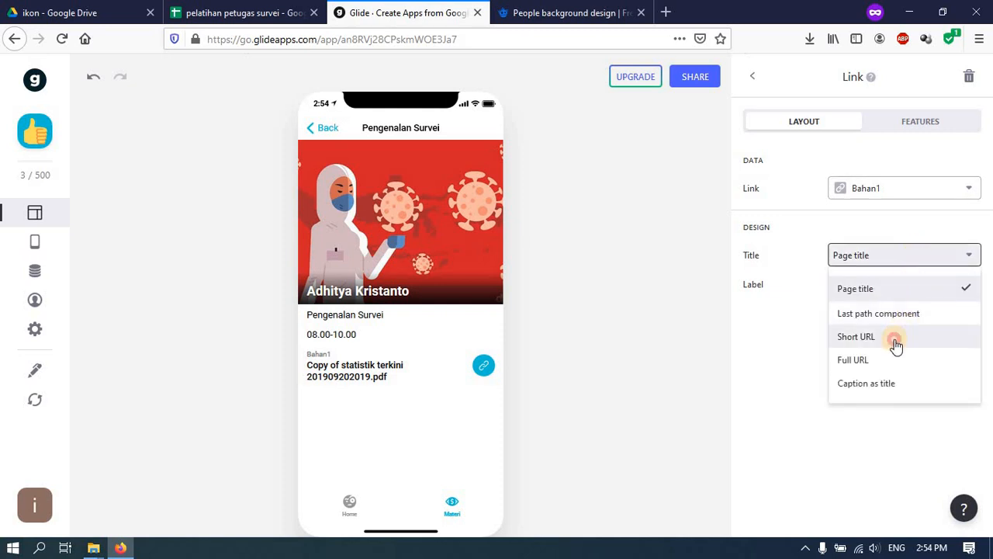
{"action": "left_click", "coordinate": [895, 342]}
{"action": "left_click", "coordinate": [898, 264]}
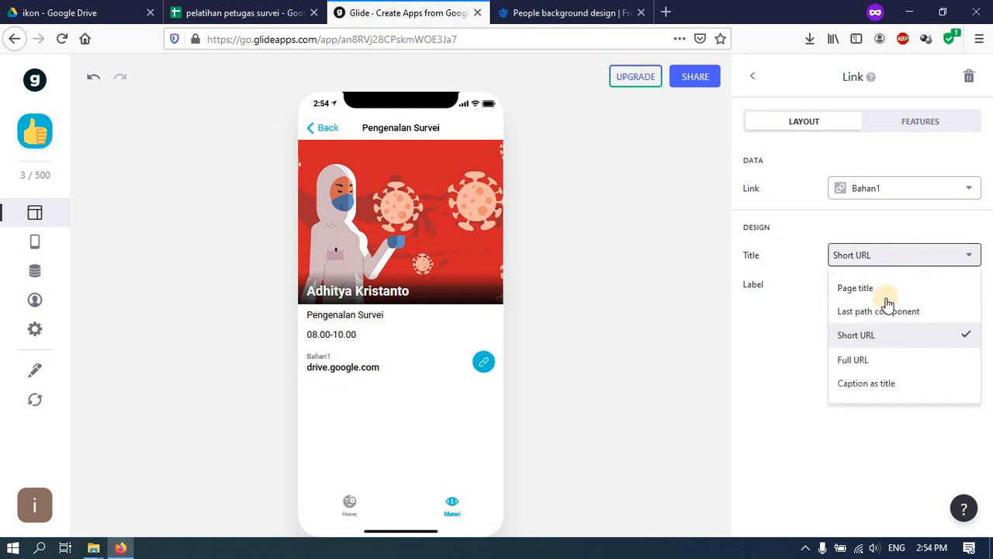
{"action": "left_click", "coordinate": [870, 360]}
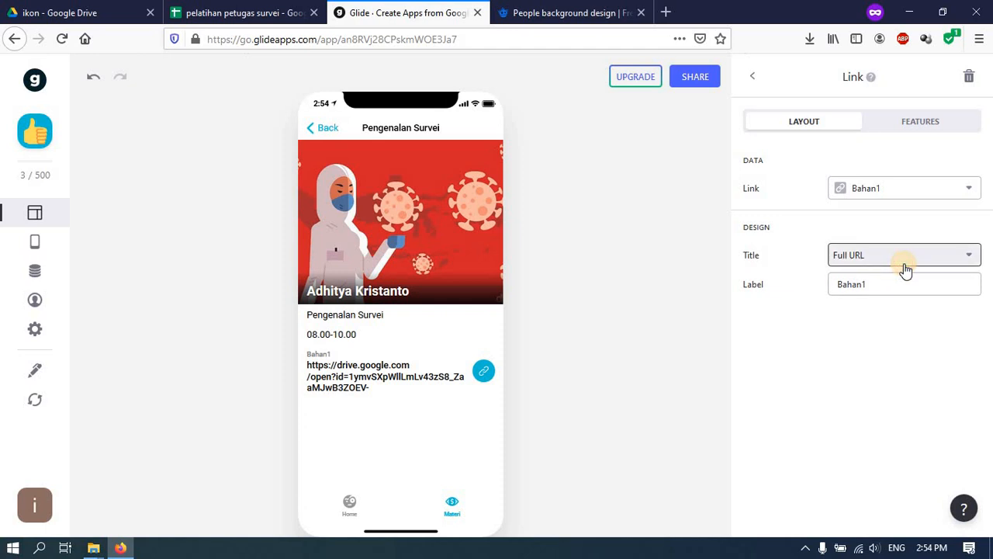
{"action": "left_click", "coordinate": [906, 268]}
{"action": "left_click", "coordinate": [880, 381]}
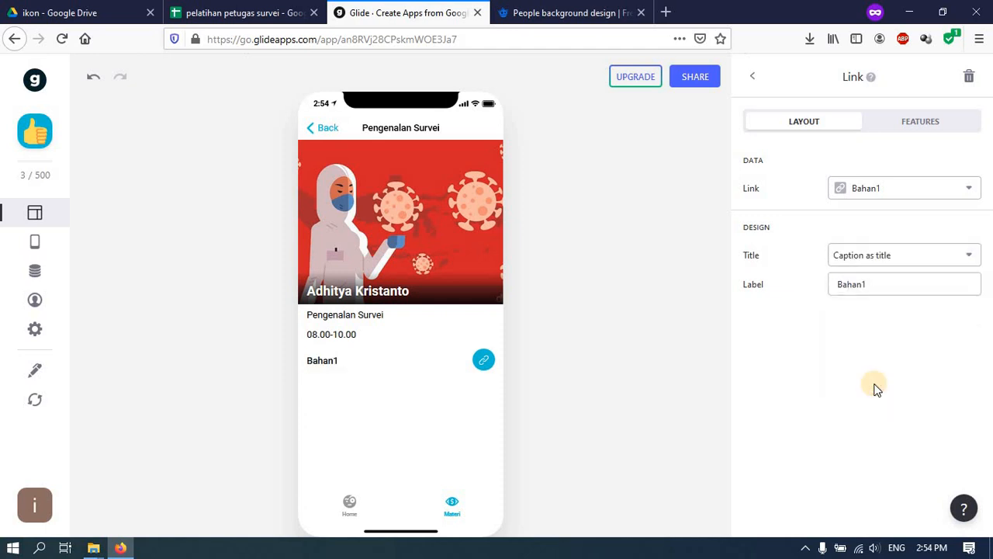
{"action": "left_click", "coordinate": [885, 285]}
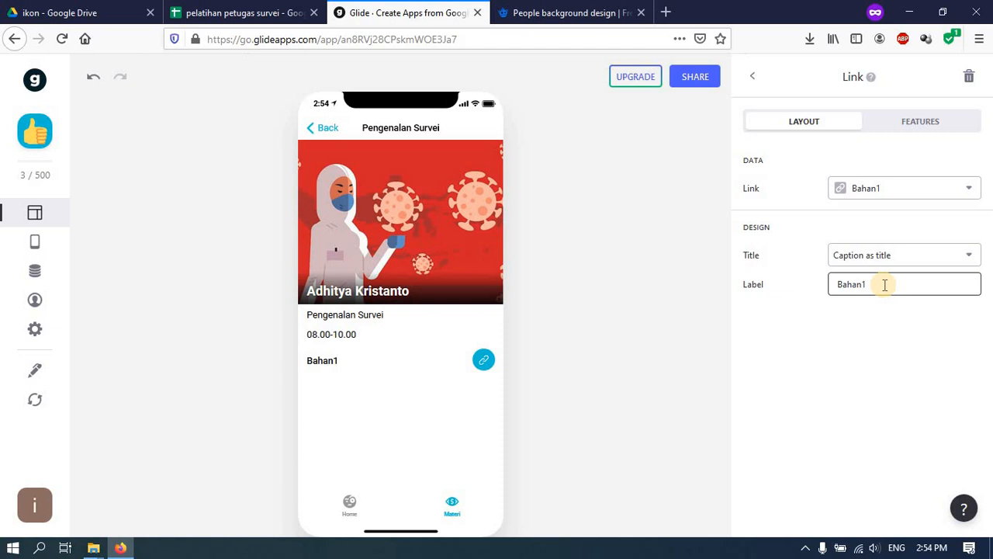
{"action": "left_click", "coordinate": [755, 77]}
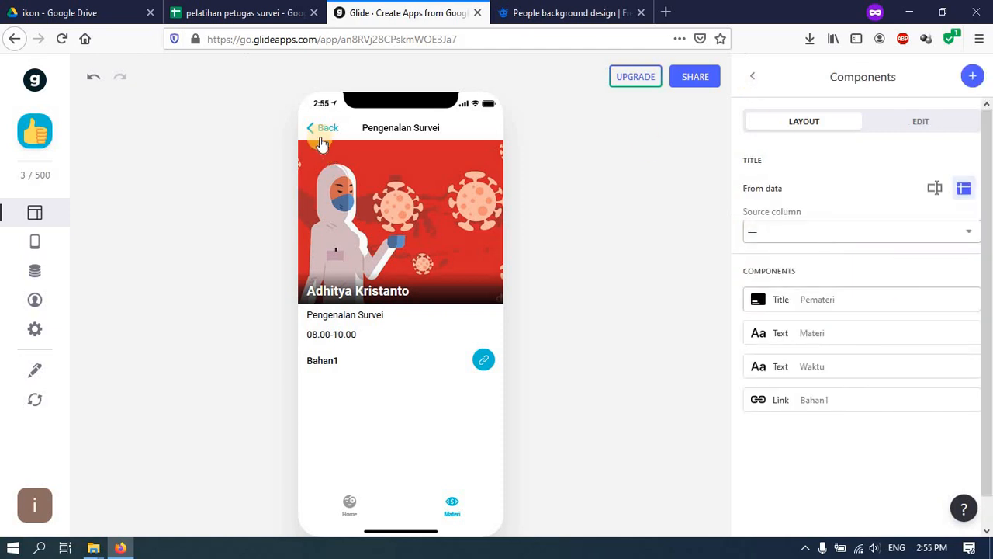
- Preview the Pengenalan Survei and Pengenalan Metodologi Survei detail screens, then go to Home
{"action": "left_click", "coordinate": [323, 128]}
{"action": "left_click", "coordinate": [381, 206]}
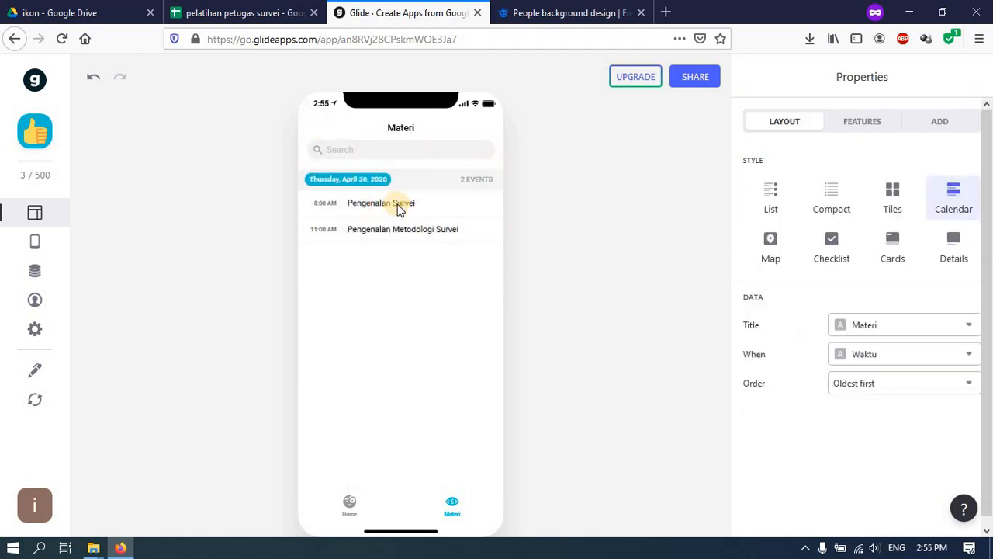
{"action": "left_click", "coordinate": [324, 127]}
{"action": "left_click", "coordinate": [372, 233]}
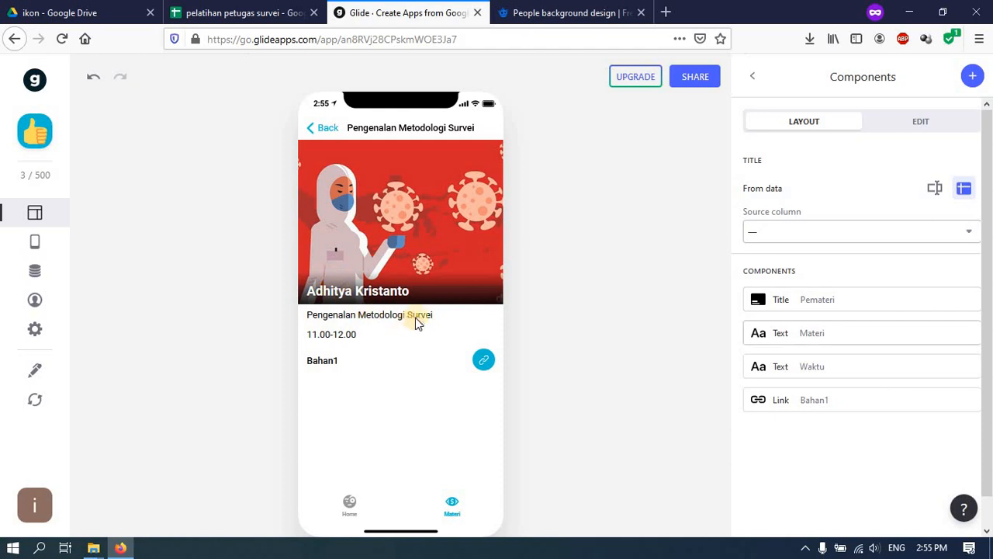
{"action": "left_click", "coordinate": [321, 127]}
{"action": "left_click", "coordinate": [391, 242]}
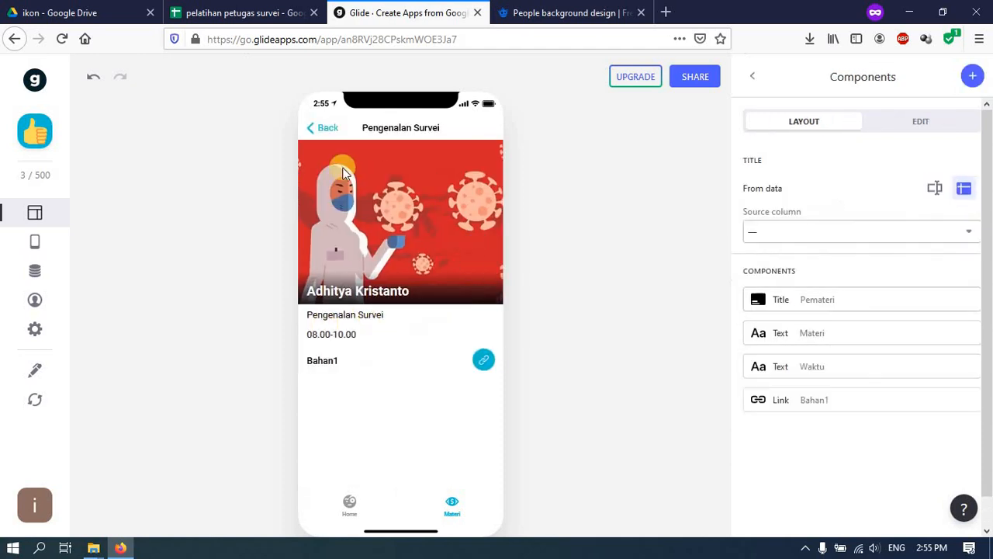
{"action": "left_click", "coordinate": [325, 127]}
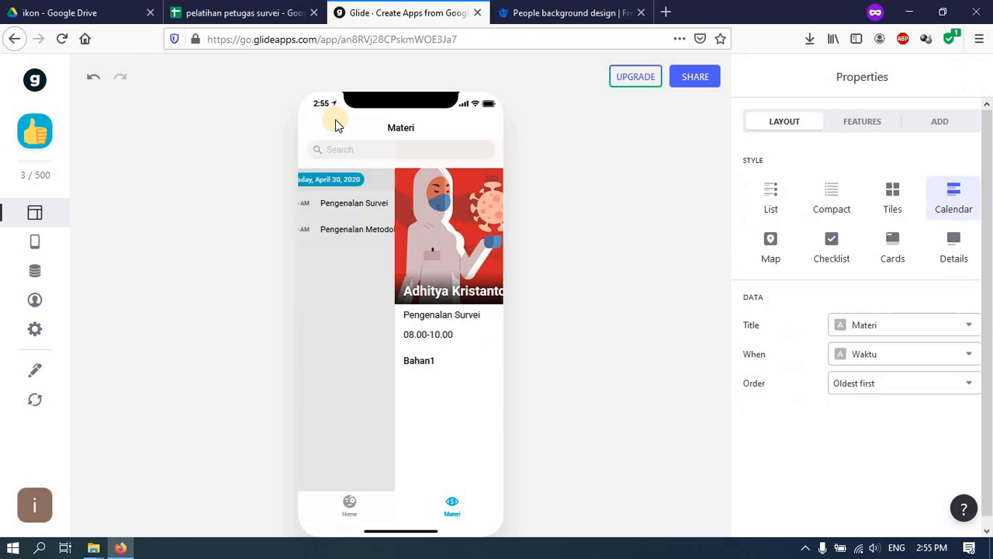
{"action": "left_click", "coordinate": [349, 501]}
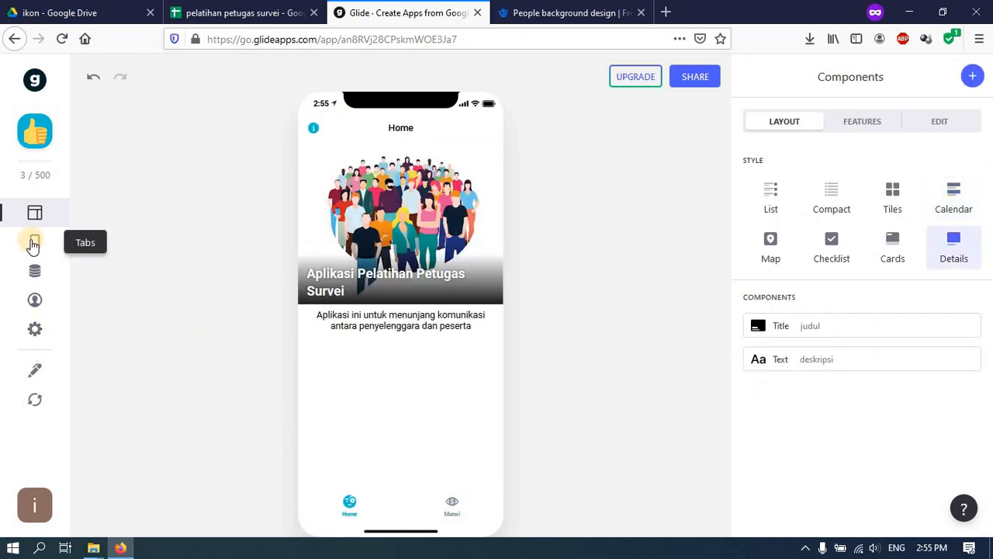
- In Design settings, try Dark and Pure themes, then apply the Bold light theme
{"action": "left_click", "coordinate": [34, 332]}
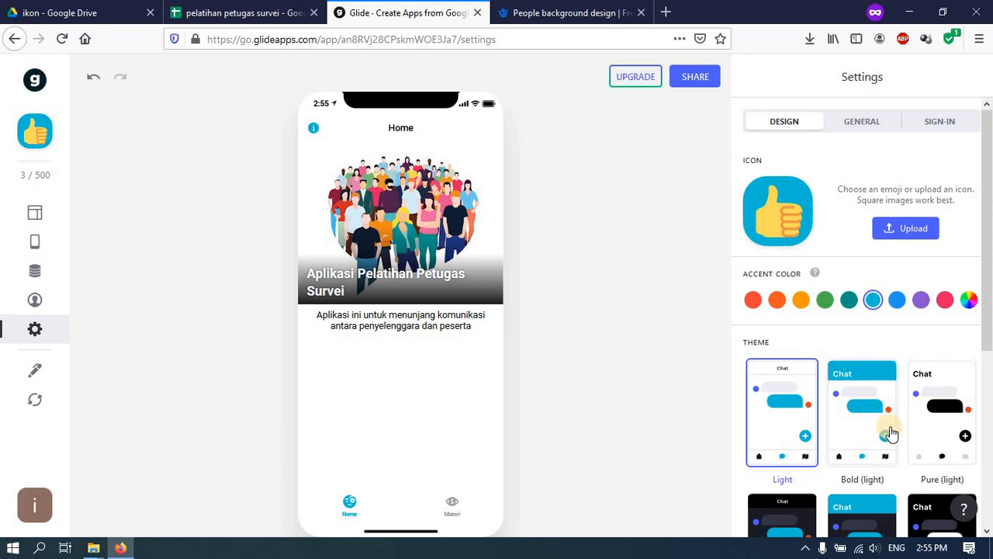
{"action": "scroll", "coordinate": [884, 432], "scroll_direction": "down", "scroll_amount": 3}
{"action": "left_click", "coordinate": [791, 379]}
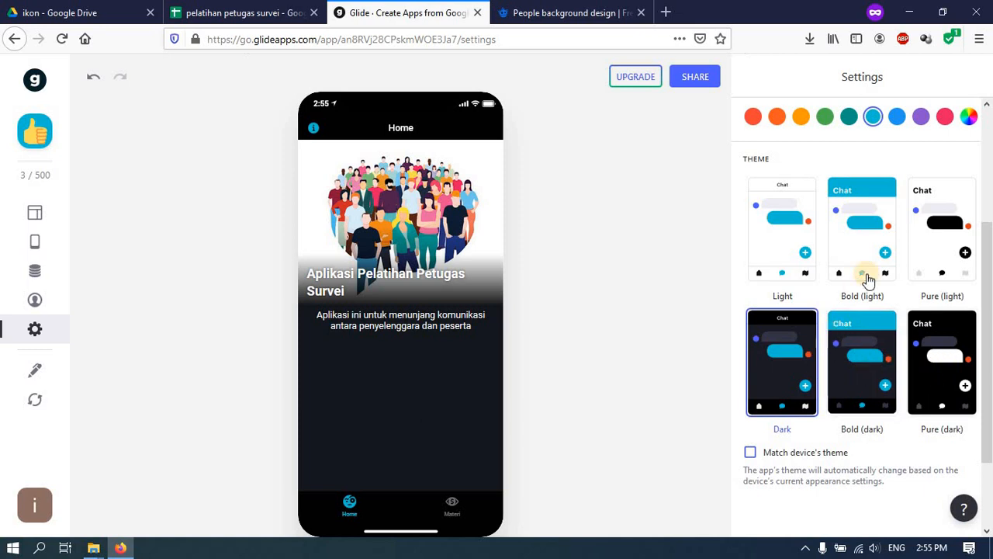
{"action": "left_click", "coordinate": [941, 262]}
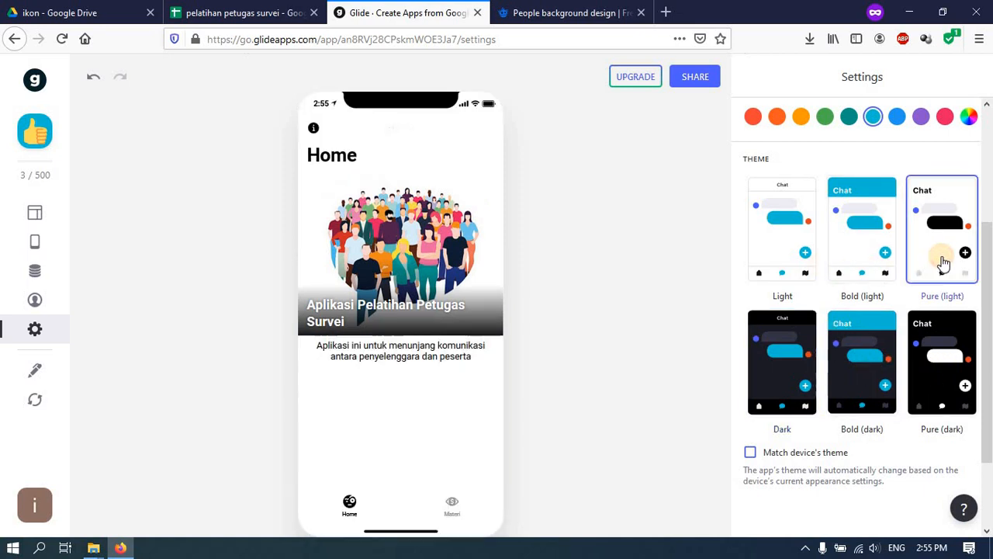
{"action": "left_click", "coordinate": [861, 267]}
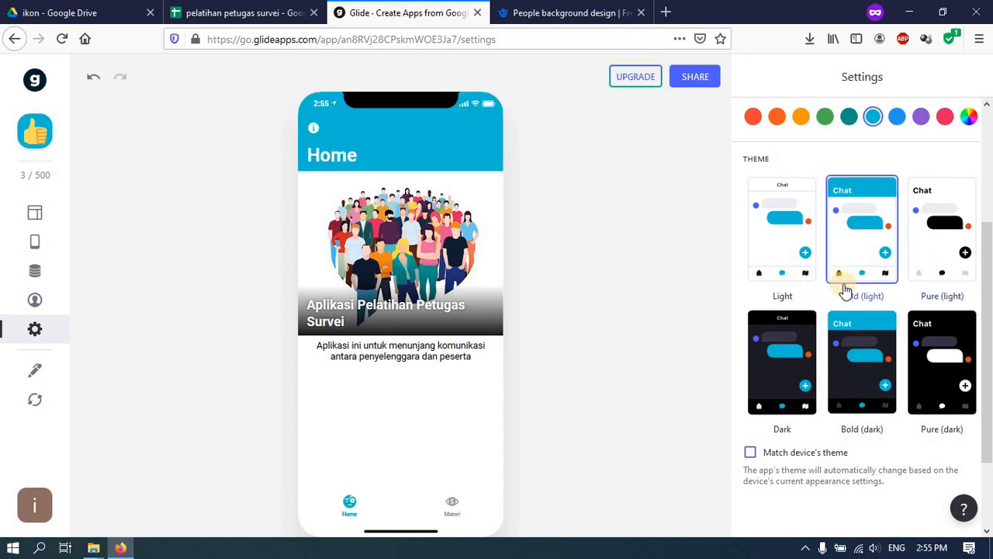
- Try pink, purple and green accents, settle on teal, and preview the Materi screen
{"action": "scroll", "coordinate": [847, 302], "scroll_direction": "up", "scroll_amount": 4}
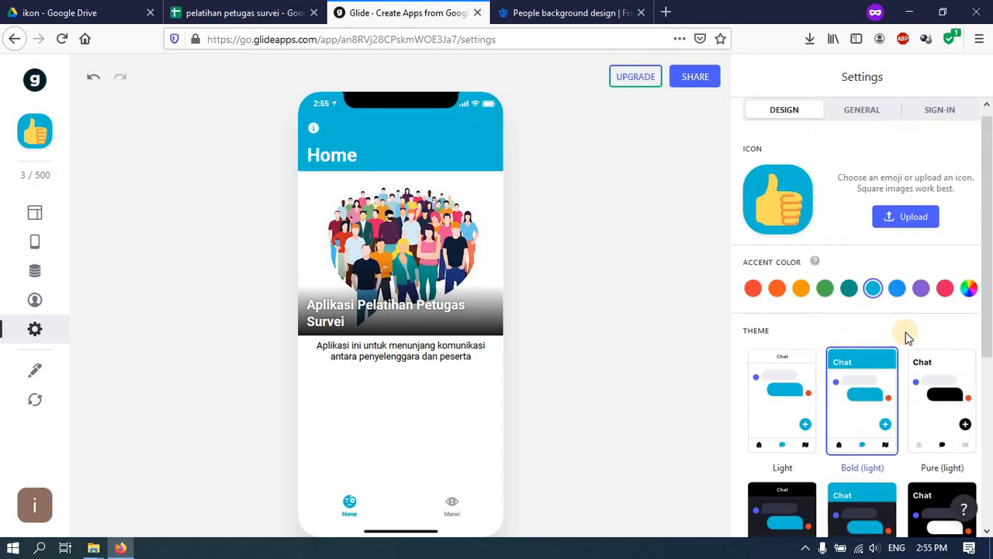
{"action": "left_click", "coordinate": [945, 303]}
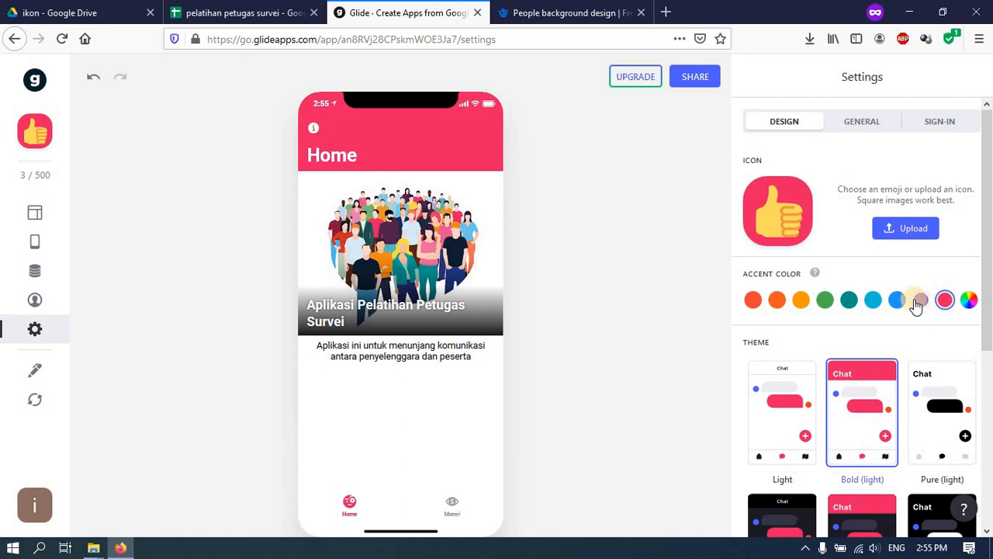
{"action": "left_click", "coordinate": [918, 302]}
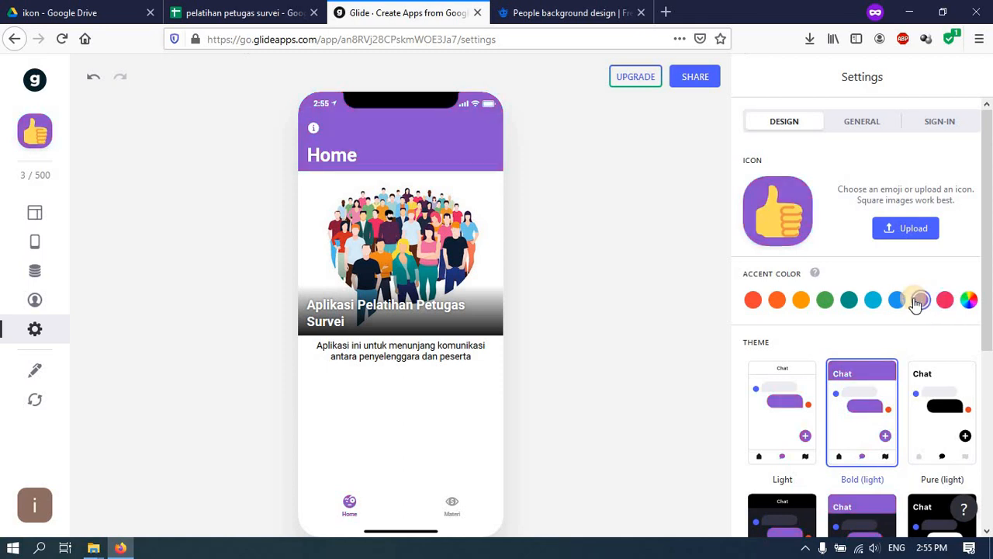
{"action": "left_click", "coordinate": [825, 301]}
{"action": "left_click", "coordinate": [849, 302]}
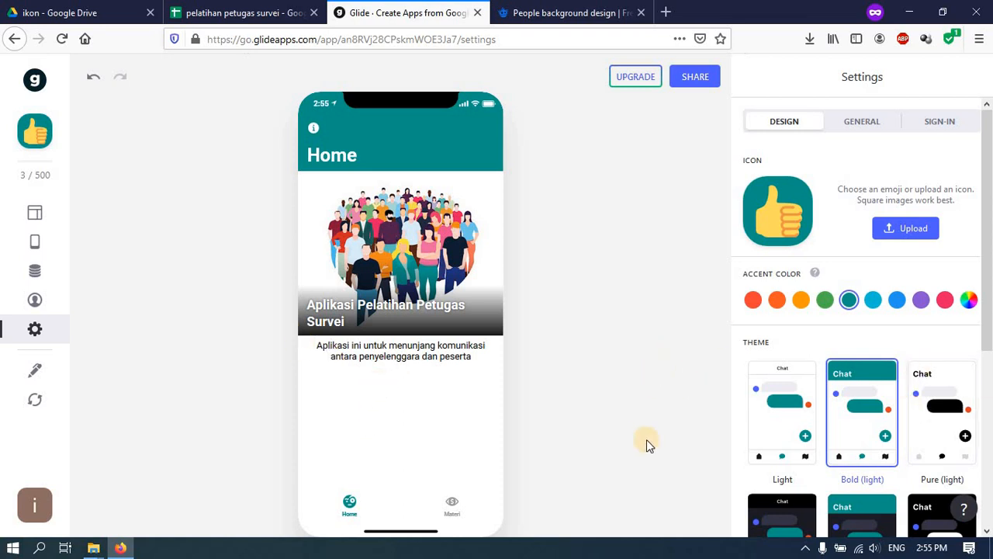
{"action": "left_click", "coordinate": [455, 520]}
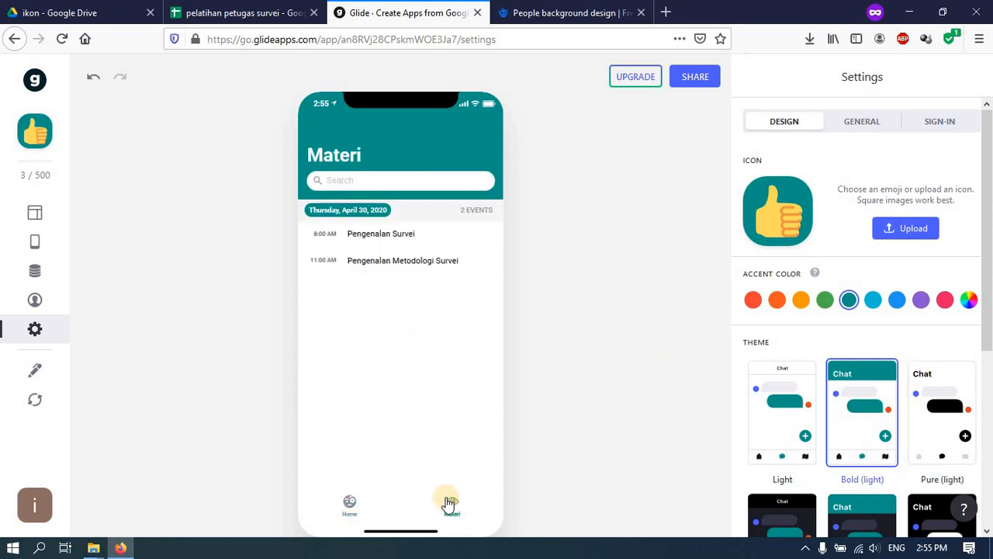
{"action": "left_click", "coordinate": [348, 506]}
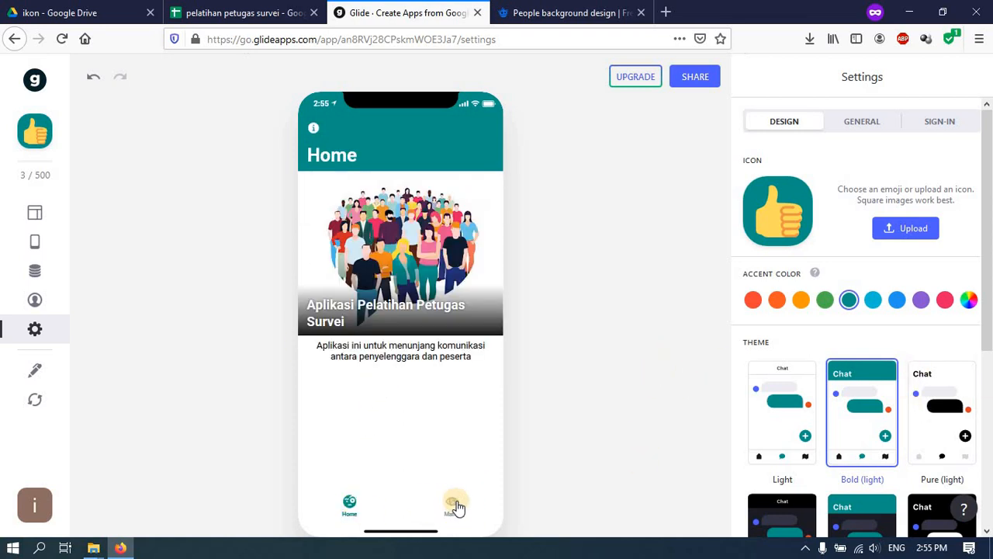
{"action": "left_click", "coordinate": [455, 504]}
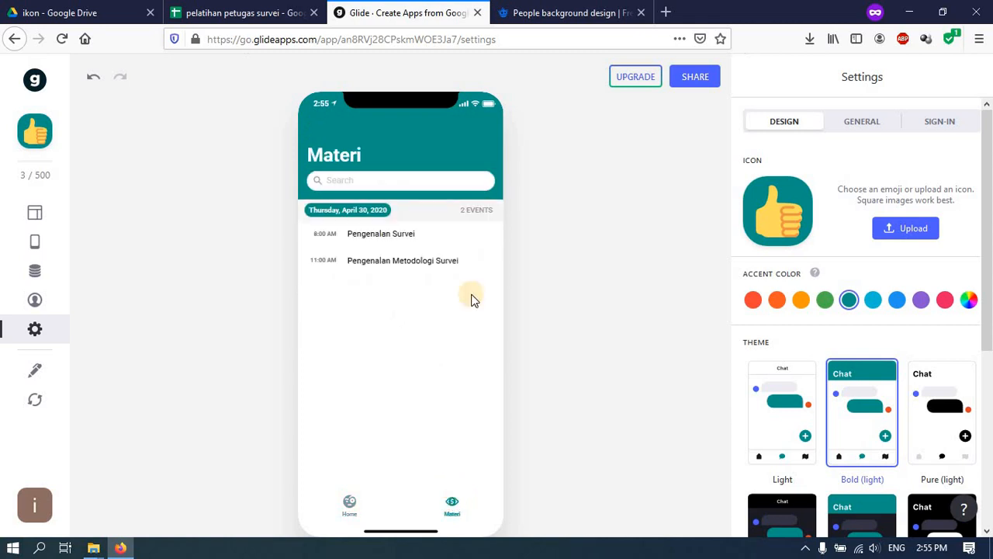
- Close the Freepik background design tab and return to the Glide editor
{"action": "left_click", "coordinate": [562, 14]}
{"action": "left_click", "coordinate": [641, 13]}
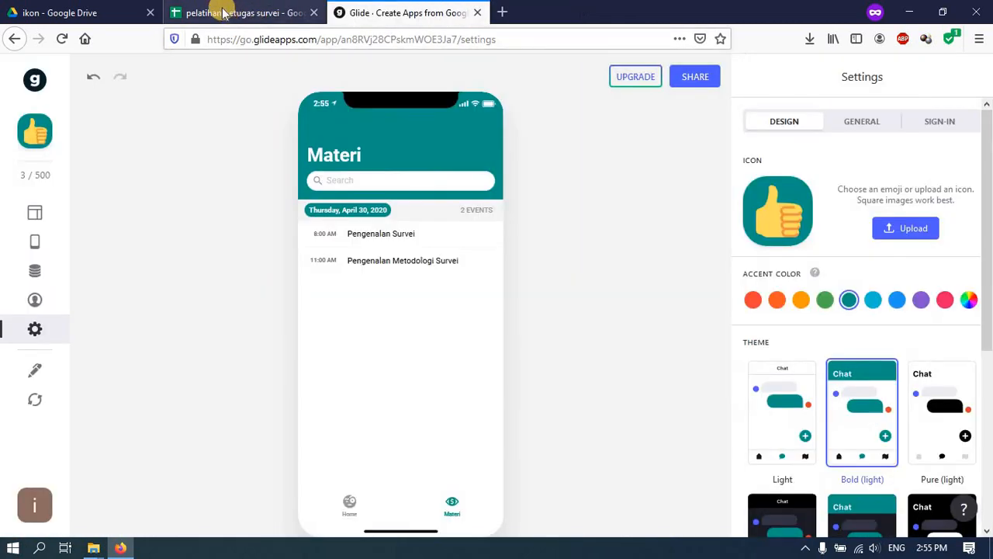
{"action": "left_click", "coordinate": [220, 8]}
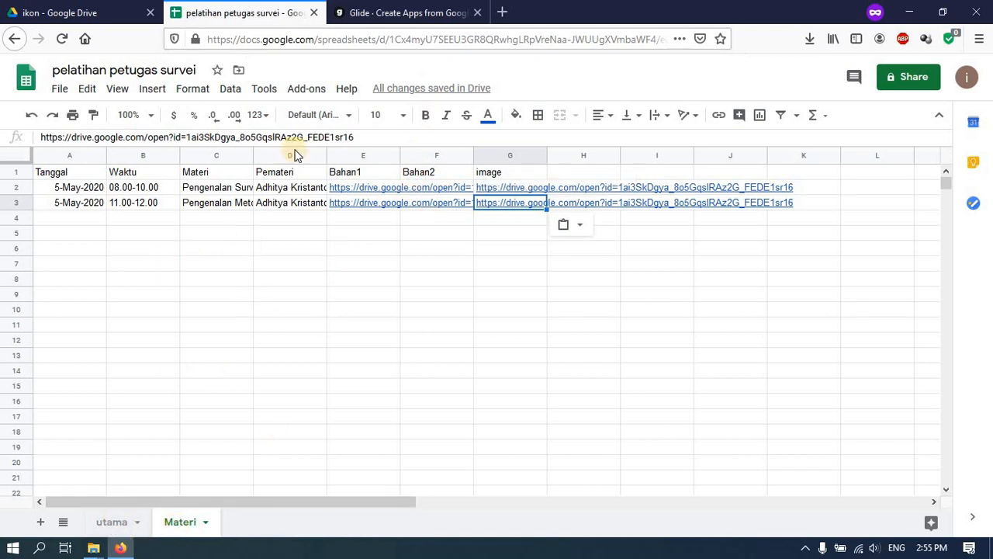
{"action": "left_click", "coordinate": [408, 12]}
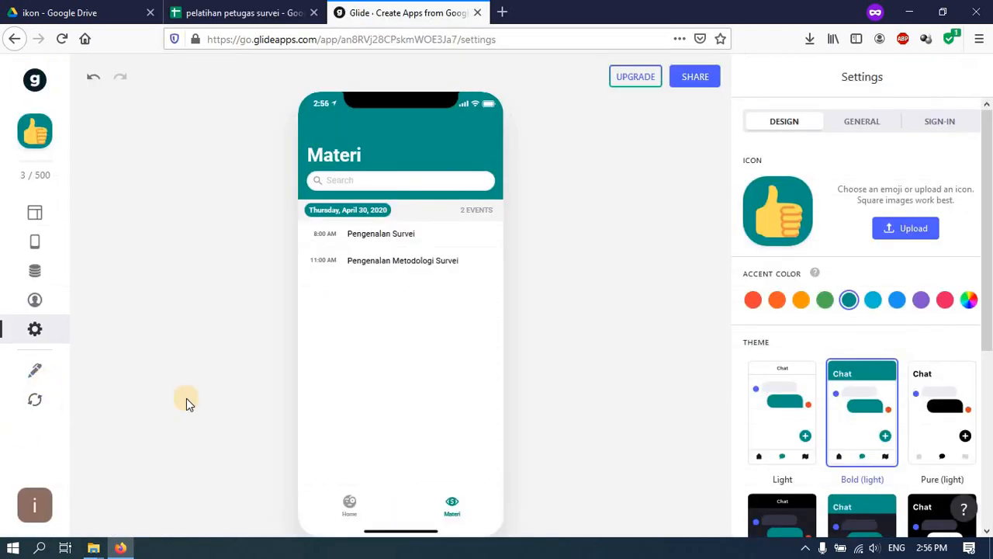
- Check the teal-themed Home and Materi screens in the preview, ending on Home
{"action": "left_click", "coordinate": [345, 510]}
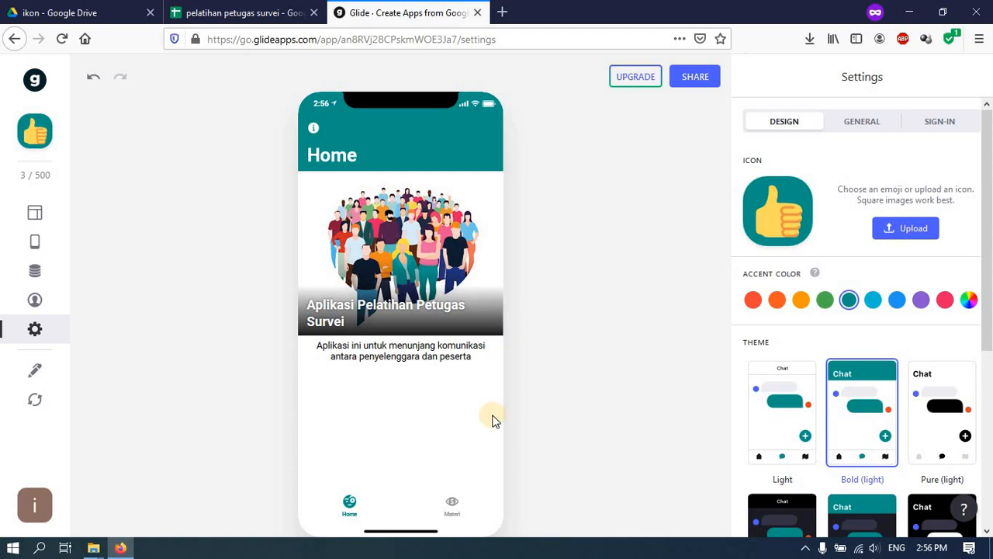
{"action": "left_click", "coordinate": [454, 509]}
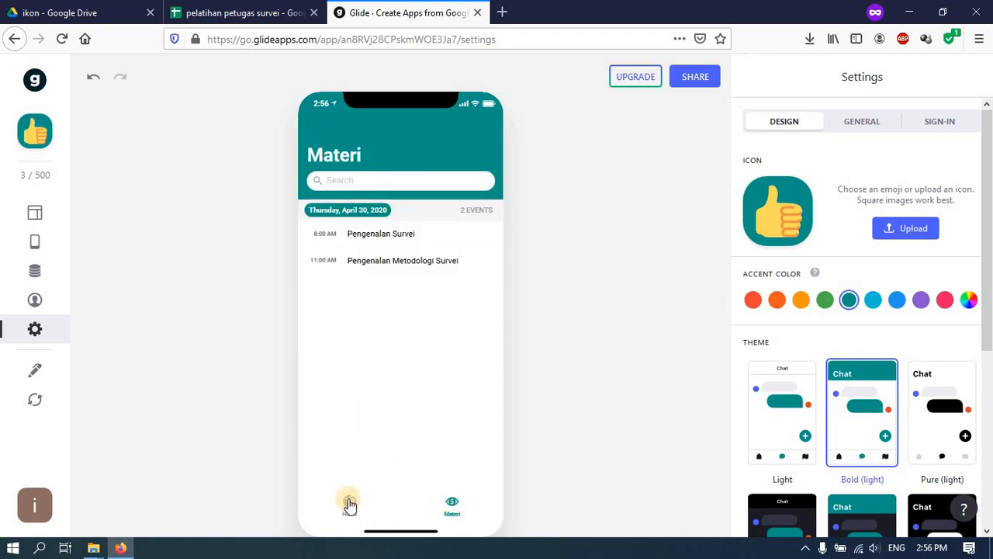
{"action": "left_click", "coordinate": [349, 504]}
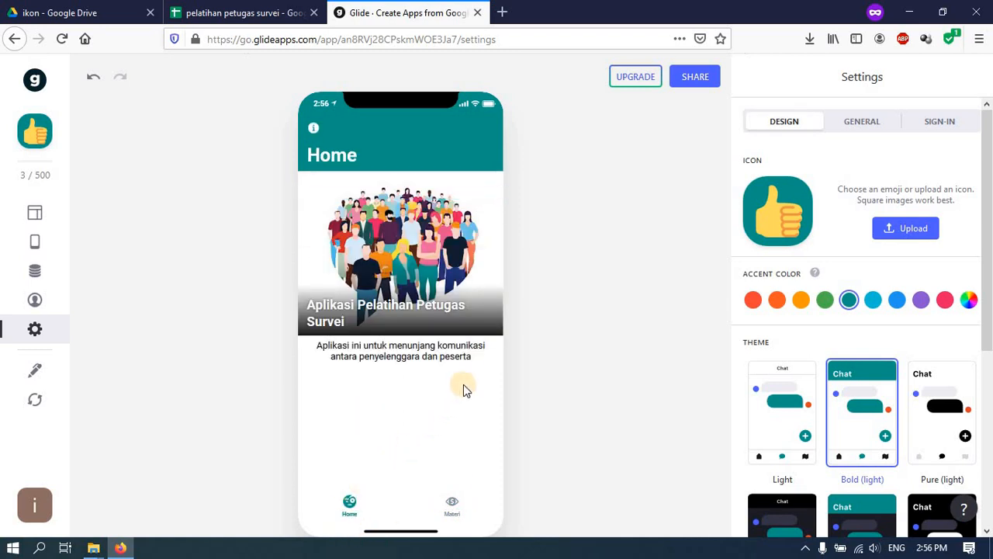